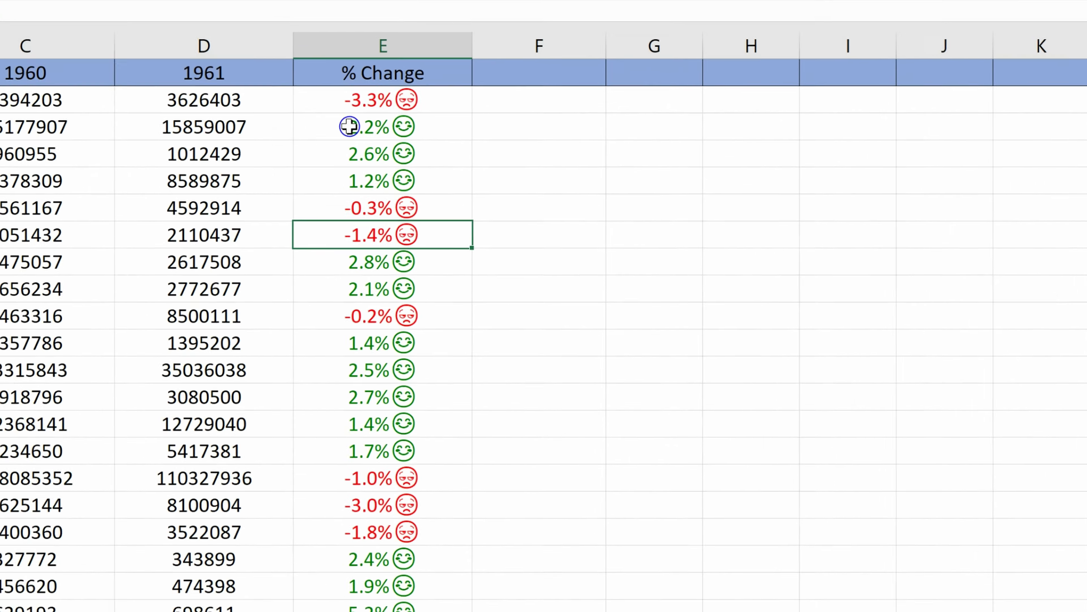
key(Up)
key(Up)
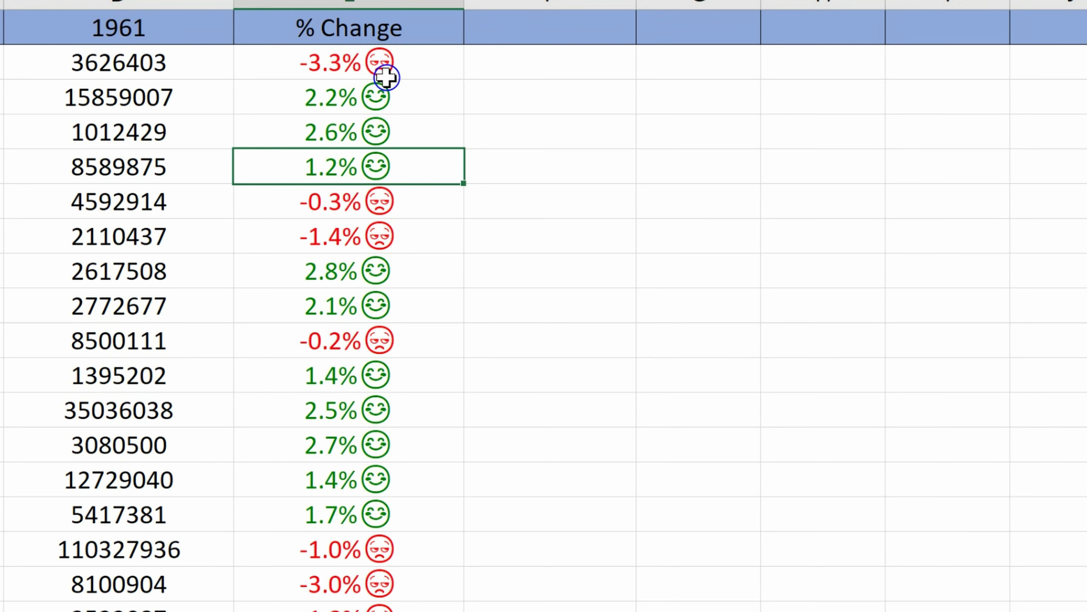
click(406, 101)
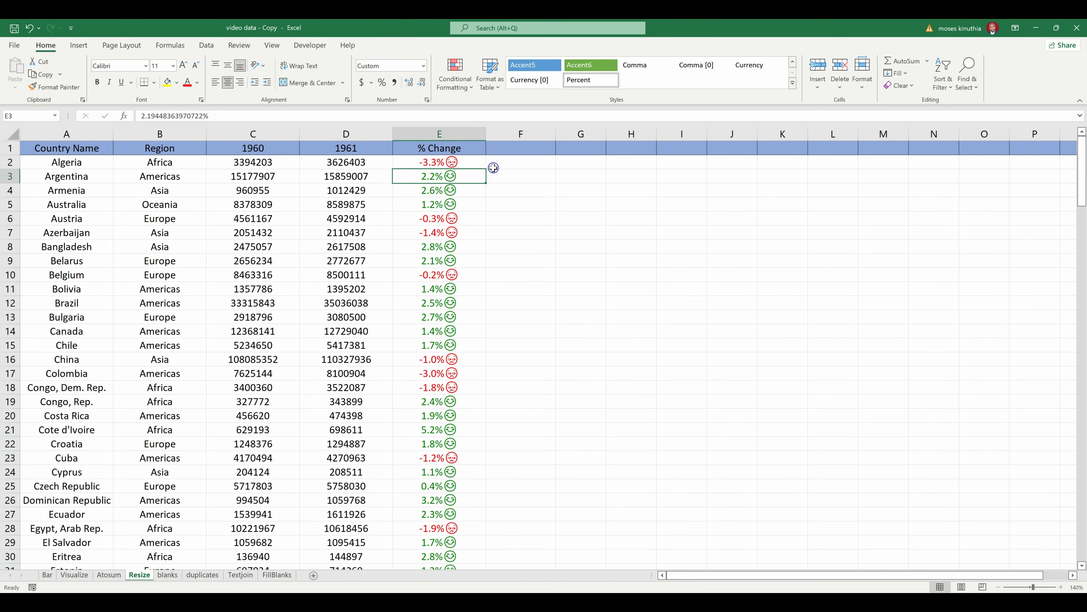
- Enter 0 in cell F2, beside Algeria's % Change value
click(509, 163)
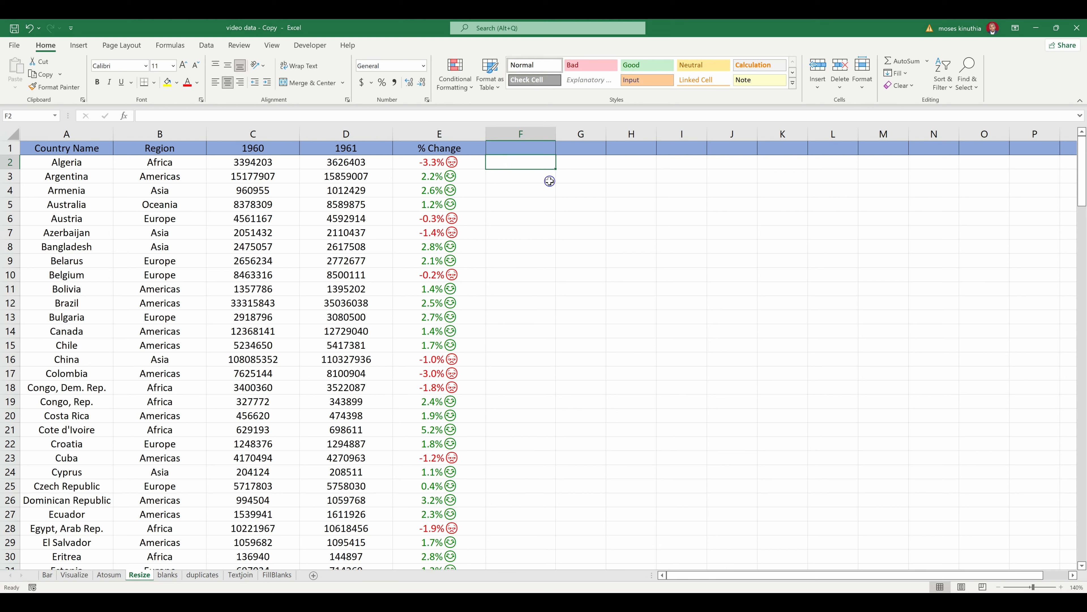
text(O)
key(Return)
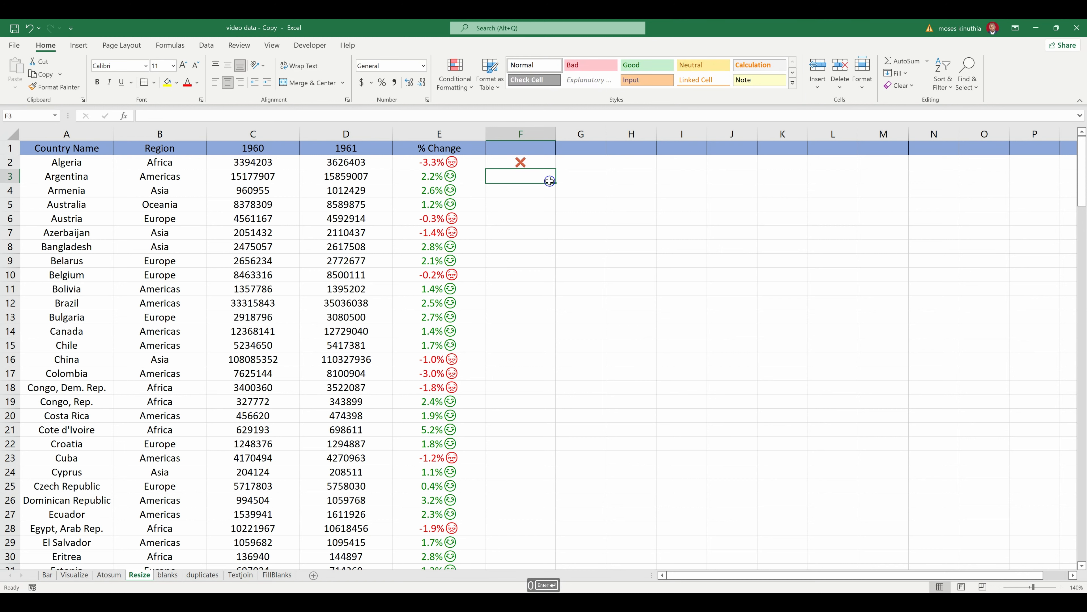
- Add the header CHECK in cell F1, in capital letters
click(516, 148)
text(c)
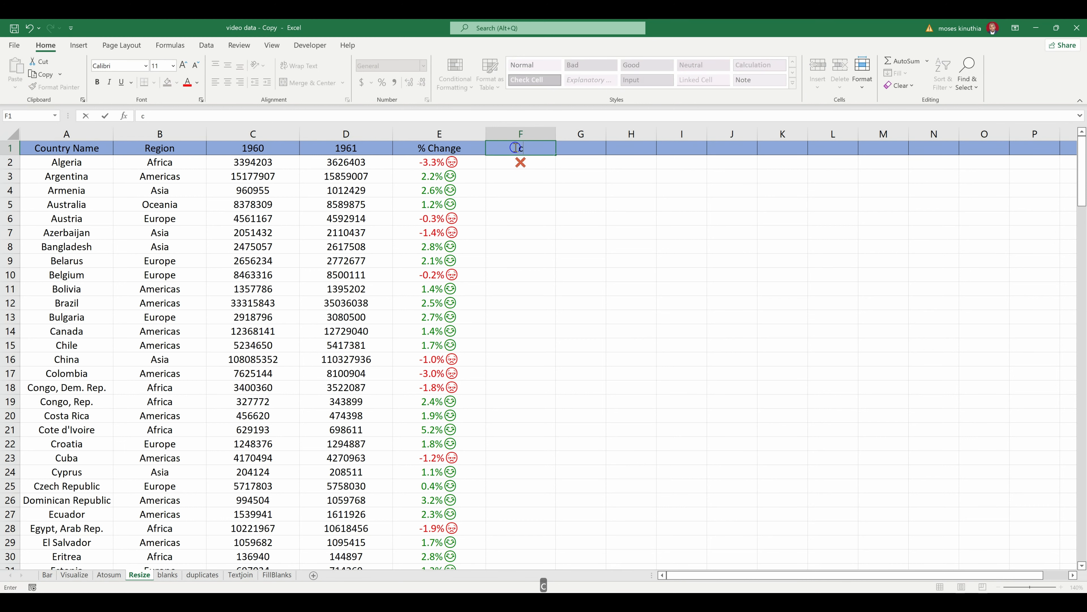
text(HECK)
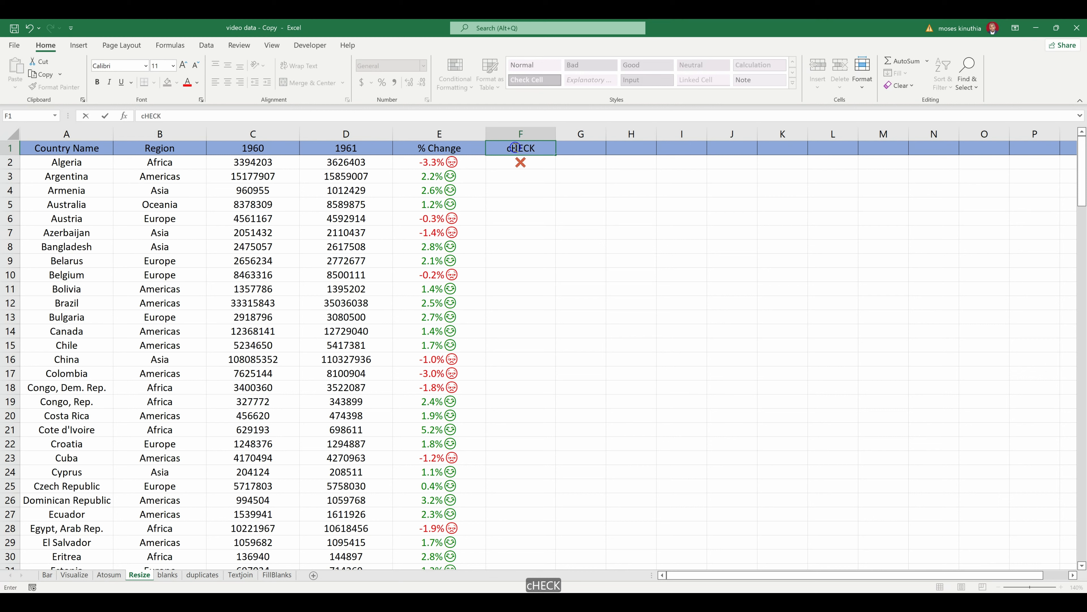
click(515, 148)
key(BackSpace)
text(C)
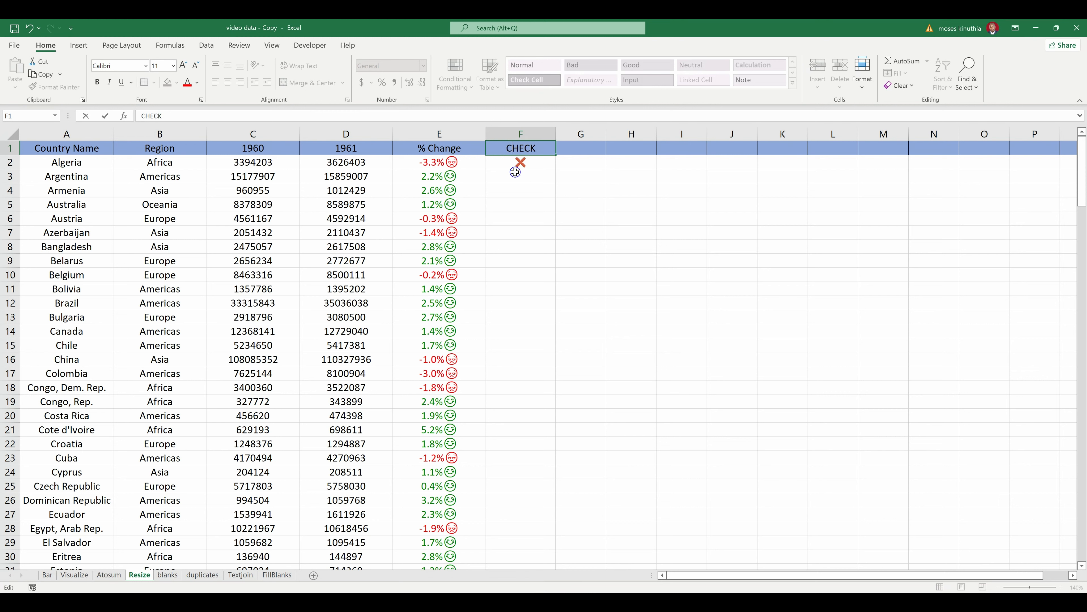
- Enter 1 in cells F3, F4 and F5 of the CHECK column
click(516, 173)
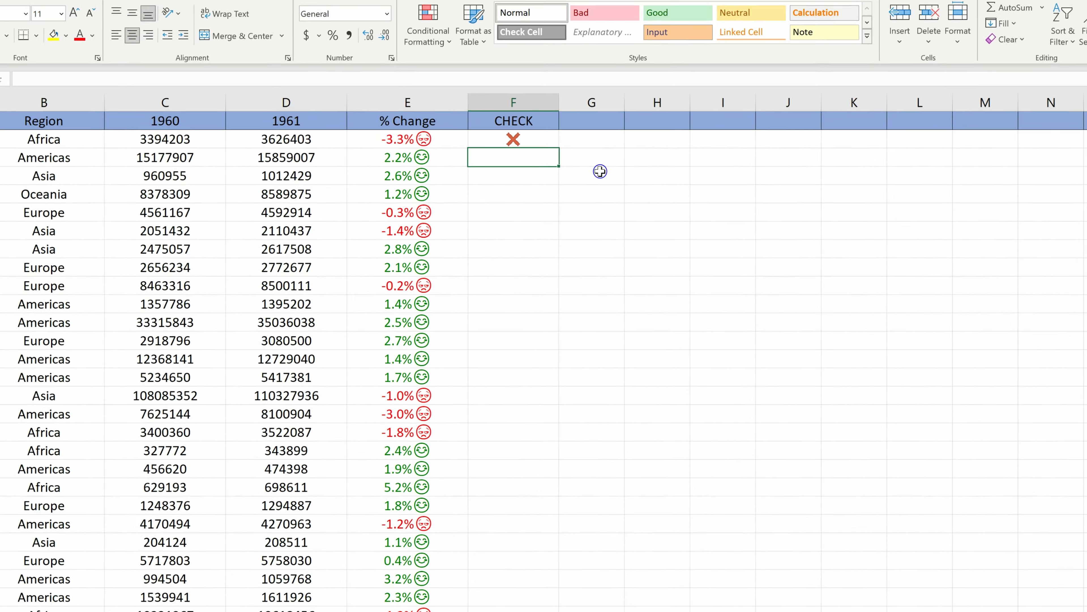
text(1)
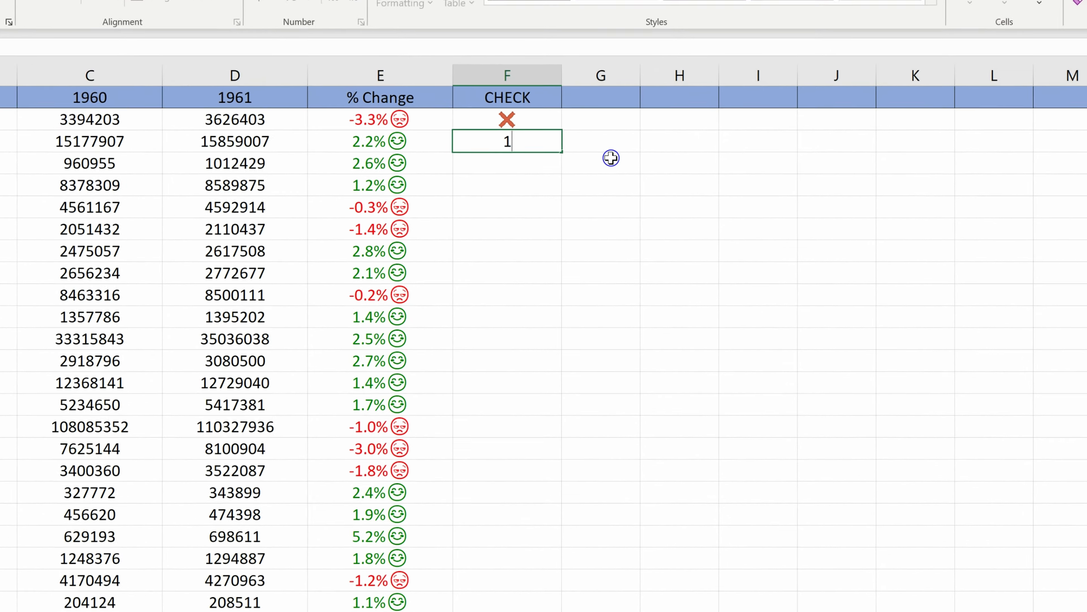
key(Return)
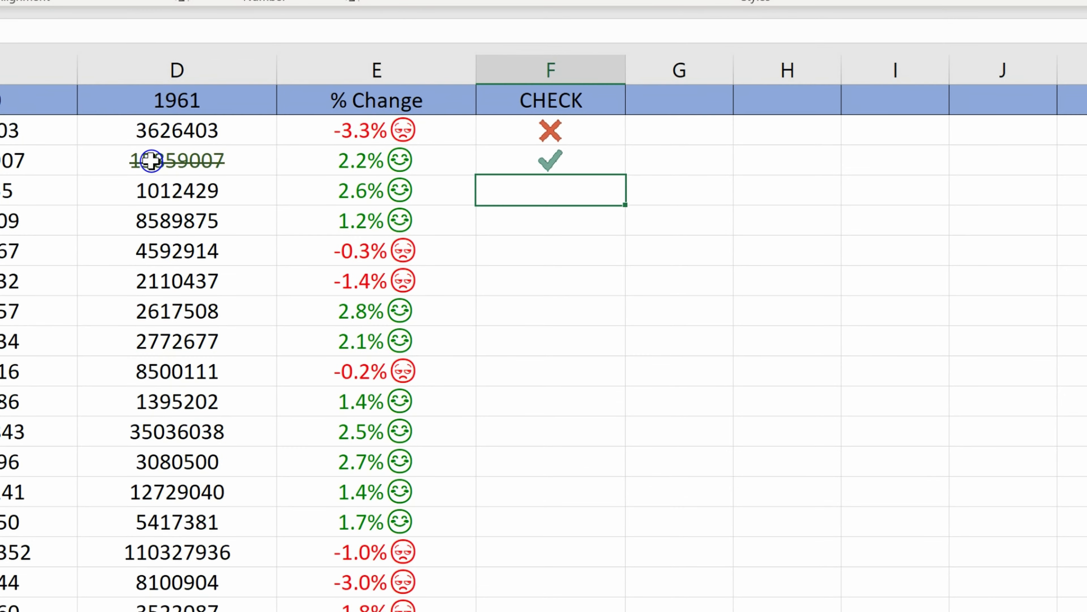
click(118, 168)
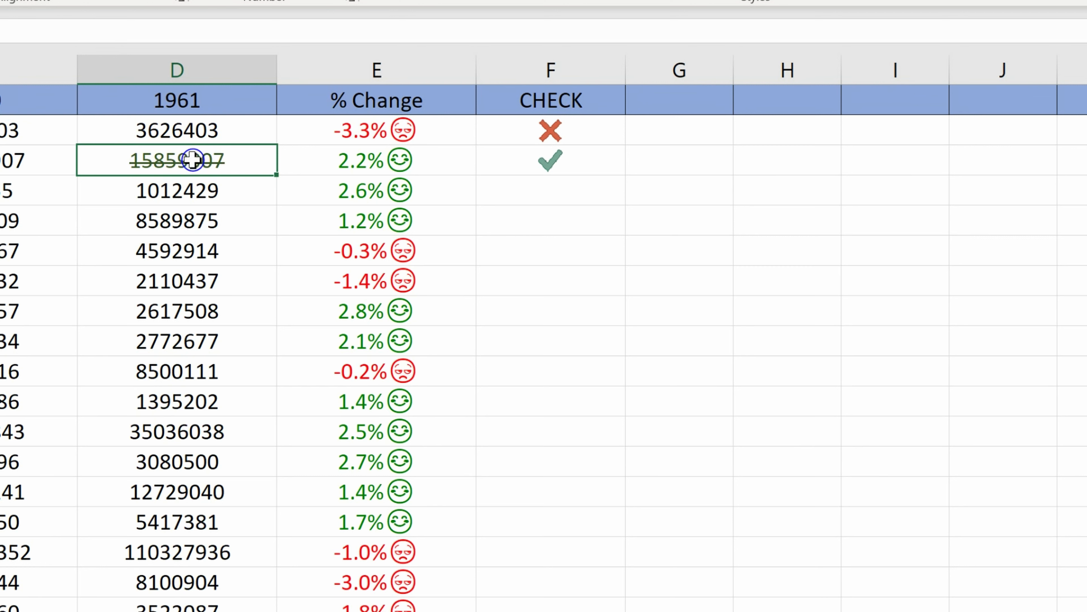
click(556, 189)
text(1)
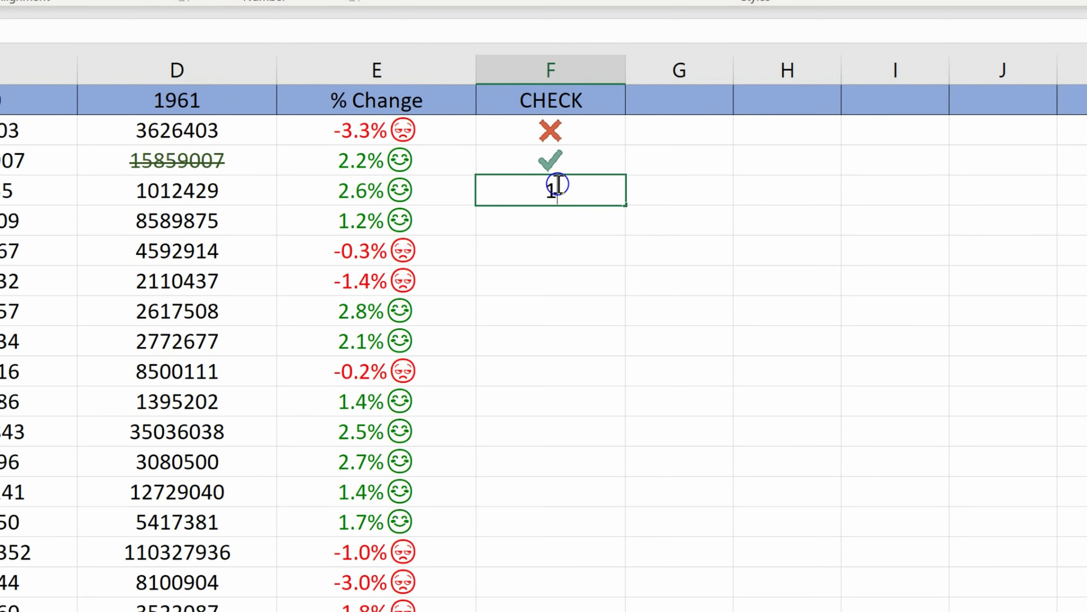
key(Return)
text(1)
key(Return)
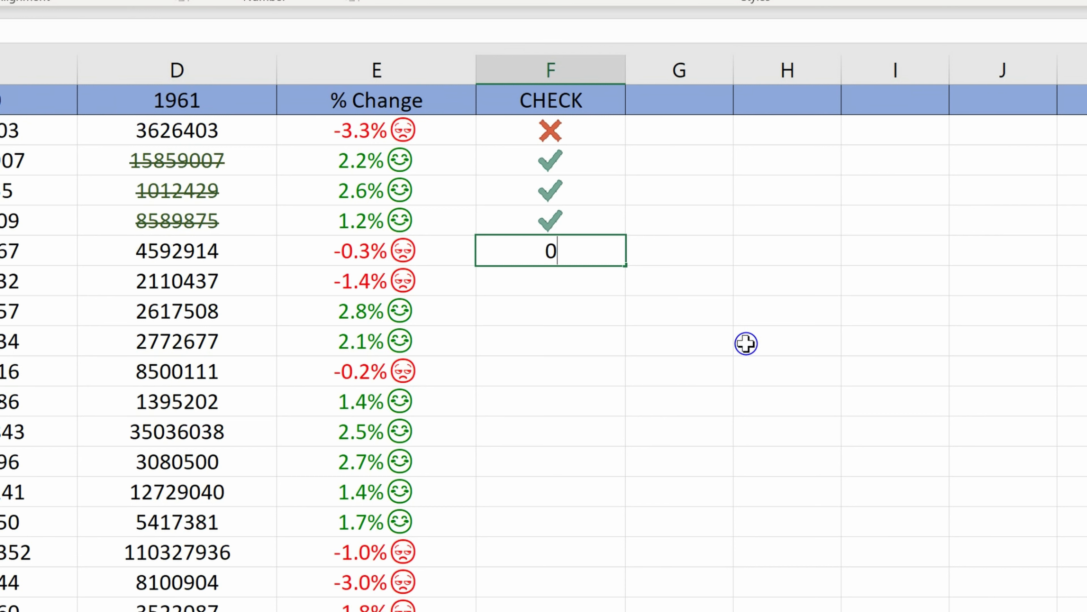
- Enter 0 in cells F6 and F7 and 1 in cells F8 and F9 of the CHECK column
key(Return)
text(0)
key(Return)
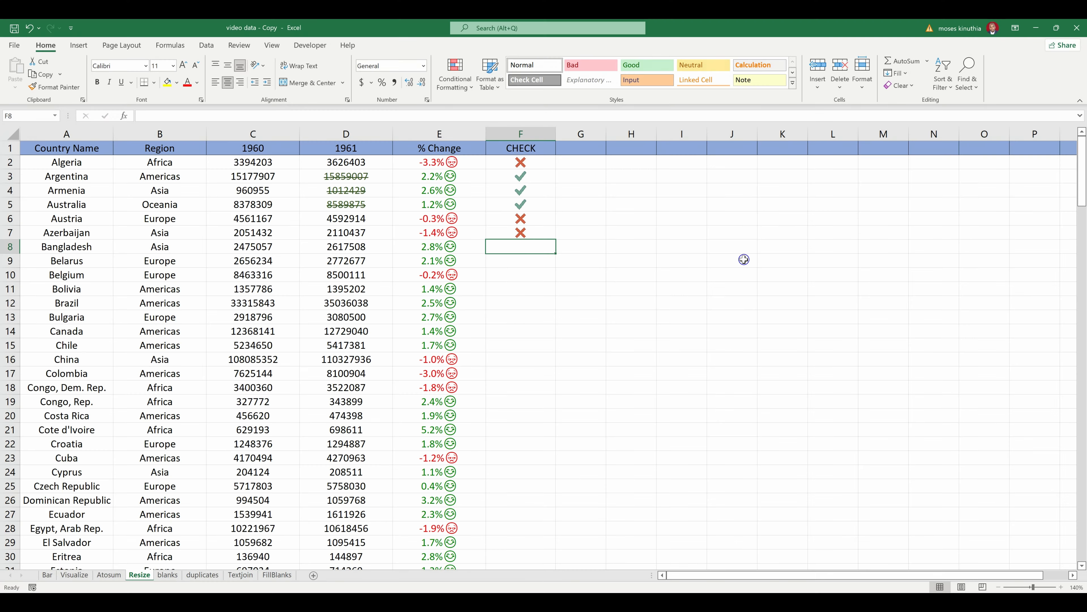
text(1)
key(Return)
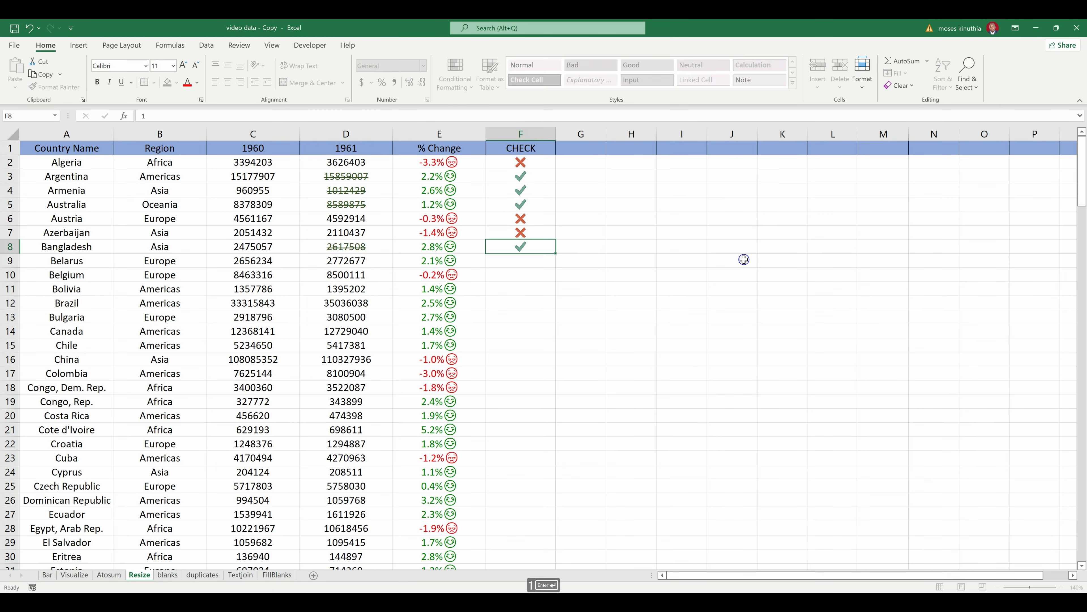
text(1)
key(Return)
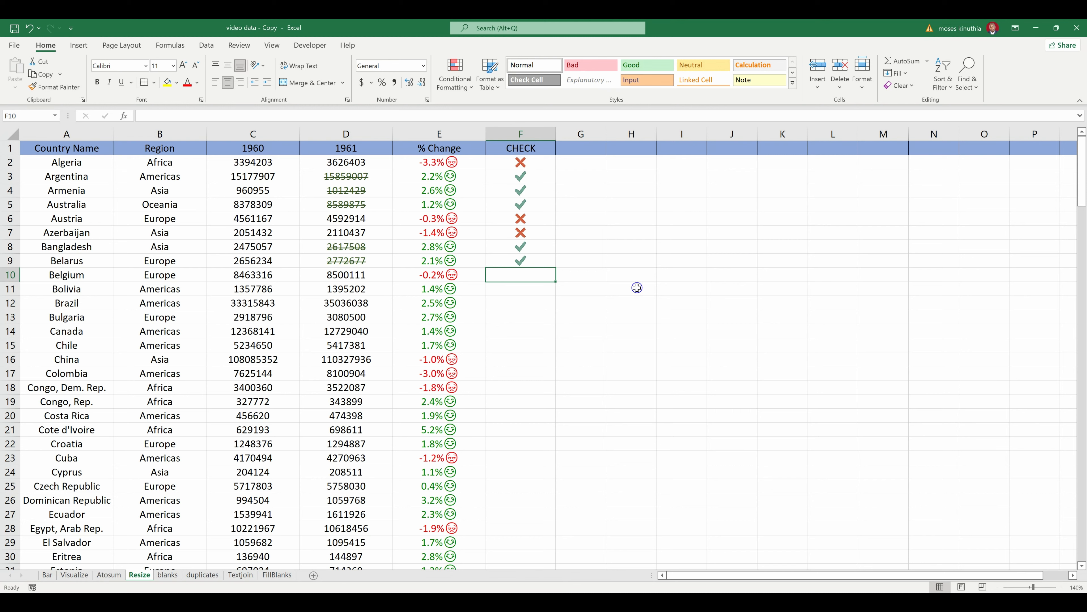
- Clear the % Change and CHECK columns from row 2 down, keeping their headers
click(411, 164)
key(ctrl+shift+Right)
key(ctrl+shift+Down)
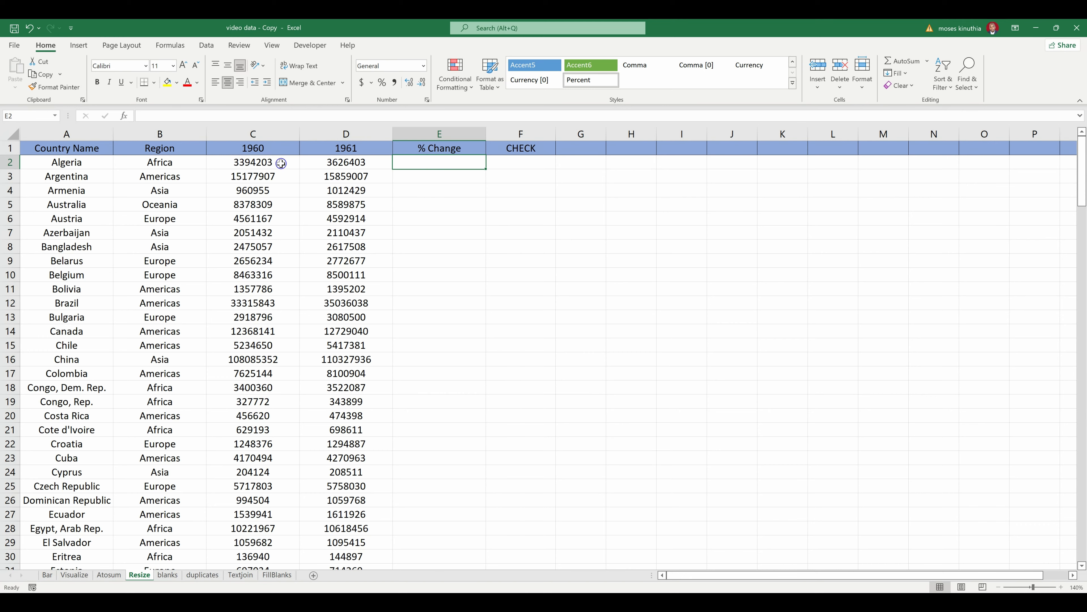
- Calculate the percentage change in E2 with the formula =(D2-C2)/C2 and fill it down the % Change column
click(412, 165)
text(=)
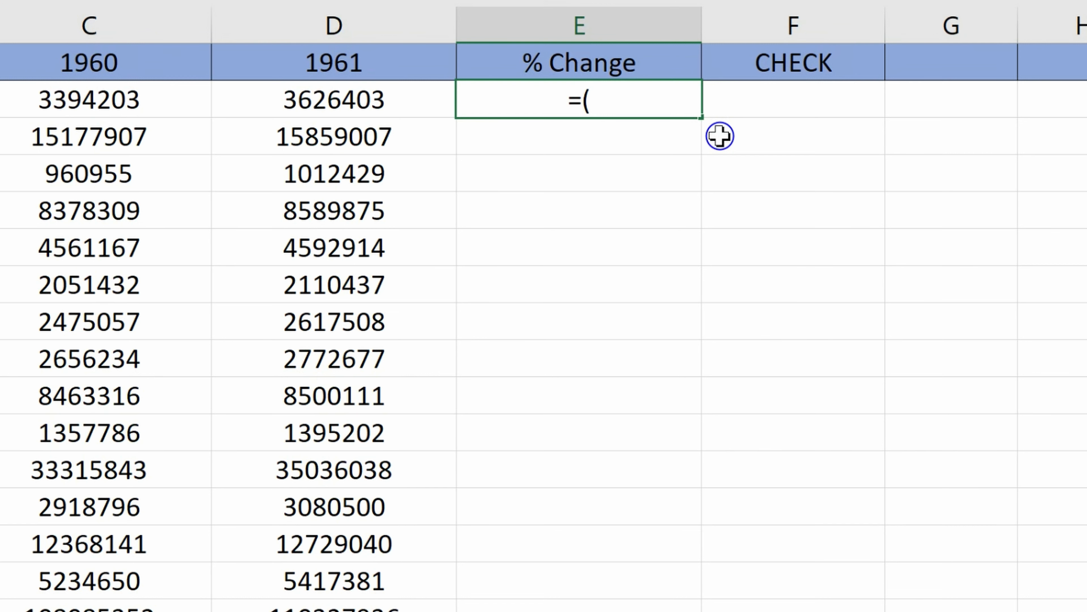
text(()
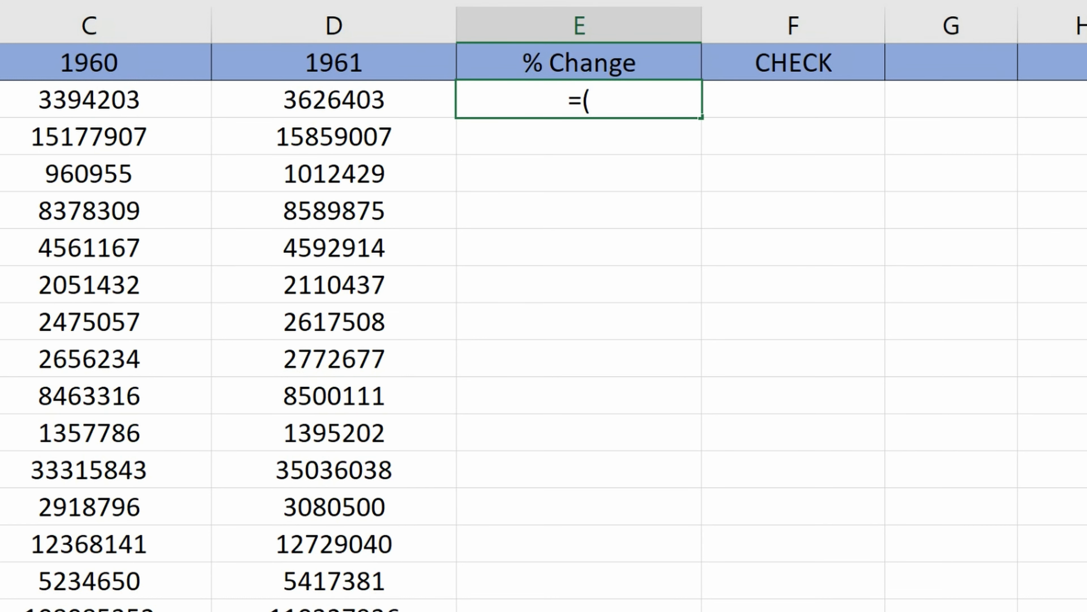
click(298, 102)
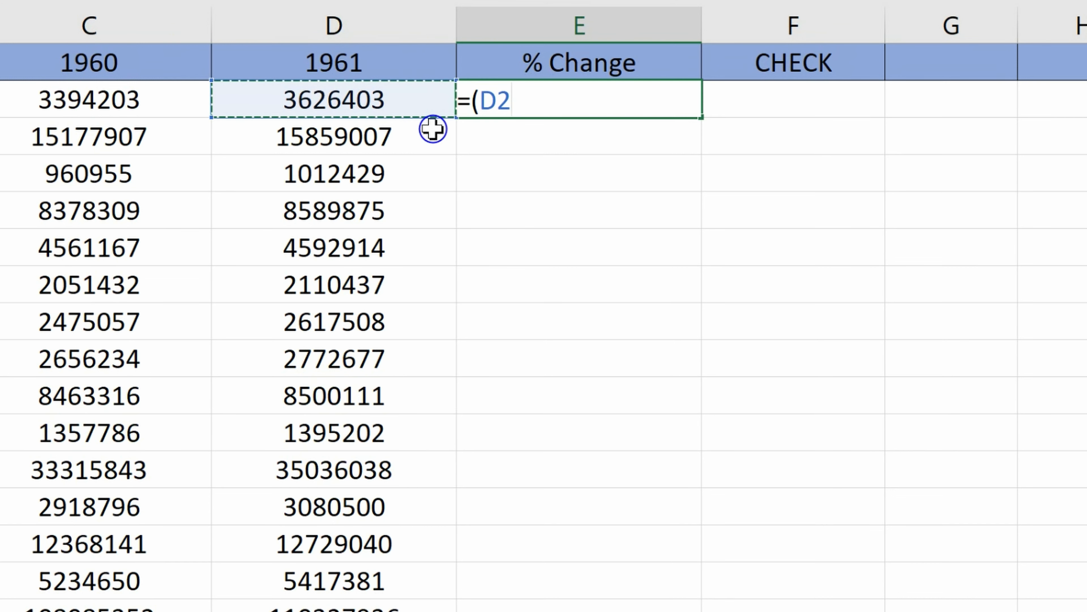
text(-)
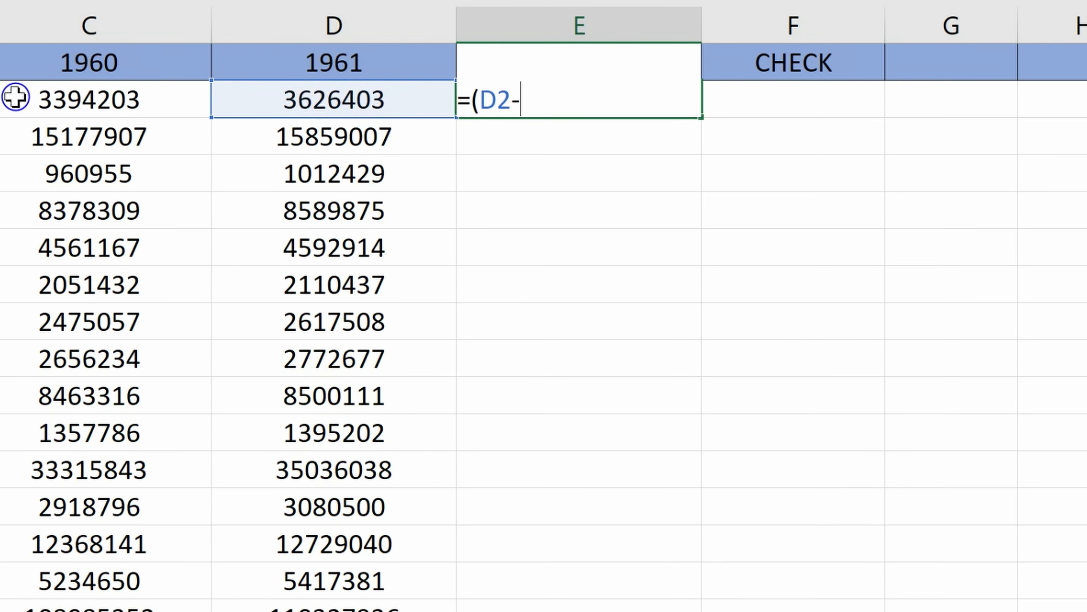
click(46, 100)
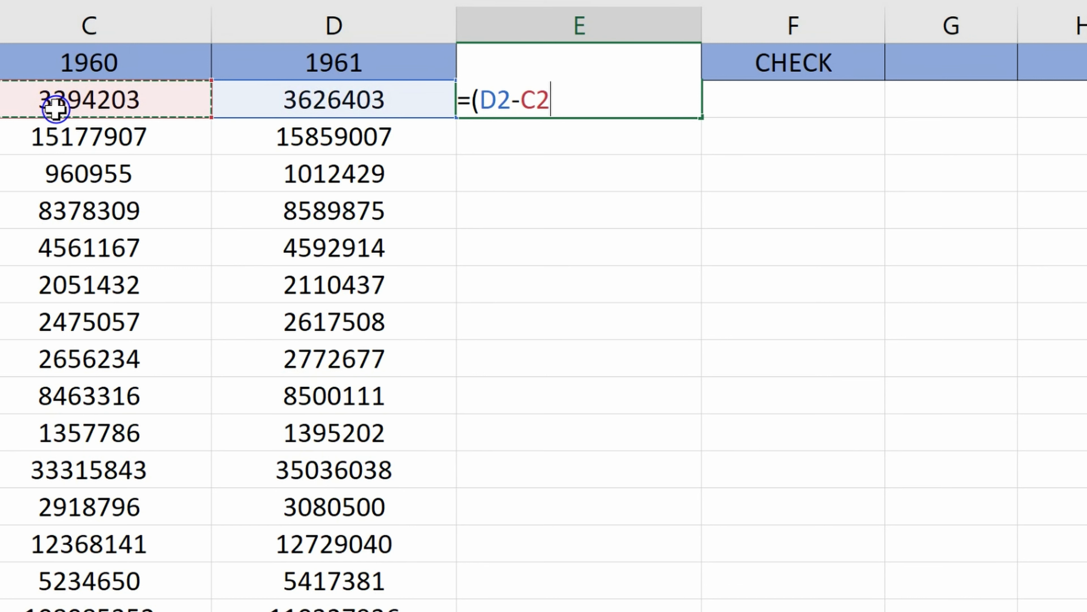
text())
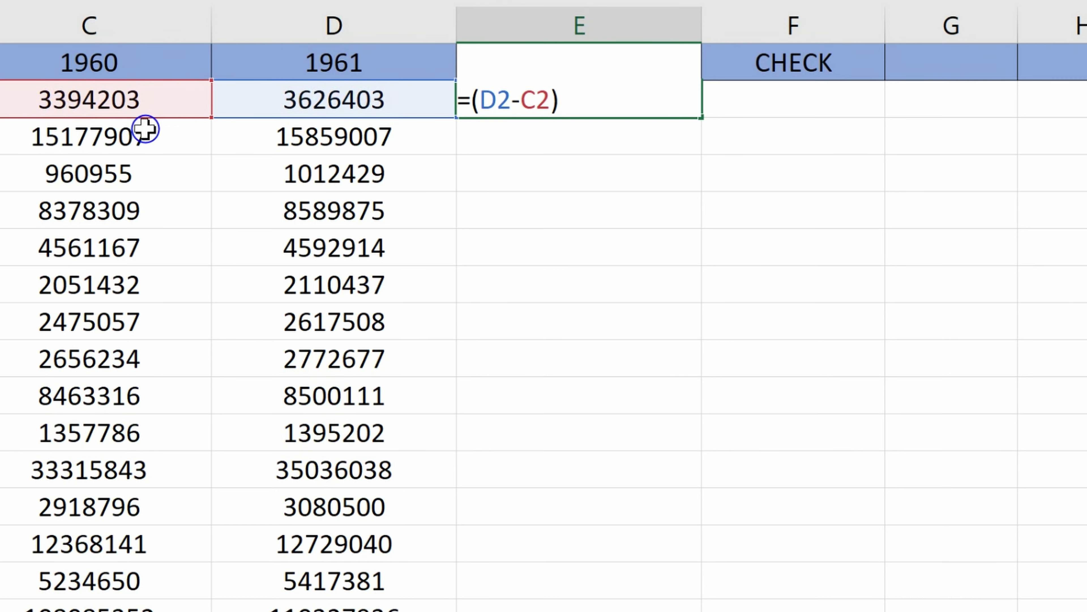
text(/)
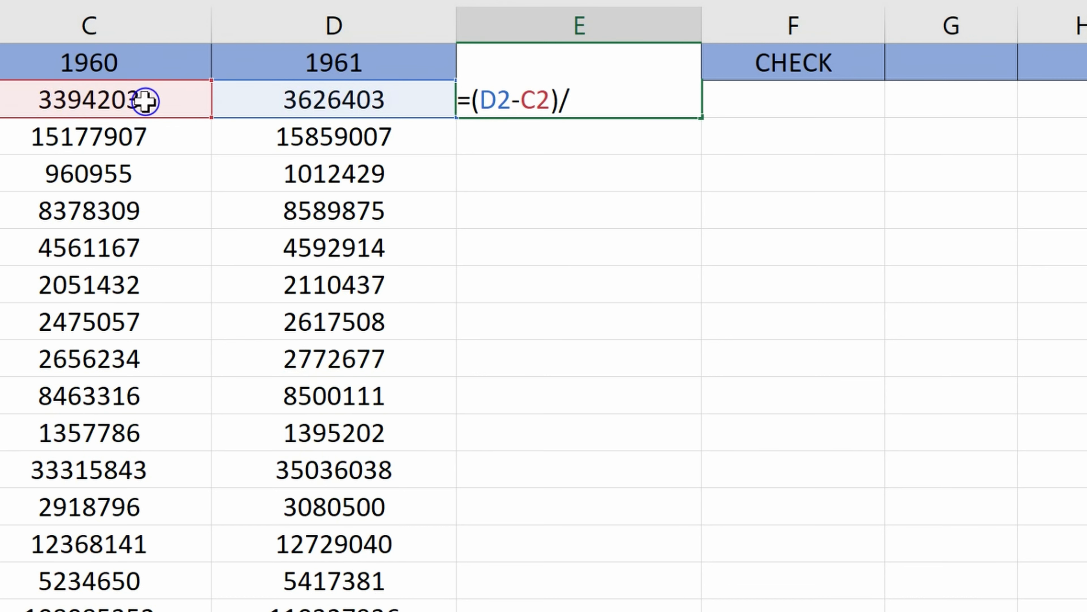
click(124, 102)
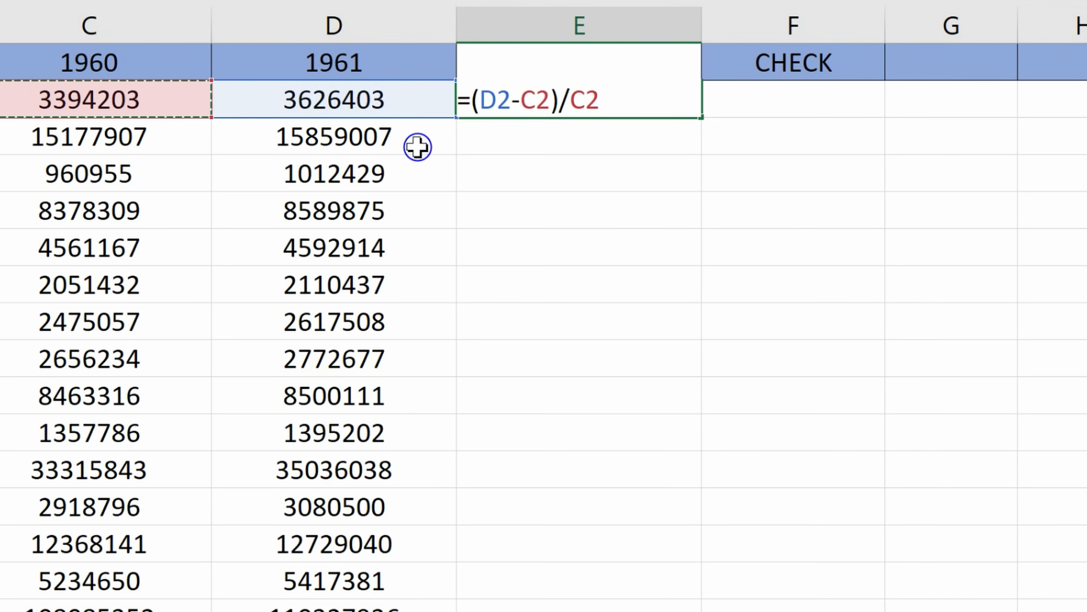
key(Return)
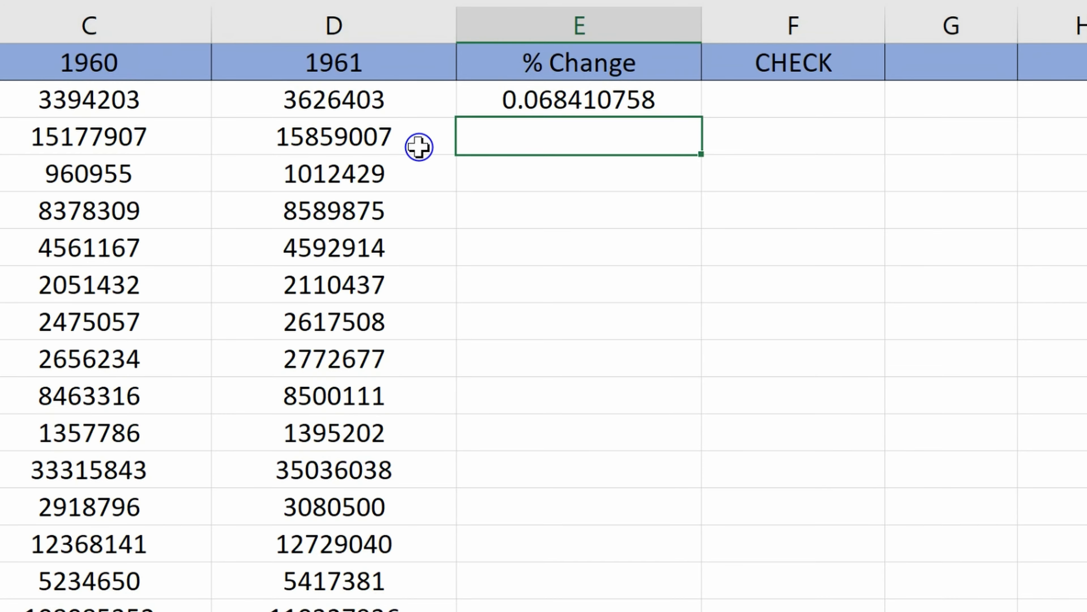
click(493, 104)
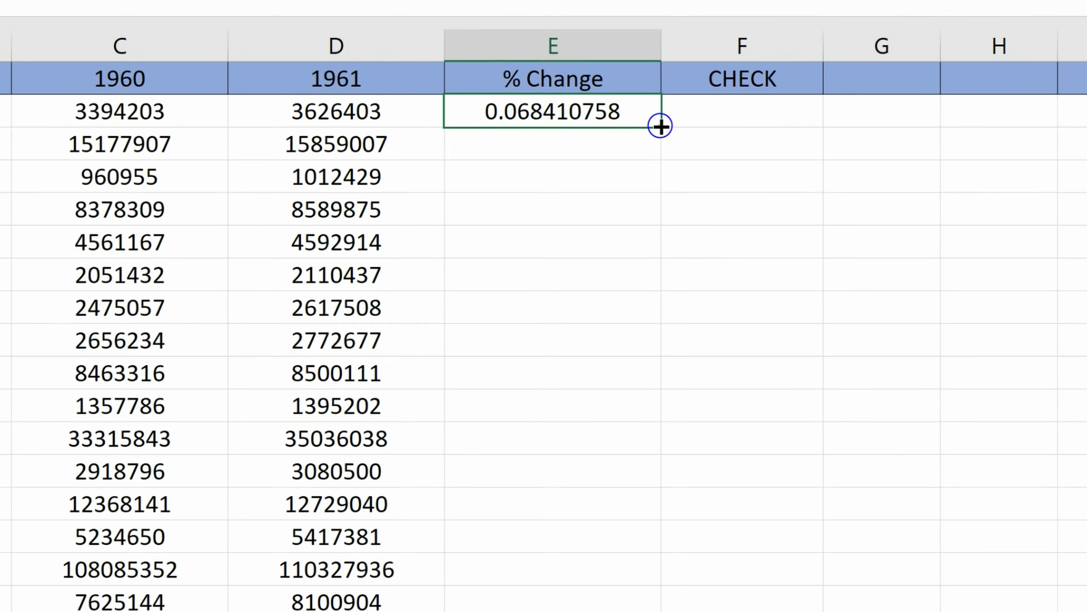
double_click(661, 126)
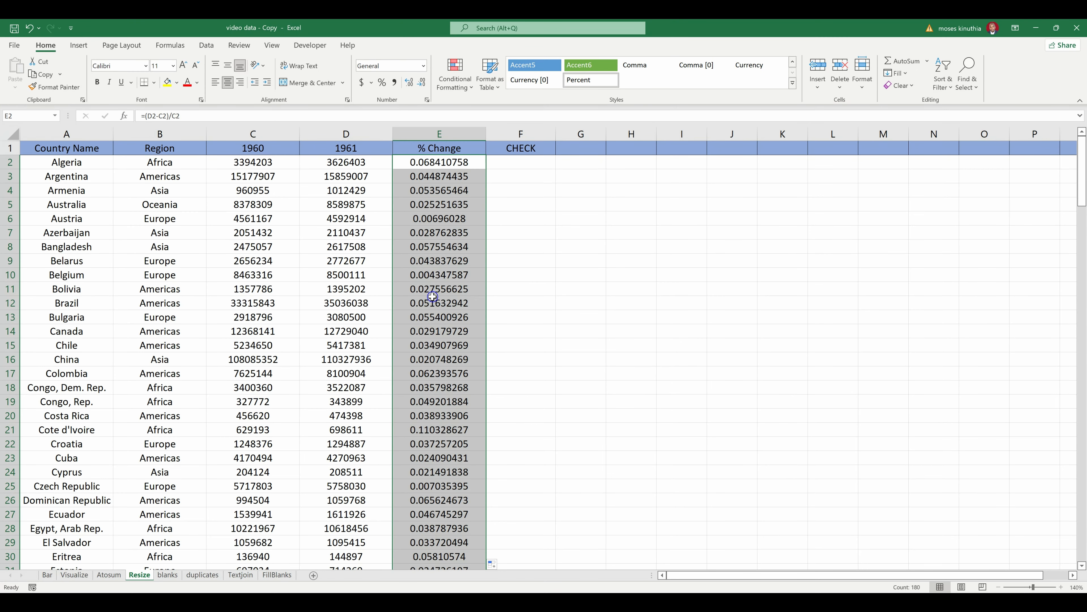
- Change Australia's 1961 value in cell D5 to 858987
click(465, 202)
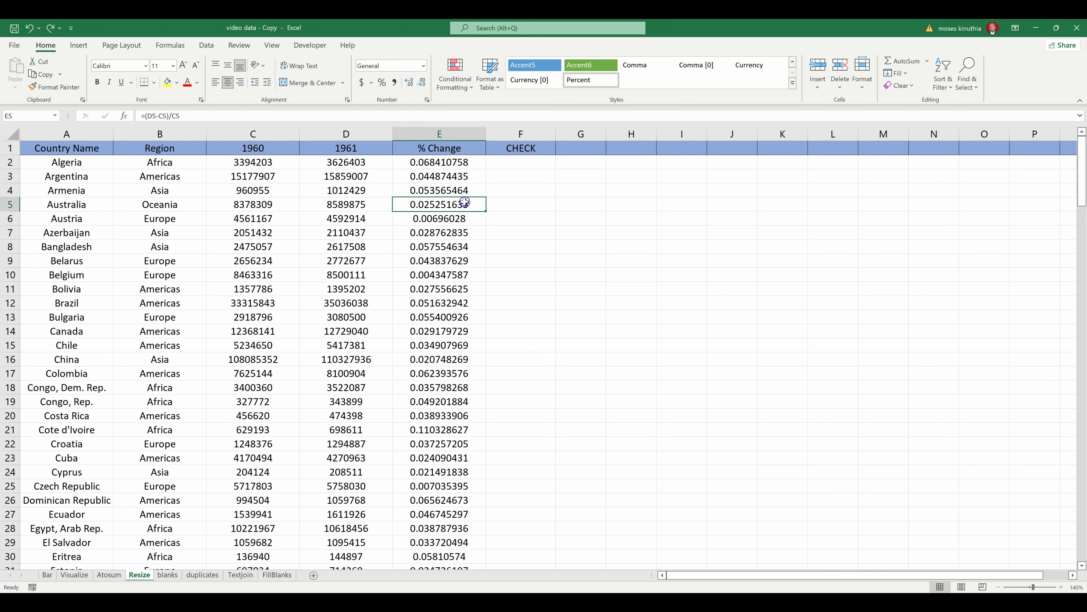
click(351, 206)
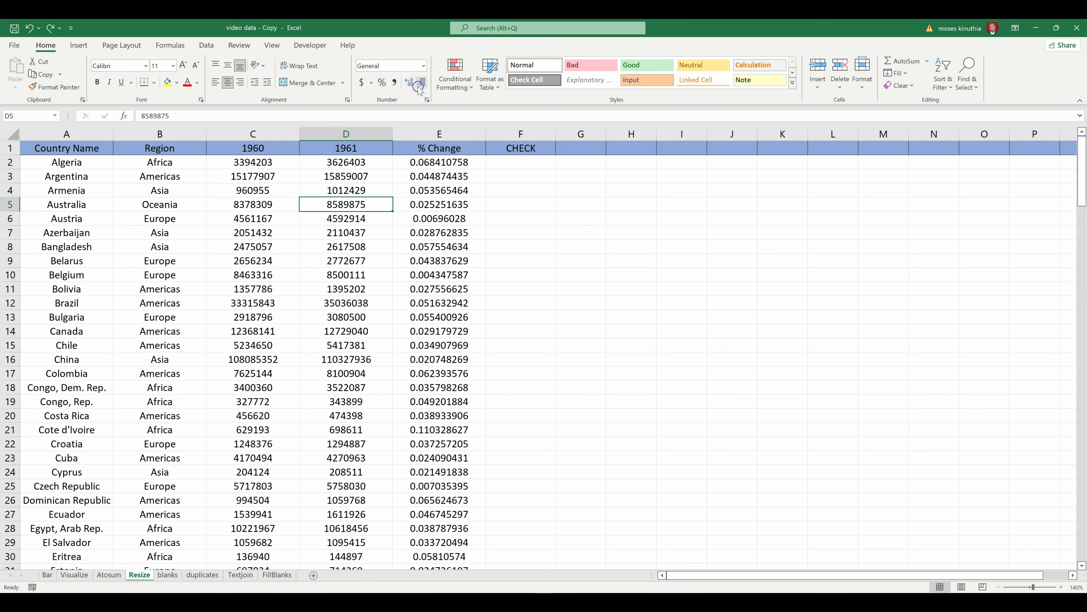
click(182, 116)
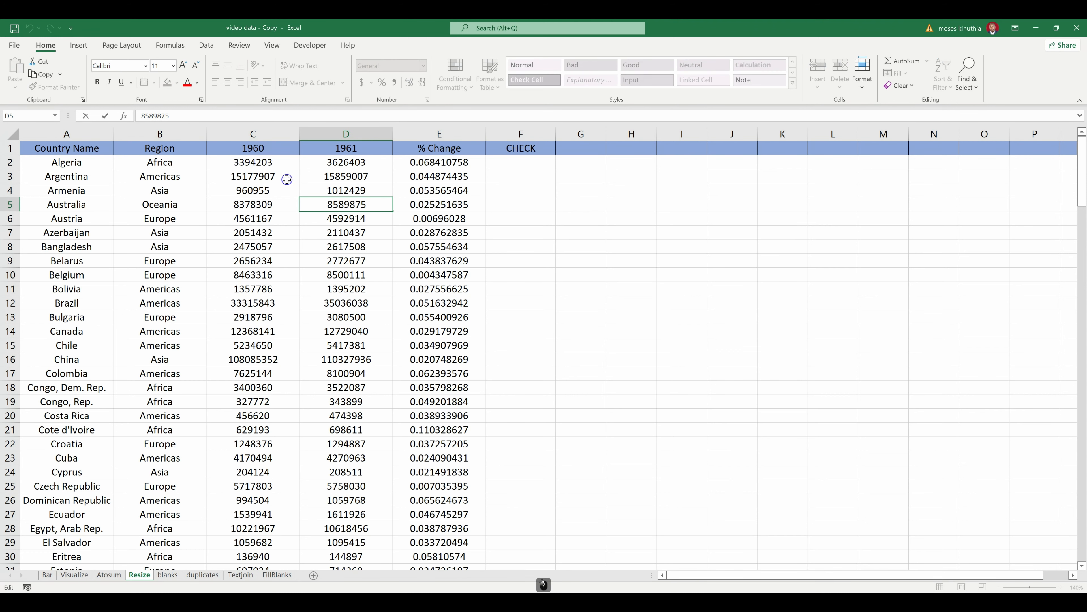
key(BackSpace)
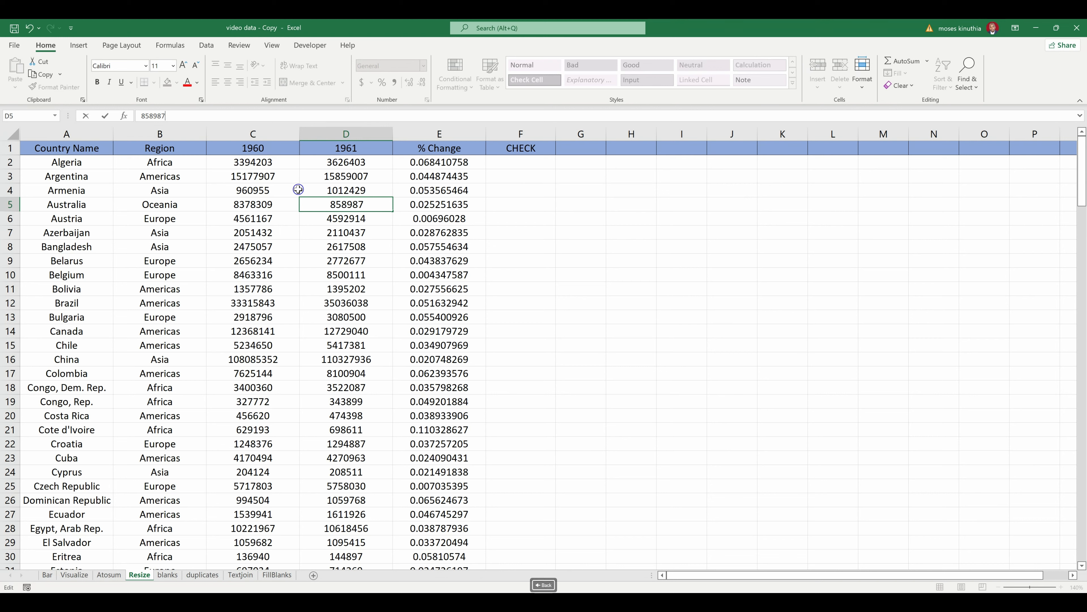
key(Return)
key(Return)
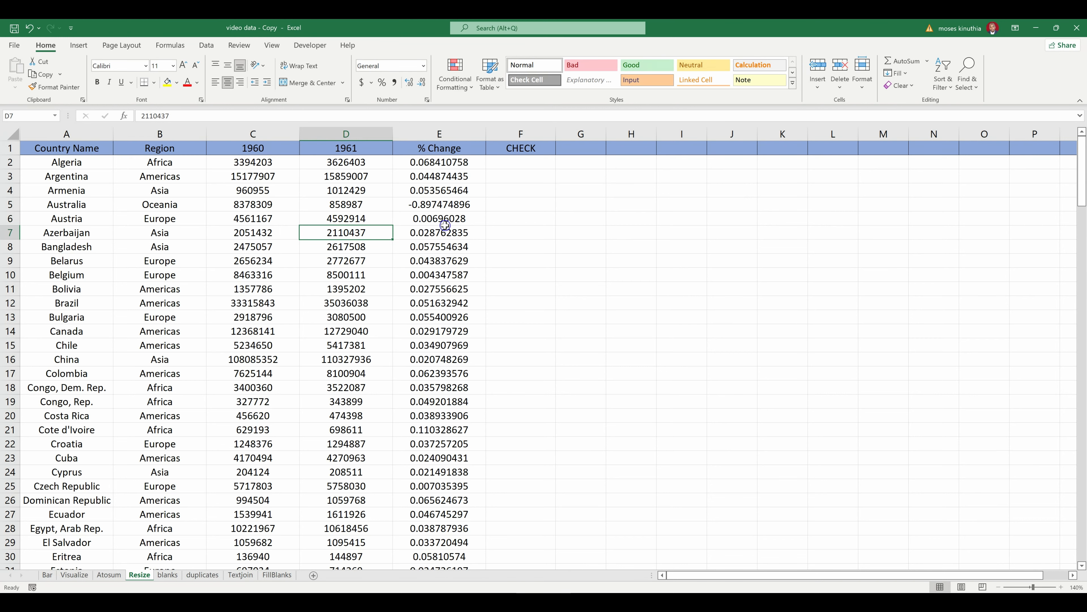
- Change Bangladesh's 1961 value in cell D8 to 261750
click(355, 246)
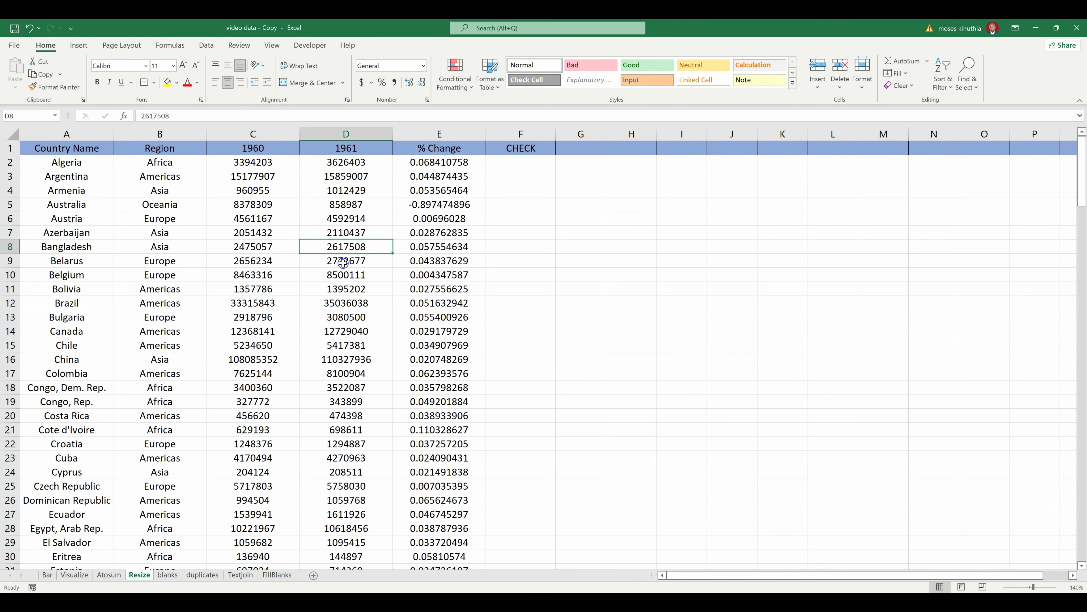
click(185, 116)
key(BackSpace)
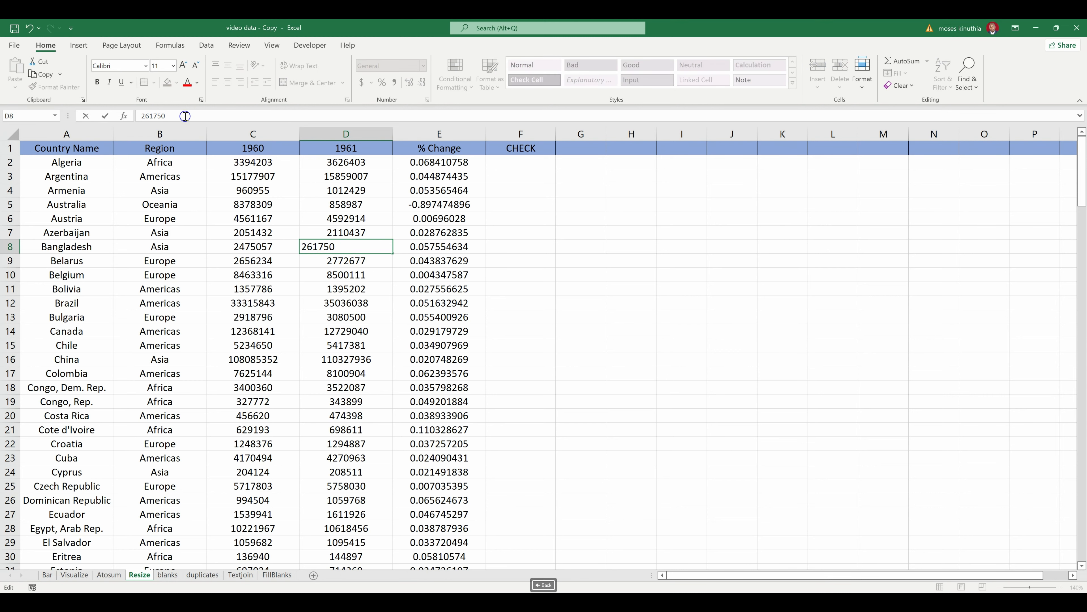
key(Return)
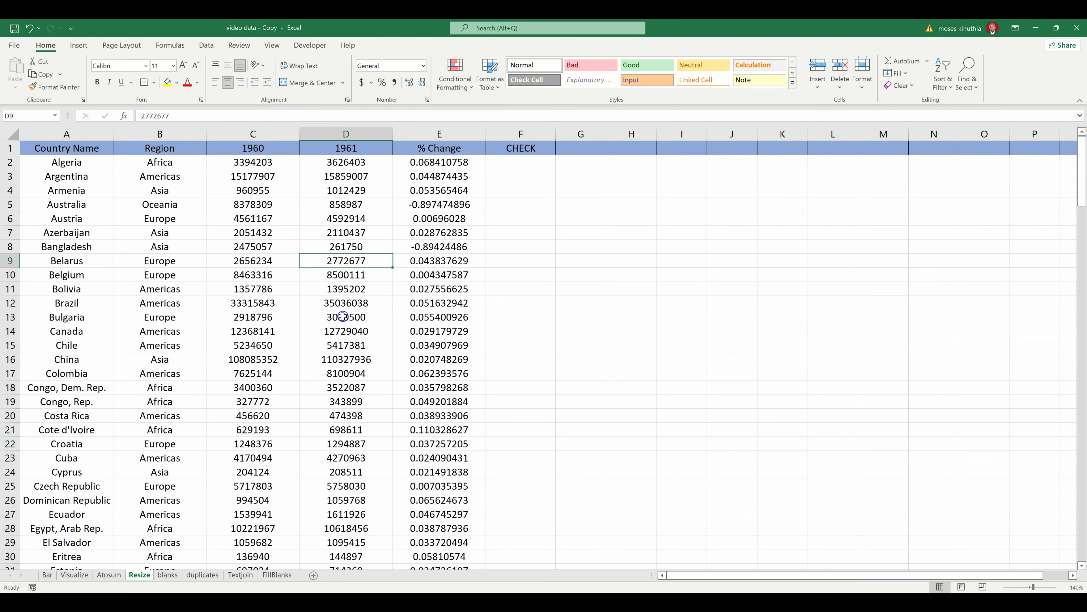
- Change the 1961 values of Argentina in D3 to 1585900 and Azerbaijan in D7 to 211043
click(337, 304)
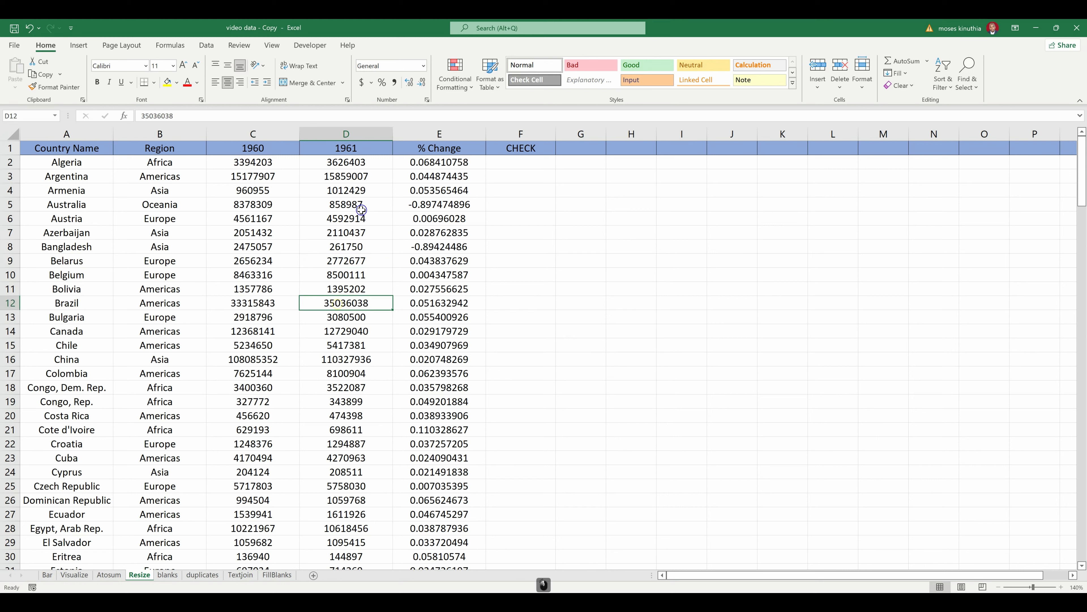
click(349, 176)
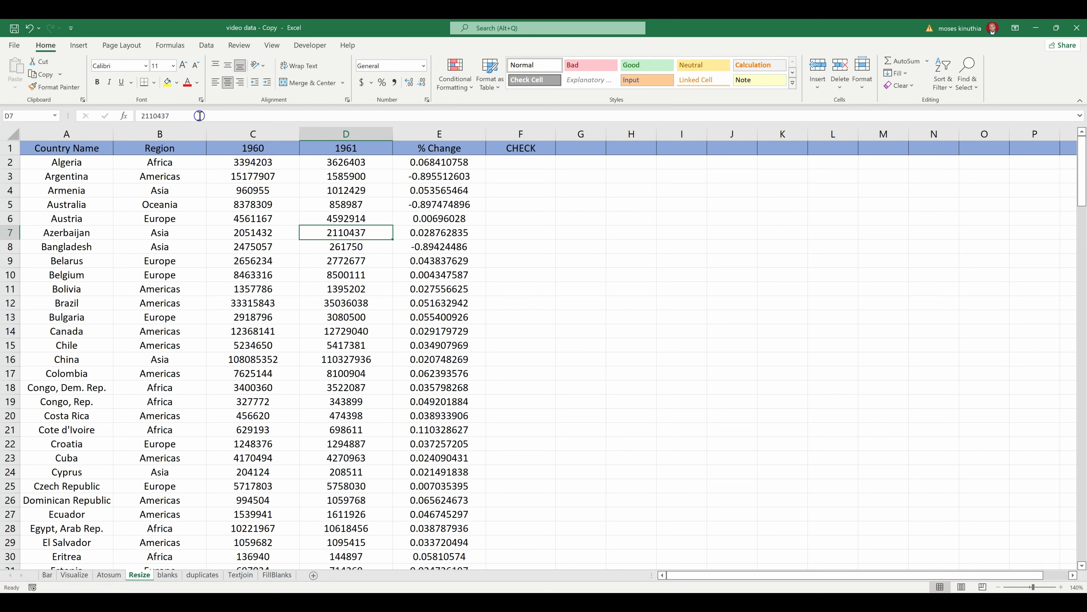
click(193, 113)
key(BackSpace)
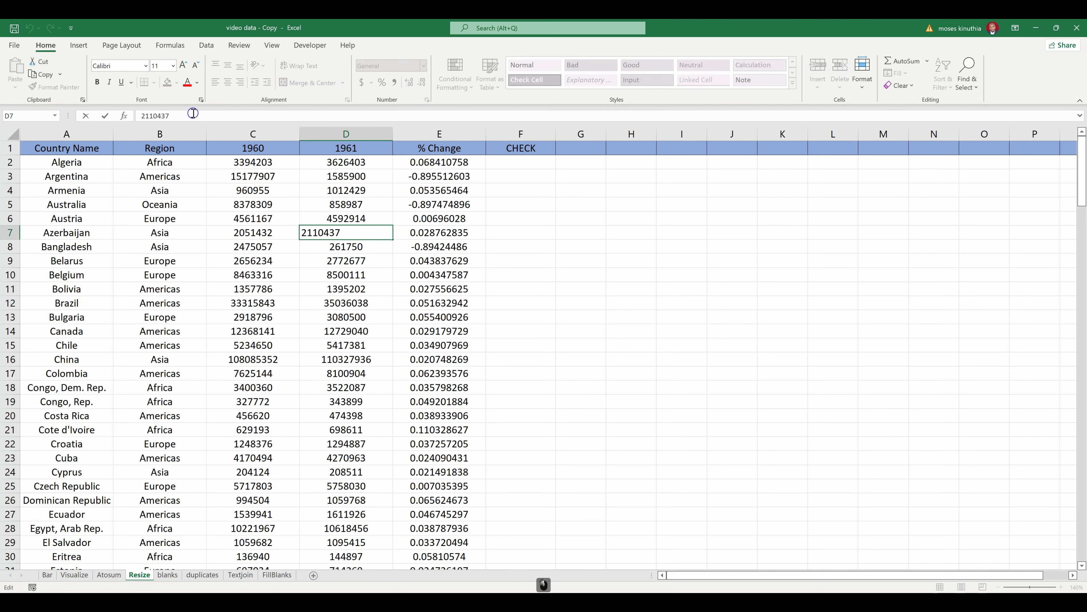
key(Return)
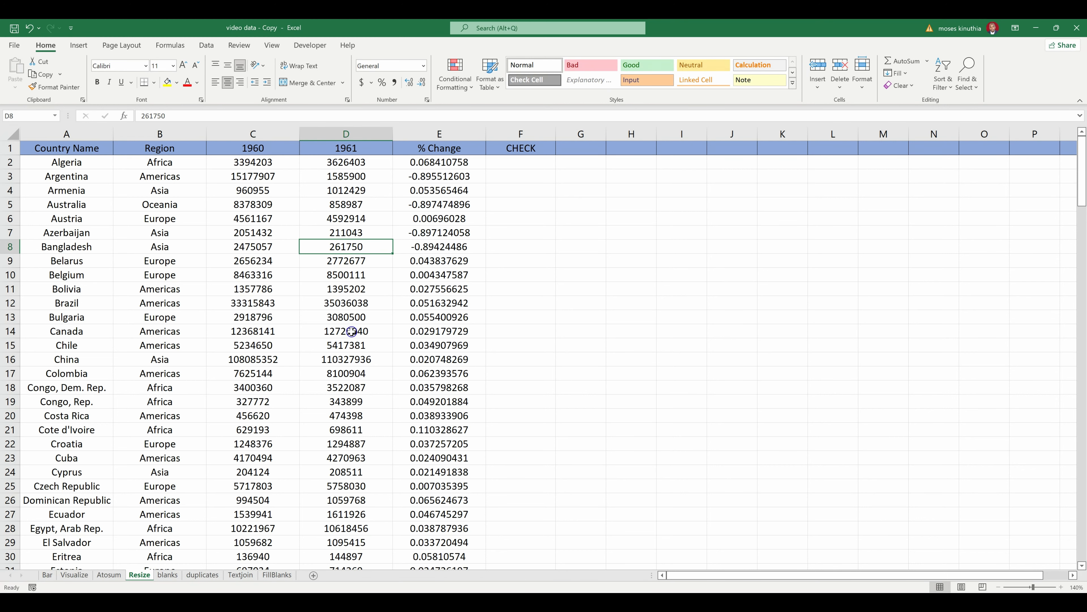
- Change Brazil's 1961 value in cell D12 to 3503603
click(337, 304)
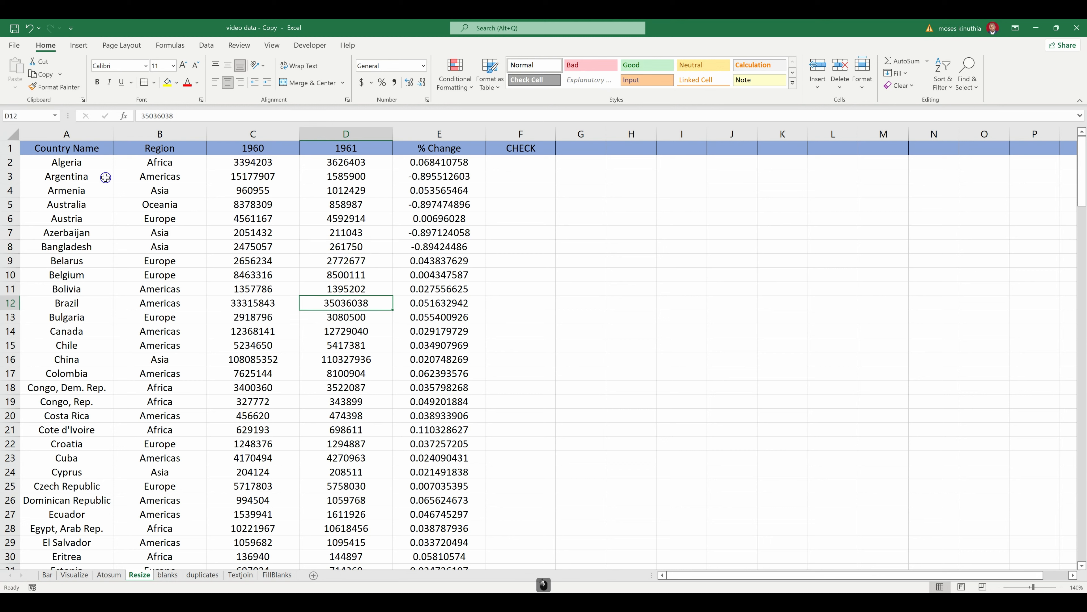
click(185, 115)
key(BackSpace)
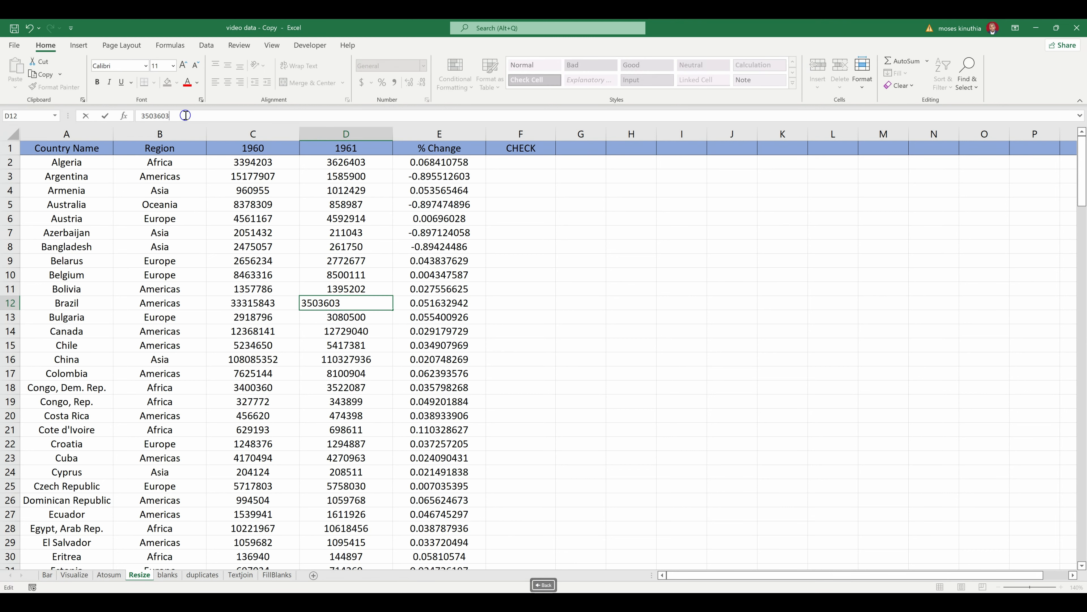
key(Return)
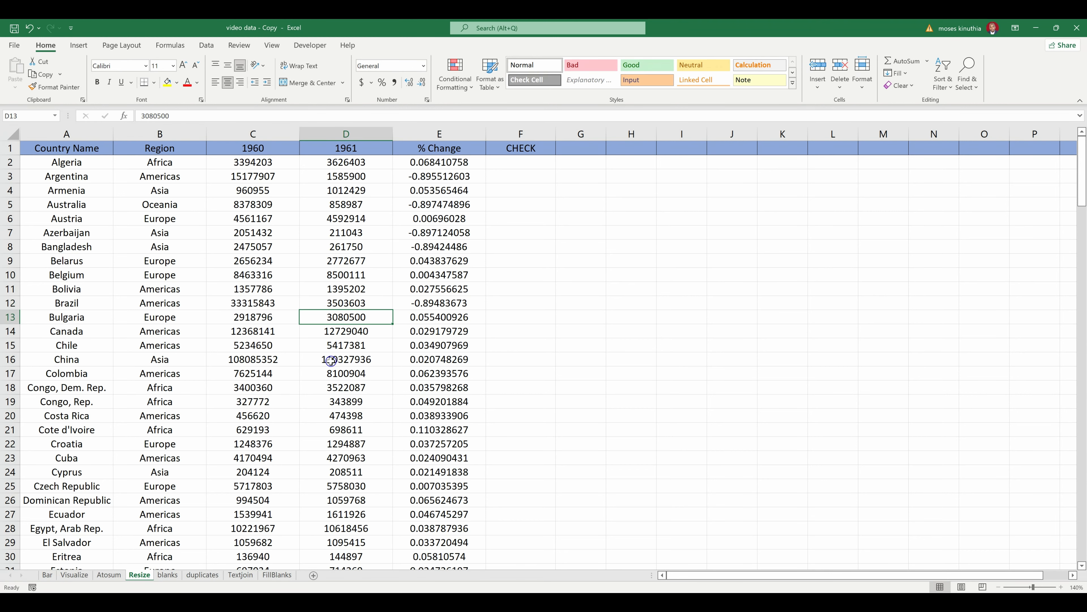
- Change the 1961 values of China in D16 to 11032793 and Colombia in D17 to 810090
click(345, 354)
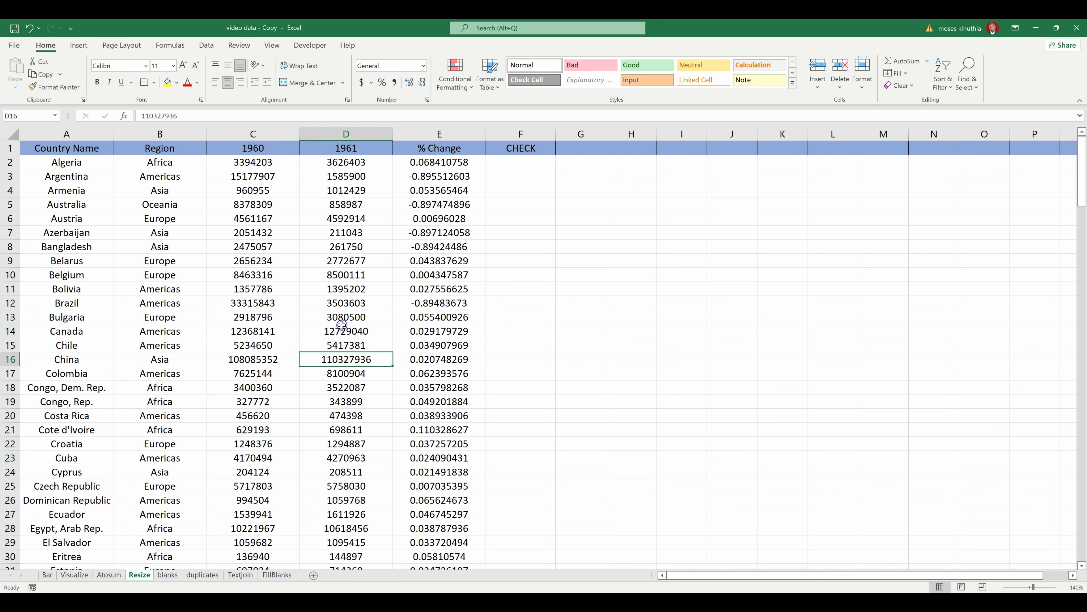
click(197, 115)
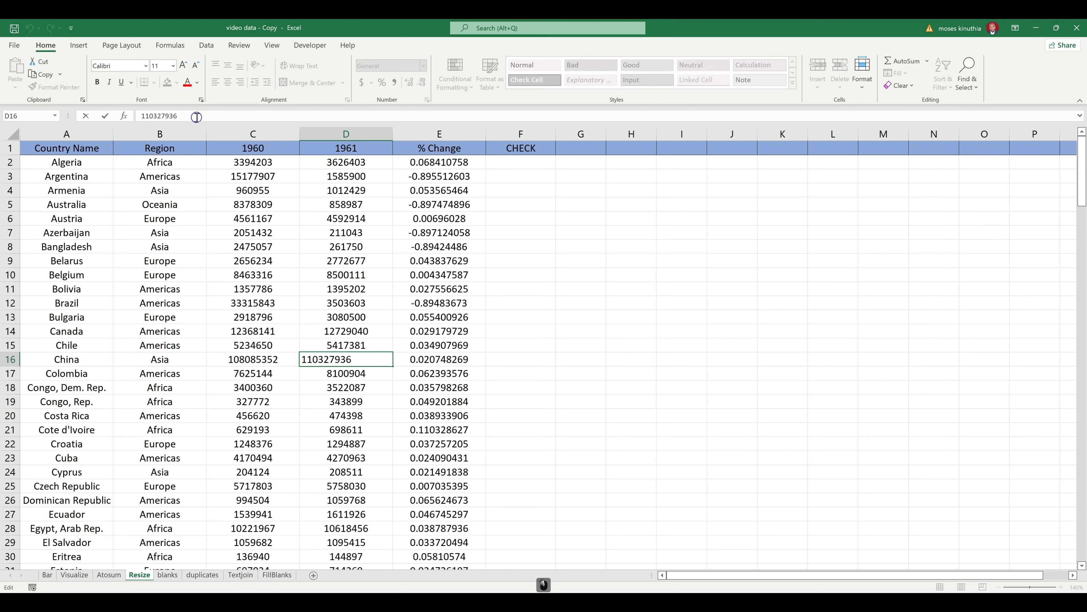
key(BackSpace)
key(Return)
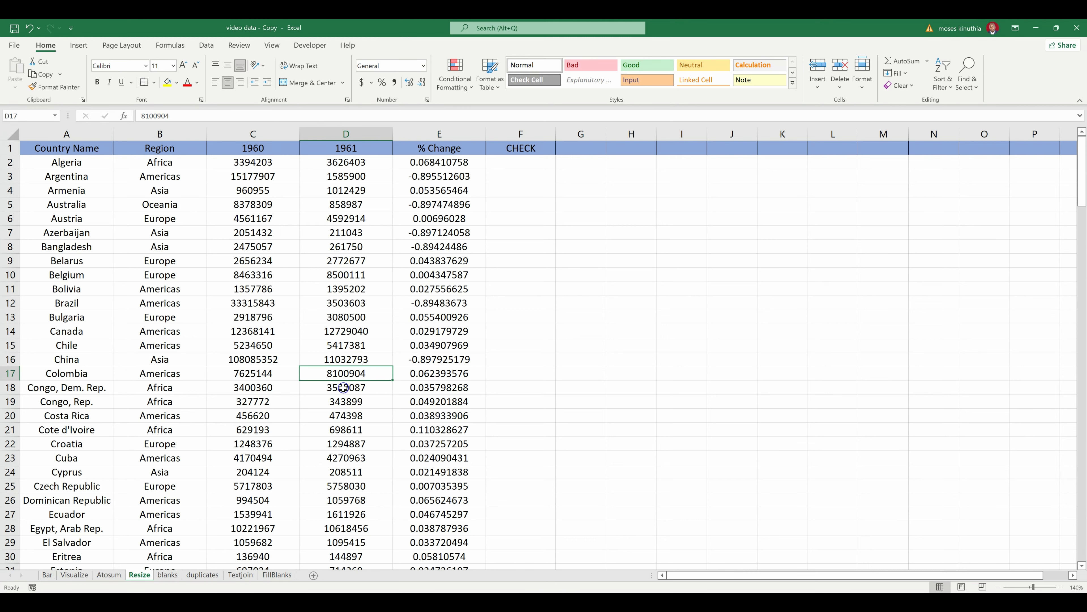
click(195, 115)
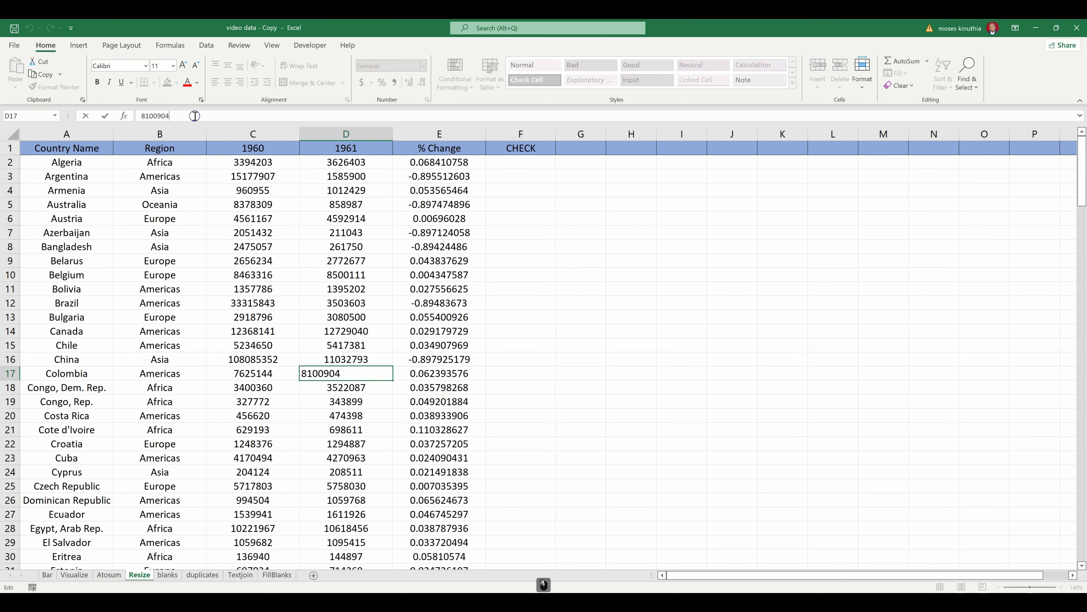
key(BackSpace)
key(Return)
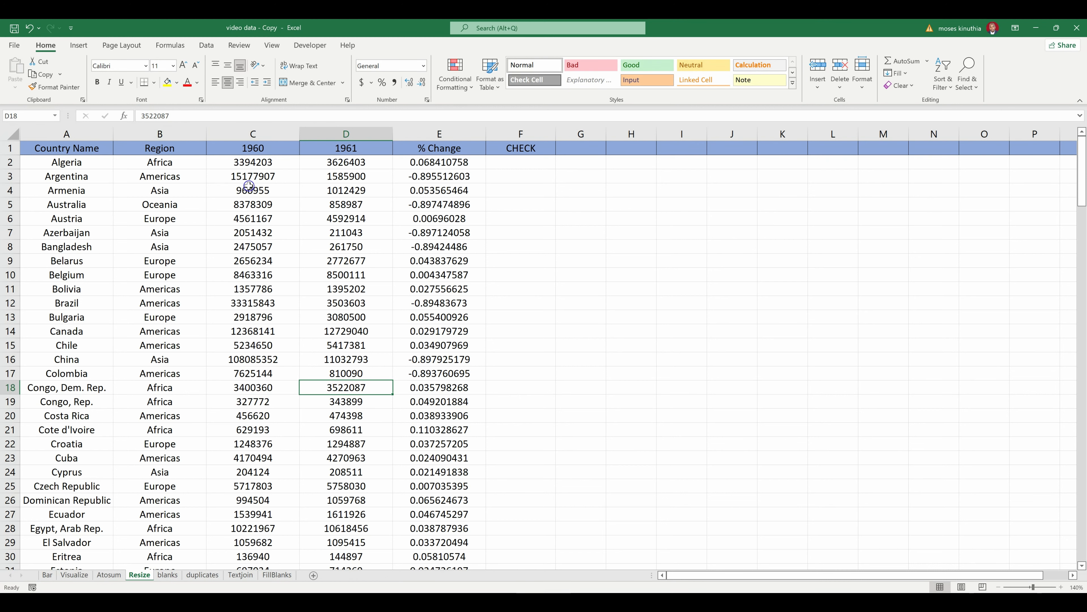
- Change Costa Rica's 1961 value in cell D20 to 47439
click(359, 415)
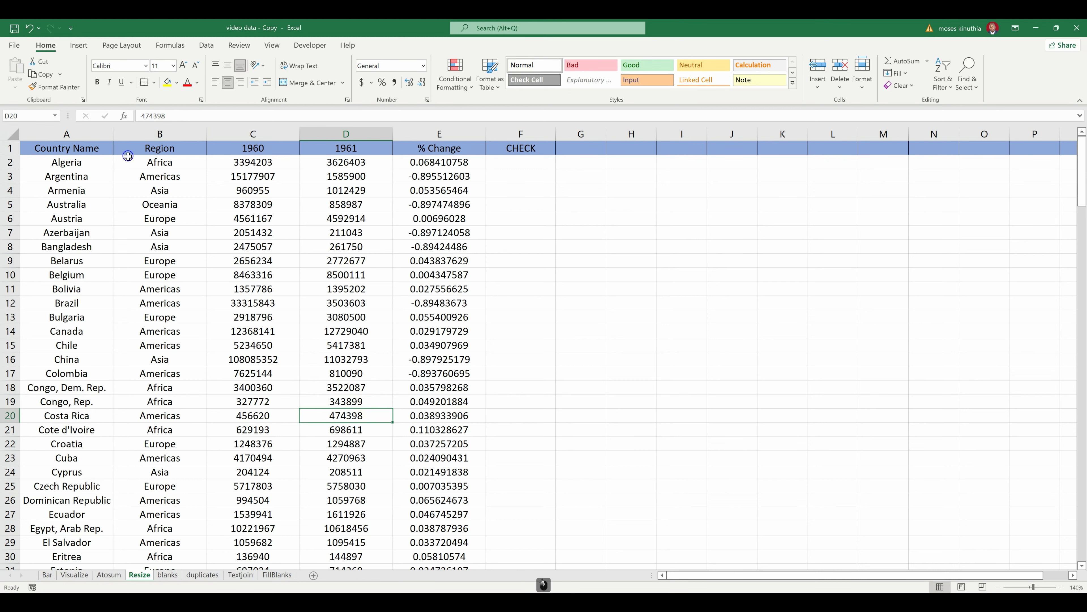
click(175, 115)
key(BackSpace)
key(Return)
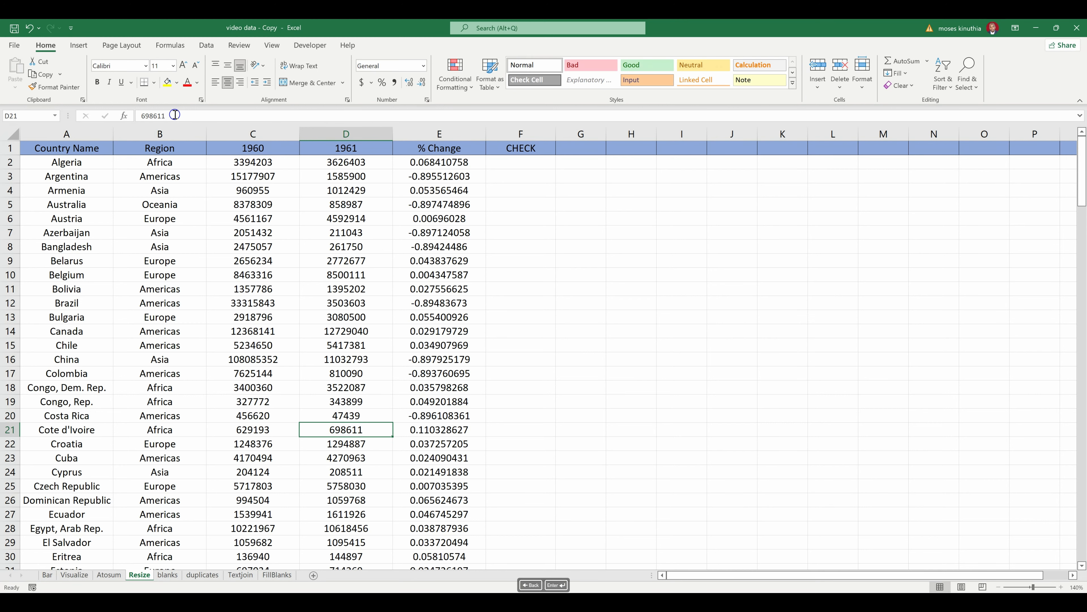
- Format all values in the % Change column from E2 down as percentages with two decimal places
click(440, 167)
key(ctrl+shift+Down)
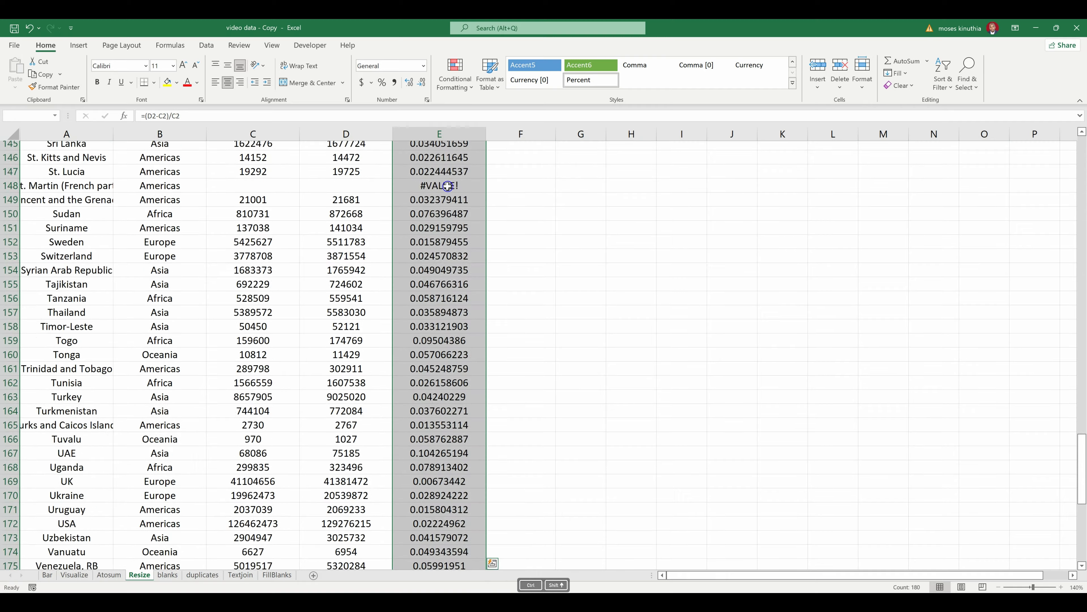
click(383, 83)
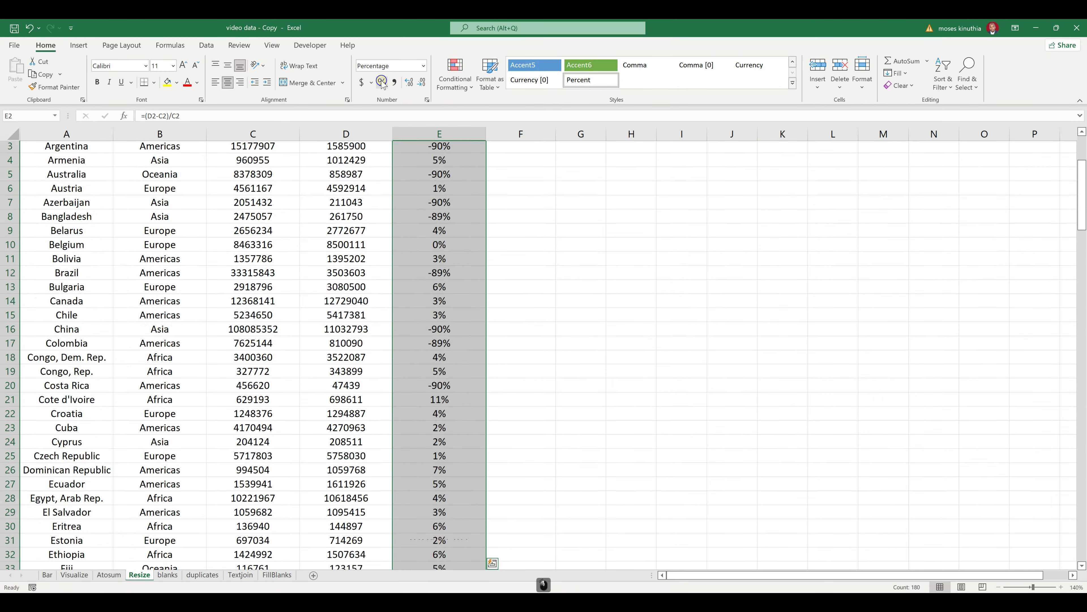
click(409, 83)
click(409, 83)
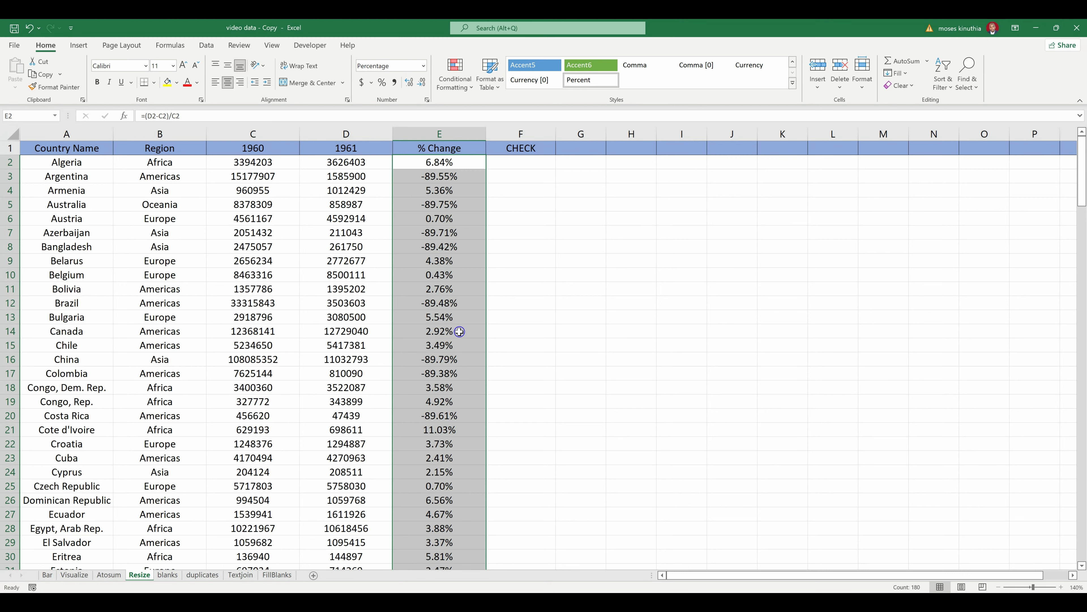
- Begin a custom number format for the selected % Change values with the code [Color10]0.0% for positive numbers
right_click(466, 192)
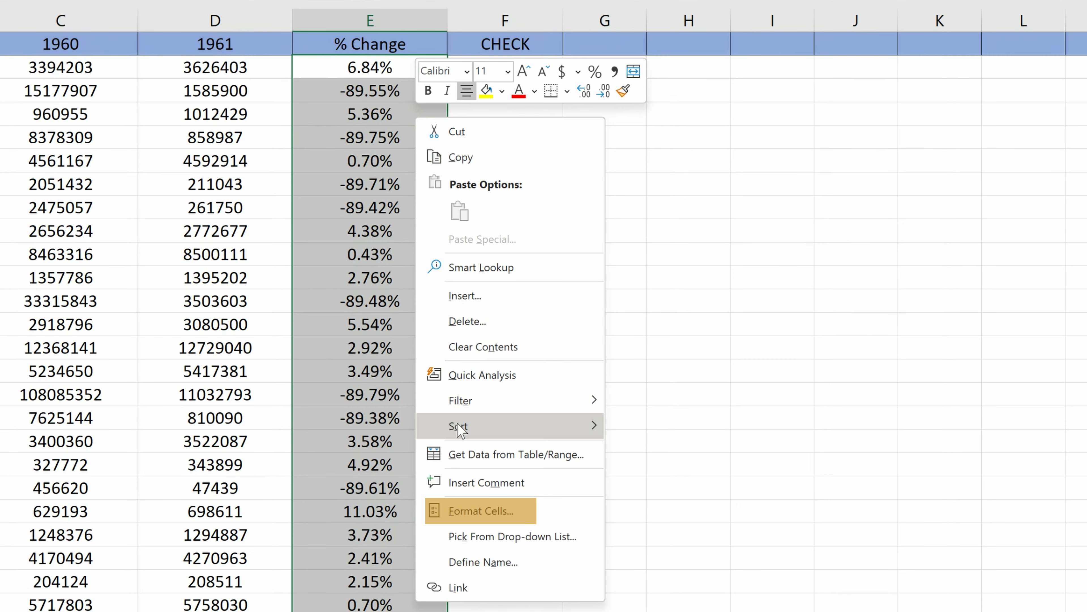
click(479, 511)
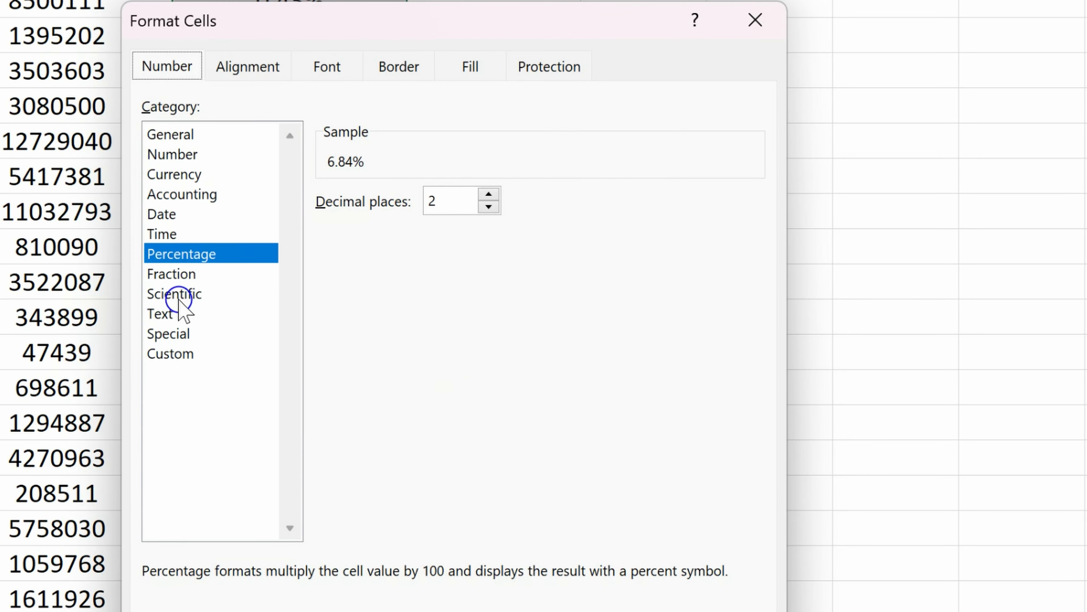
click(167, 356)
scroll(377, 407, up, 3)
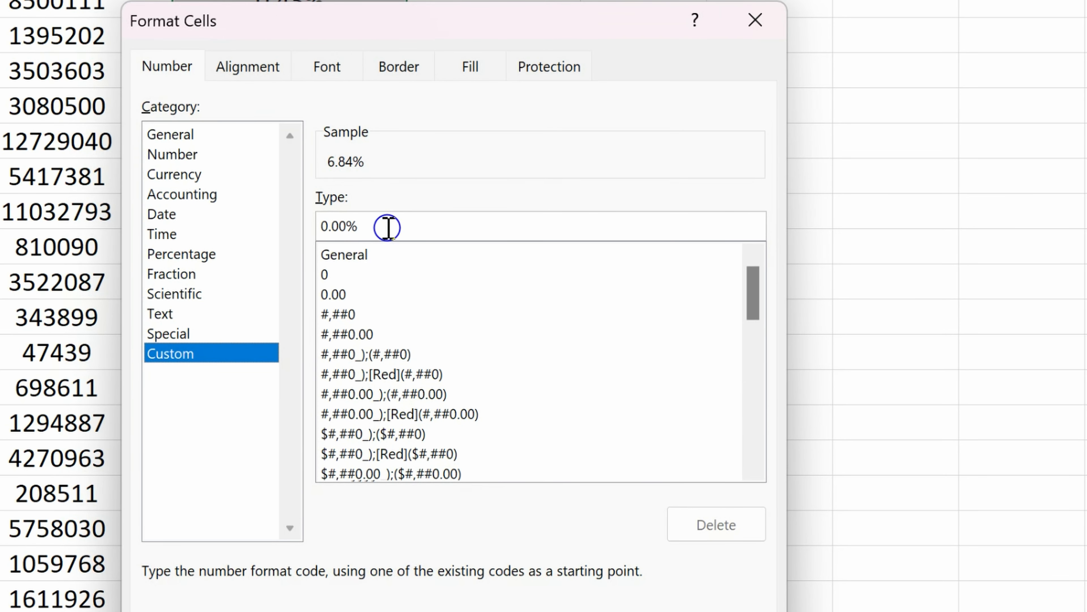
click(385, 225)
double_click(384, 225)
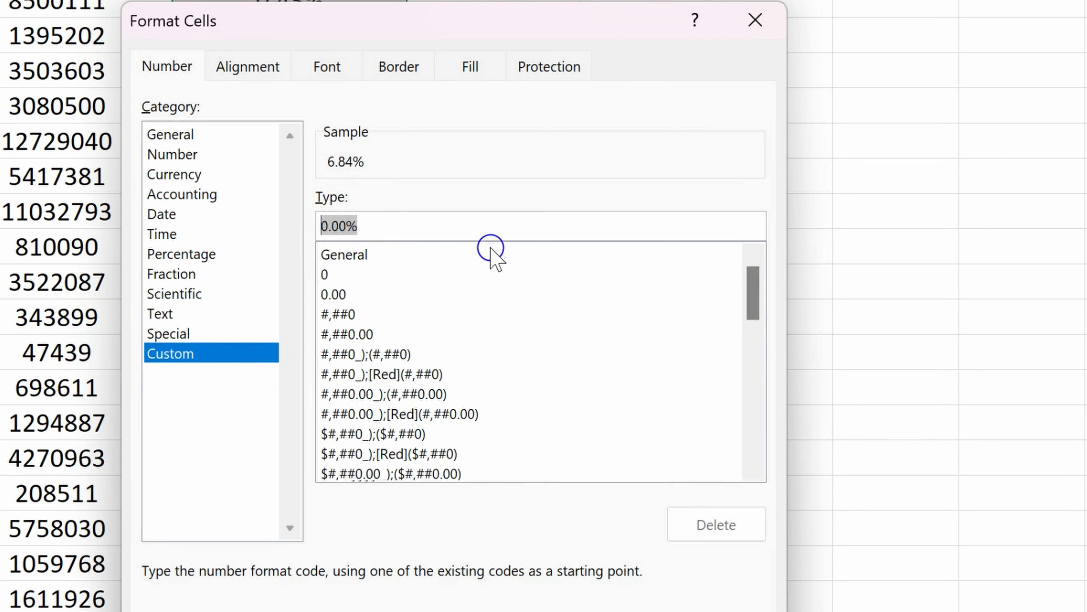
scroll(490, 247, down, 1)
text([Color10)
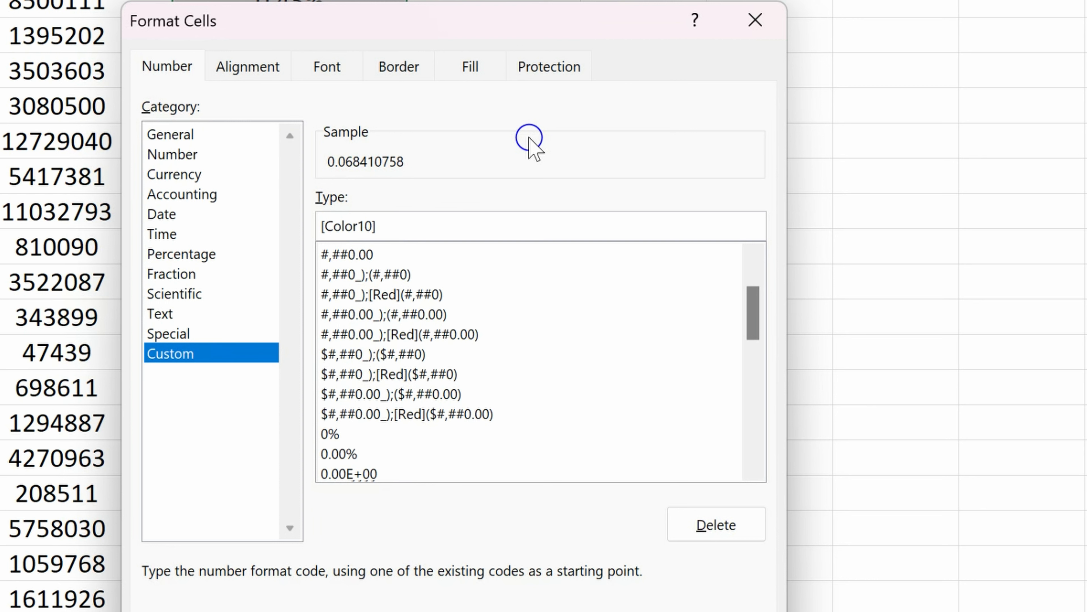
text(0)
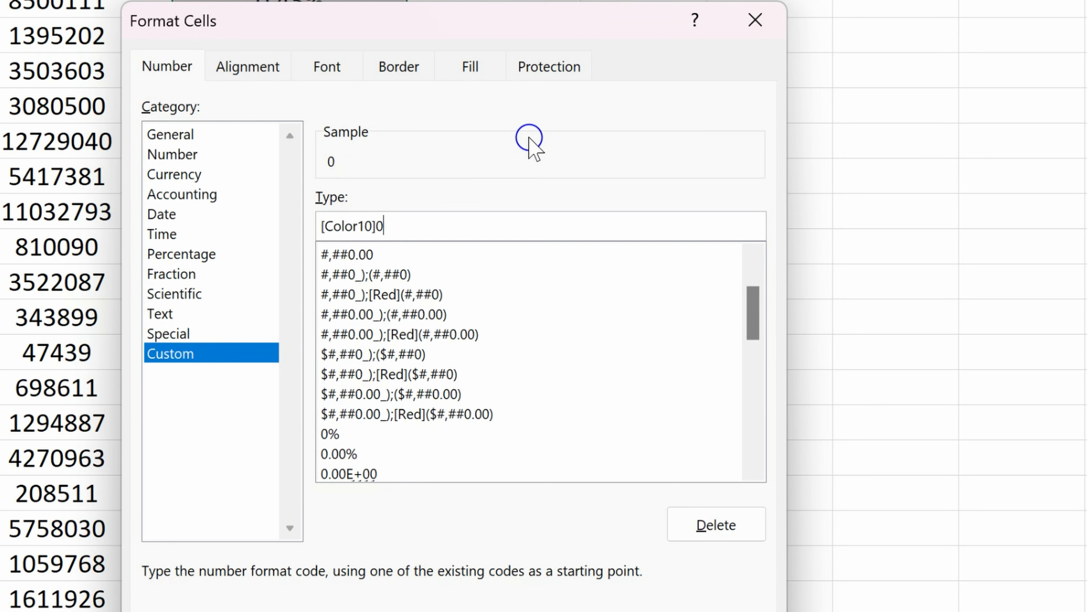
text(.0%)
- Append the smiling face emoji to the positive section of the custom format and close the emoji picker
key(super+period)
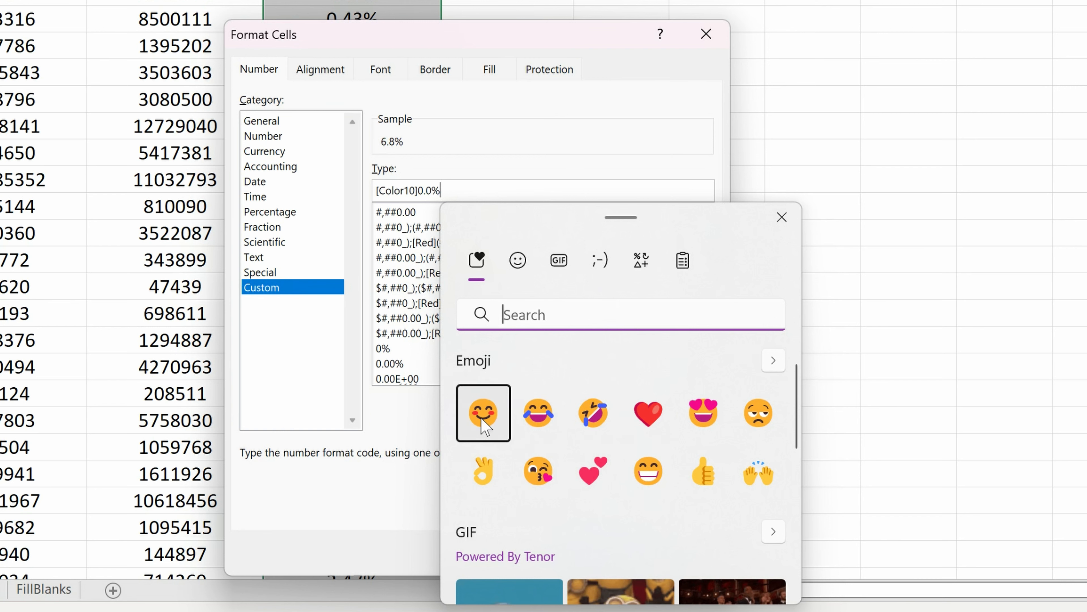
click(488, 425)
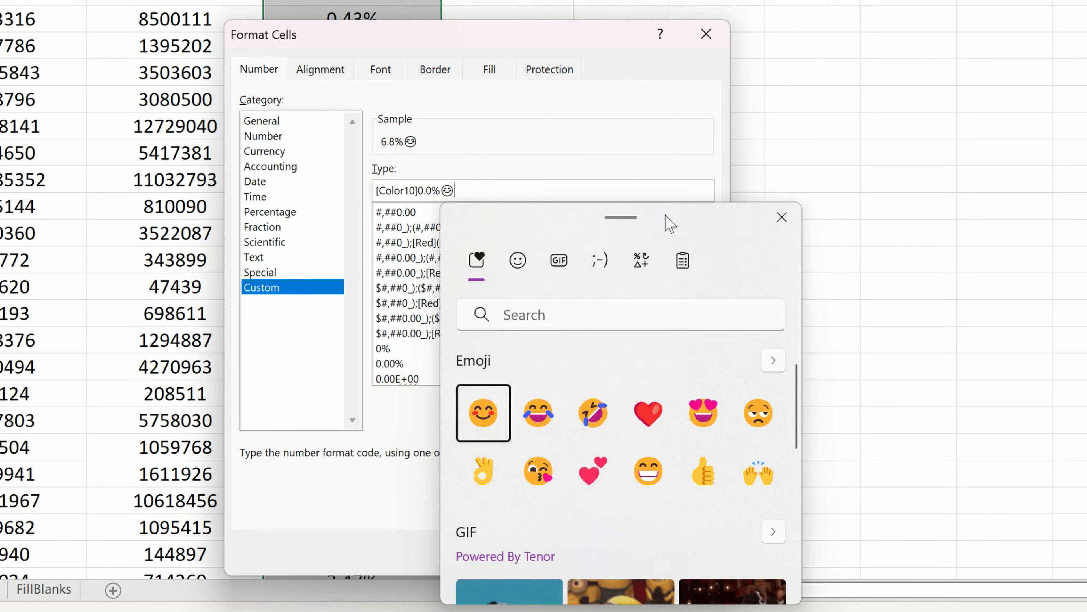
click(781, 217)
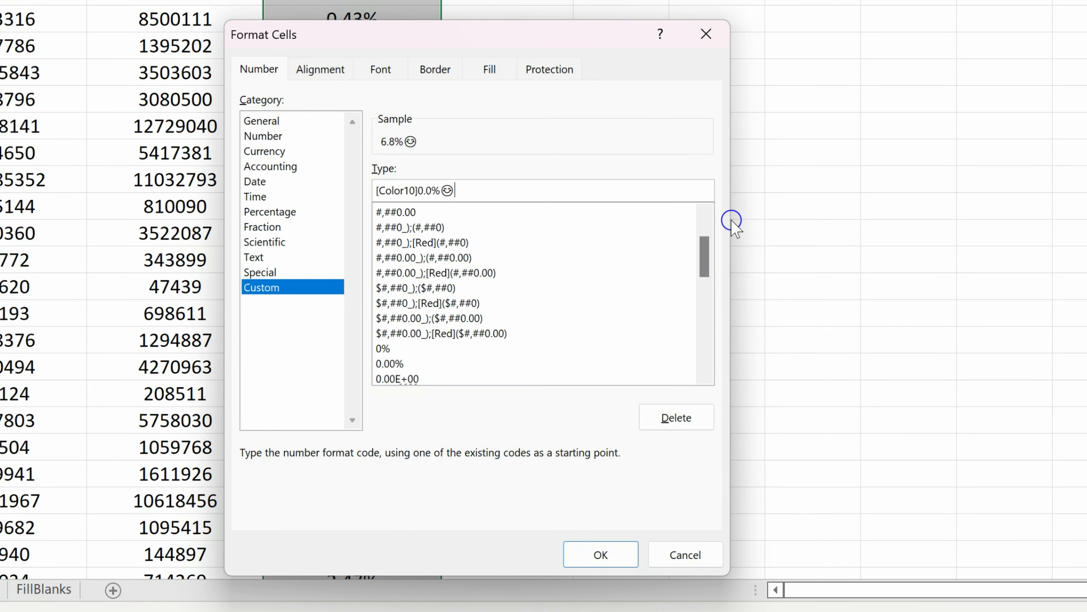
- Add the negative section ;[Color3]-0.0% to the custom format, followed by the sad, weary face emoji
text(;[)
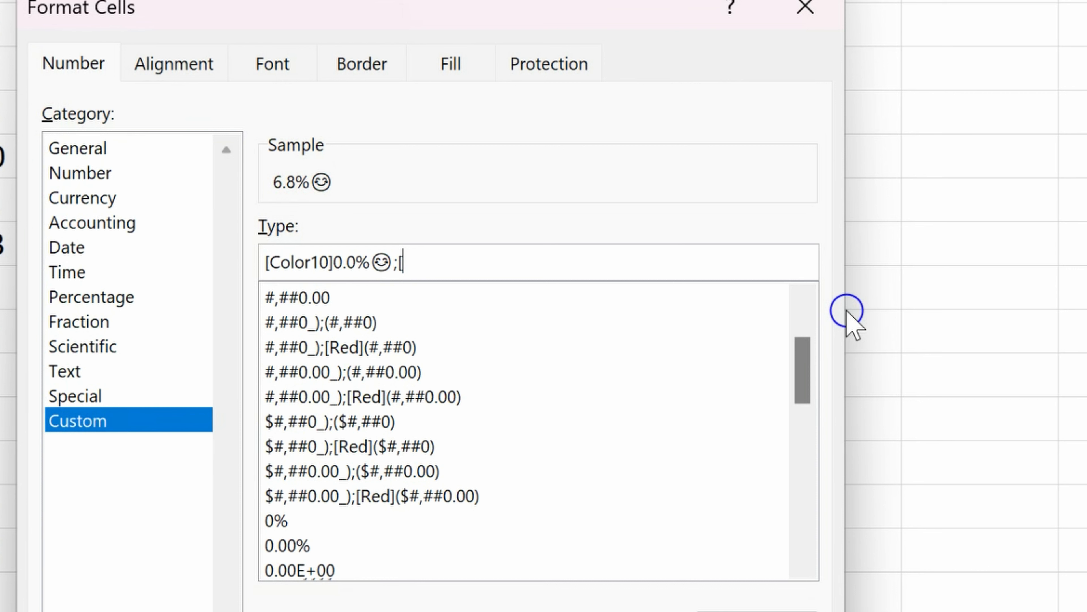
text(Color3]-0.0)
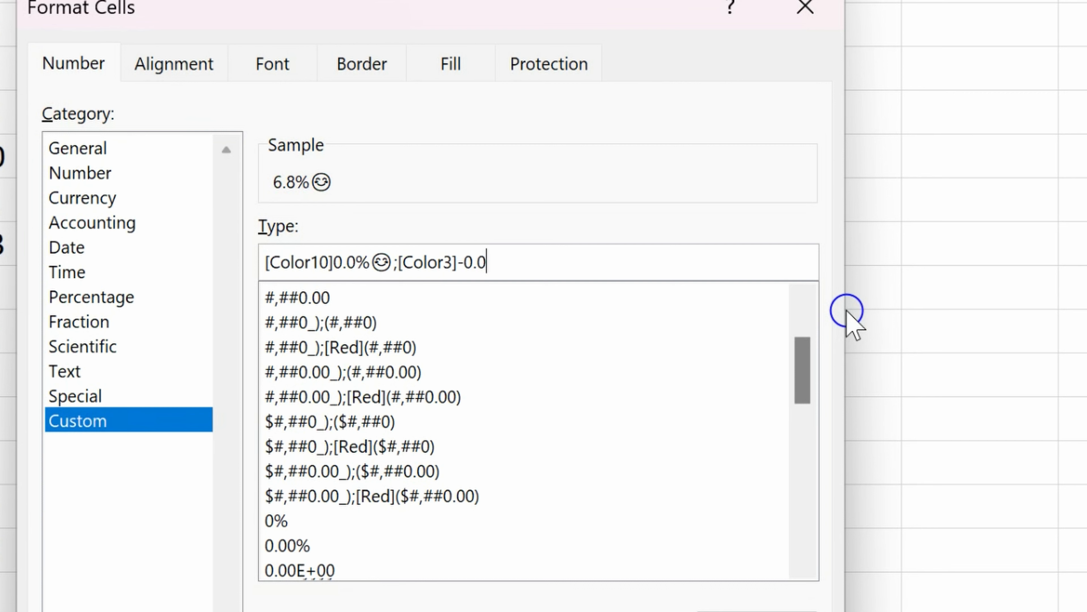
text(%)
key(super+period)
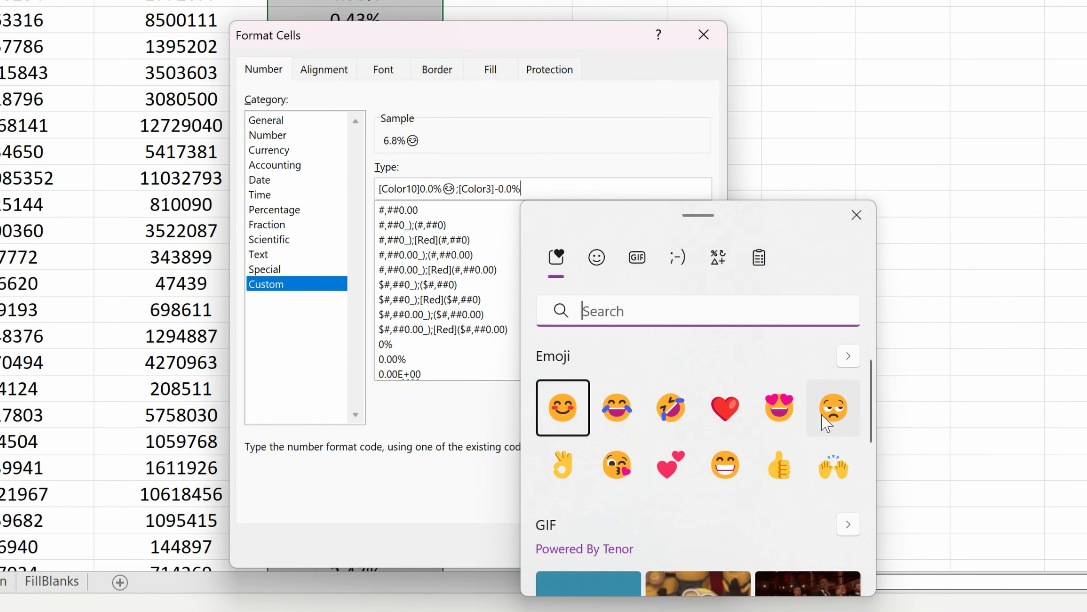
click(833, 409)
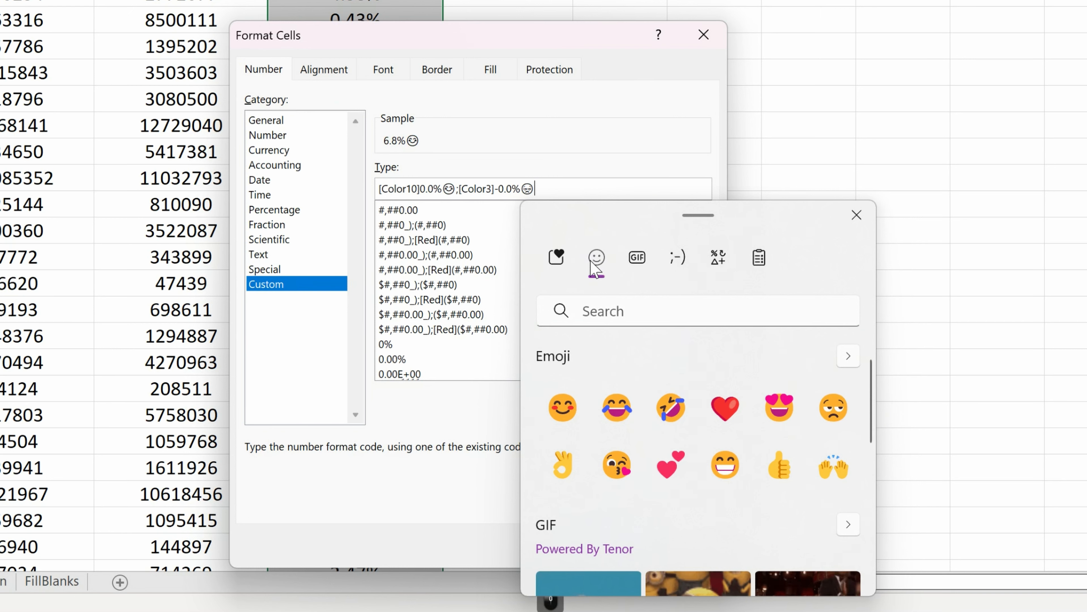
- Find the crying face emoji in the full emoji list and insert it at the end of the custom format code
click(598, 259)
scroll(662, 453, down, 5)
scroll(663, 458, up, 2)
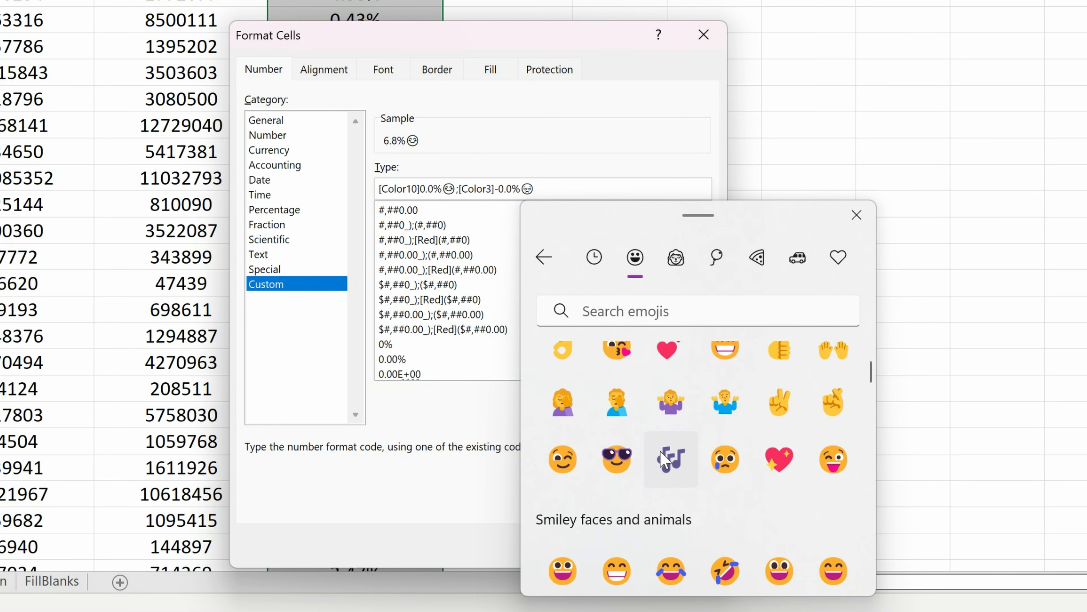
click(733, 467)
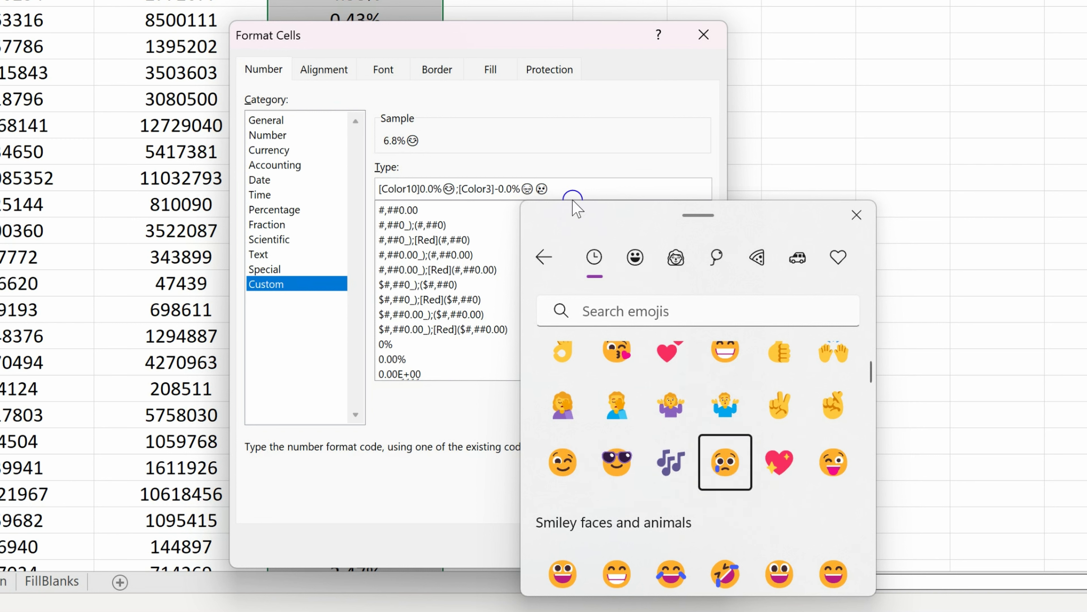
- Remove the weary face emoji from the negative section, keeping the crying face, and apply the custom format to the % Change values
scroll(600, 342, up, 3)
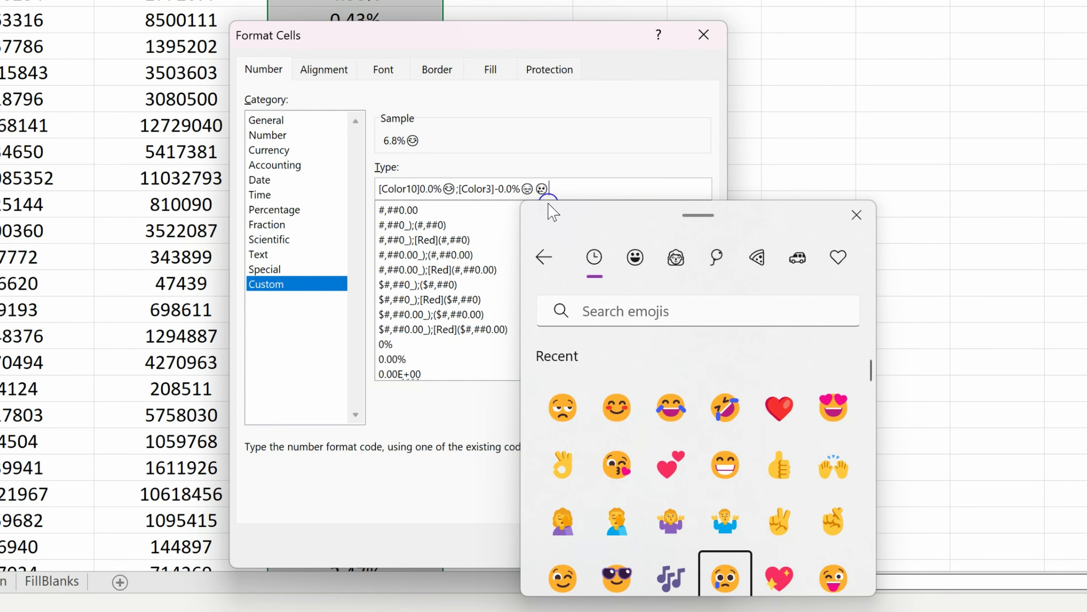
click(536, 192)
click(542, 189)
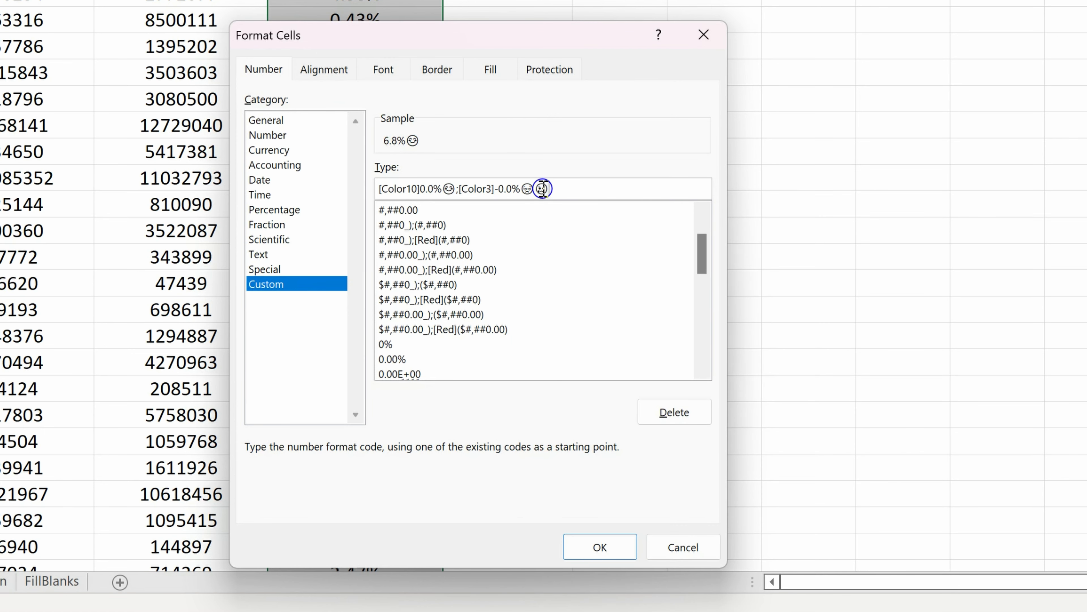
click(536, 188)
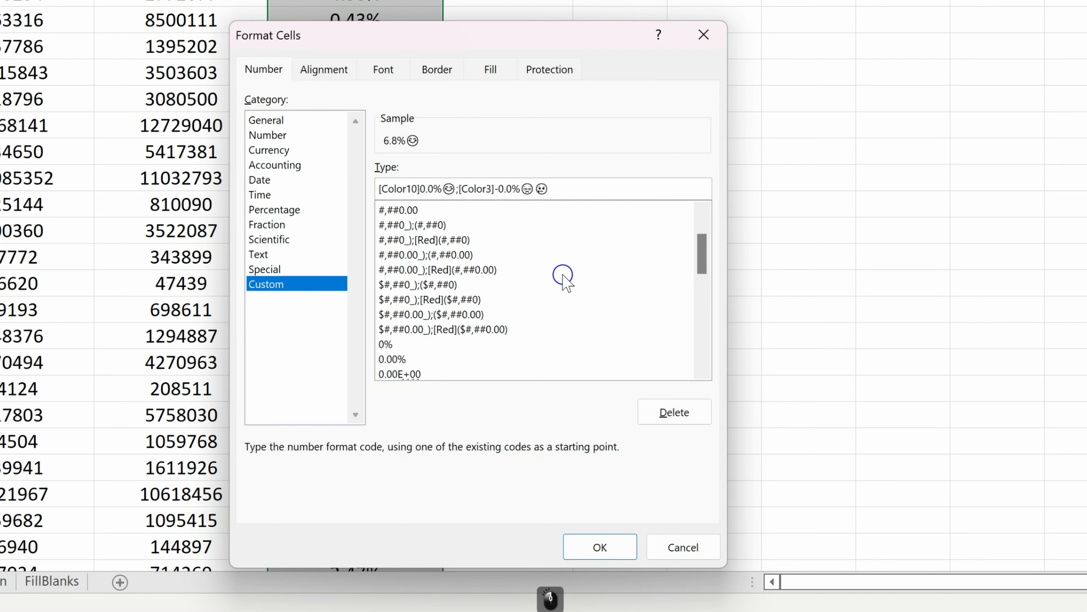
key(BackSpace)
click(556, 188)
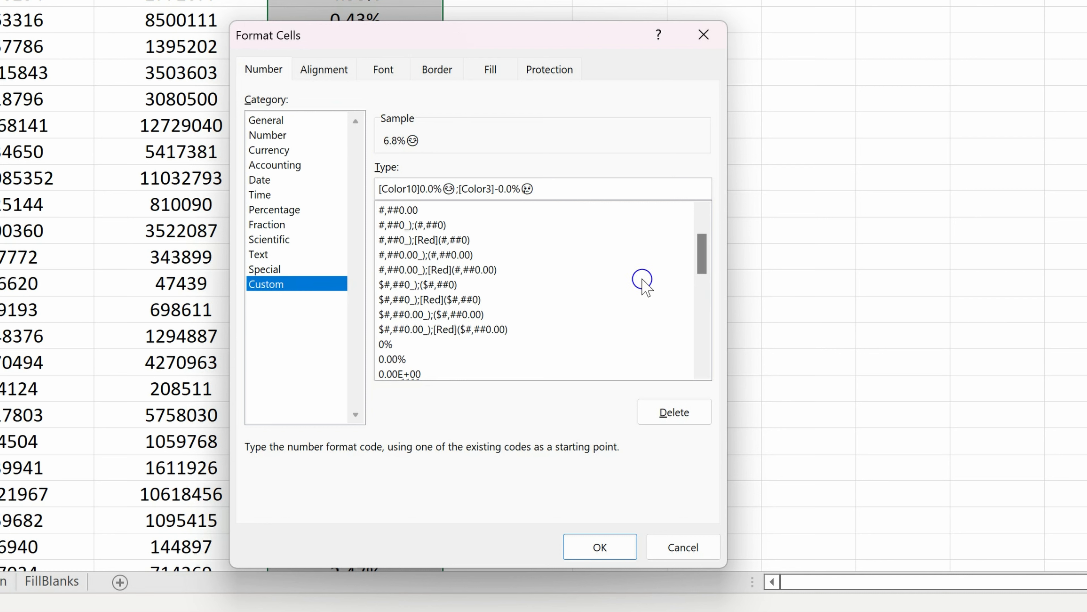
click(600, 547)
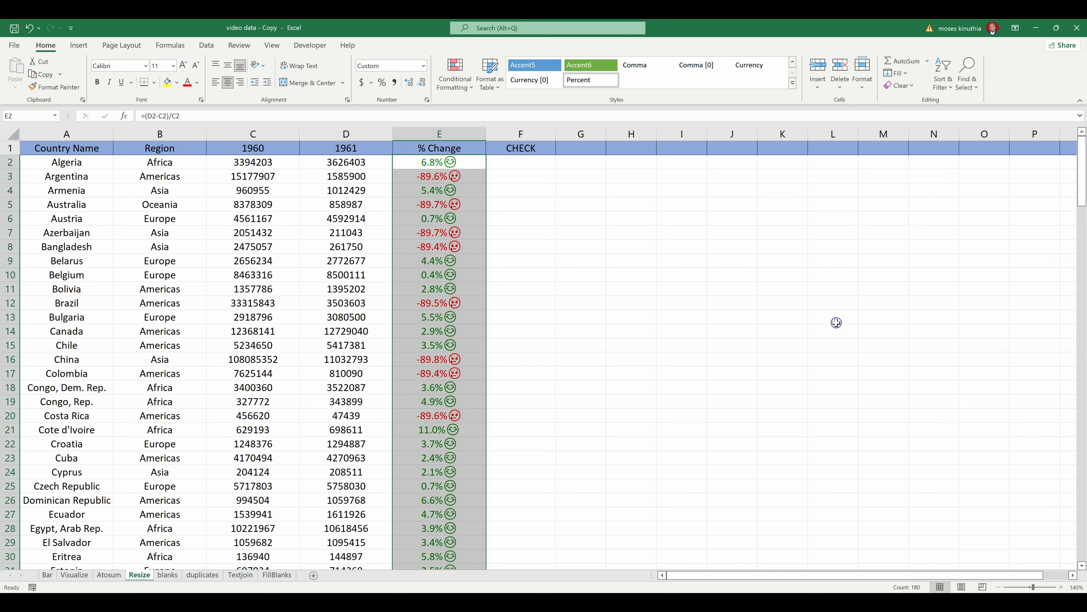
click(410, 269)
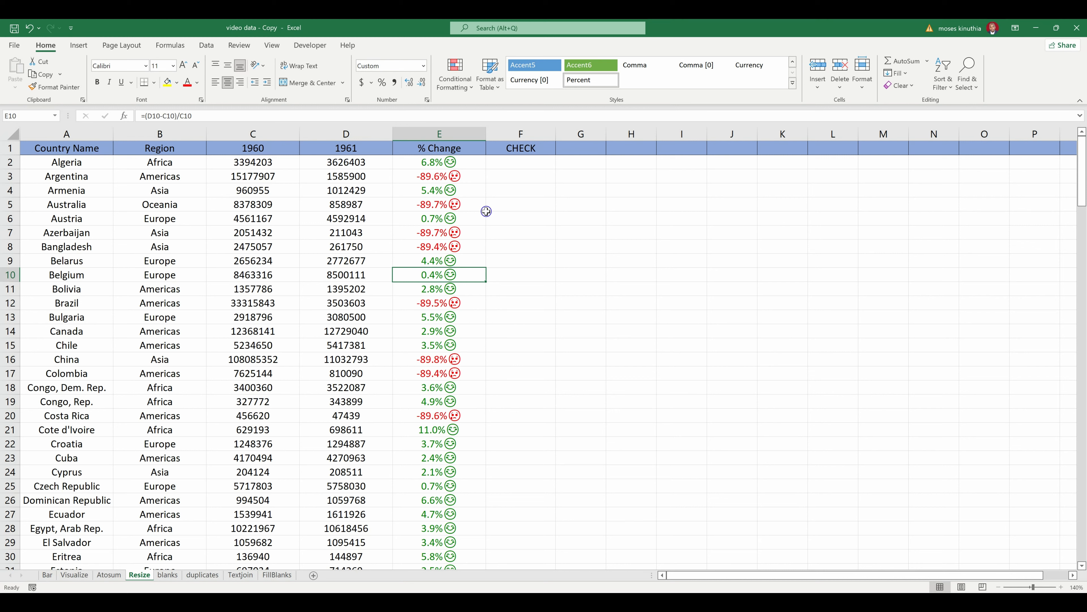
click(507, 168)
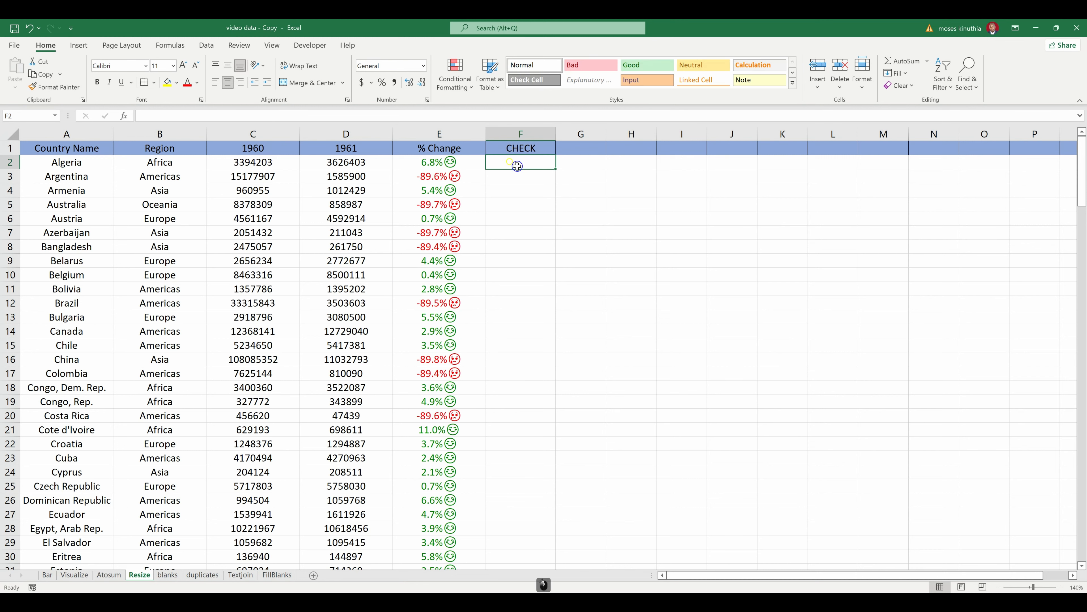
click(509, 180)
drag(511, 193, 518, 484)
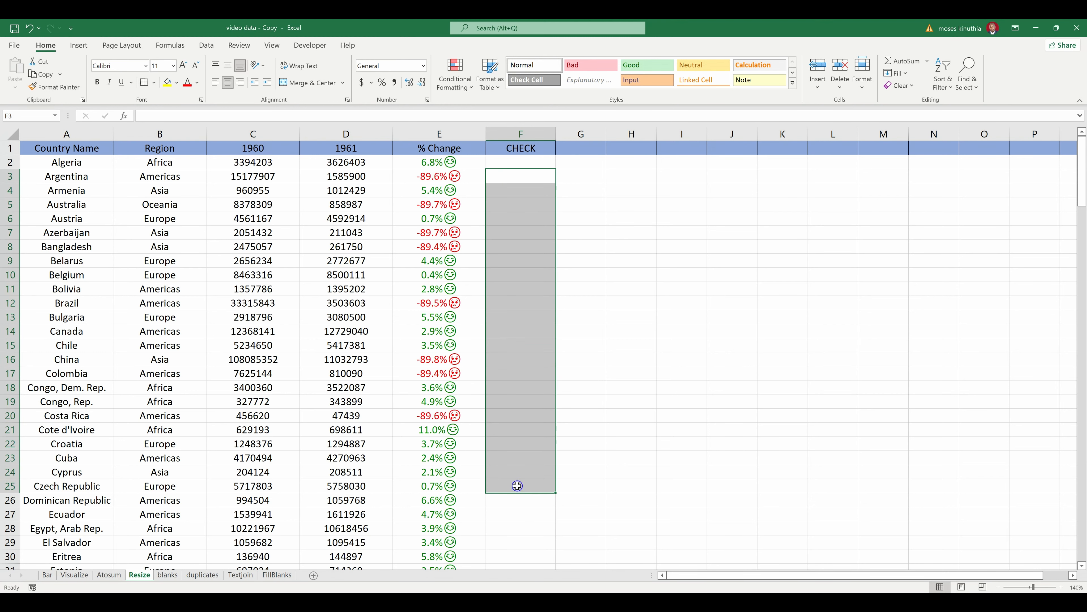
drag(520, 155, 522, 548)
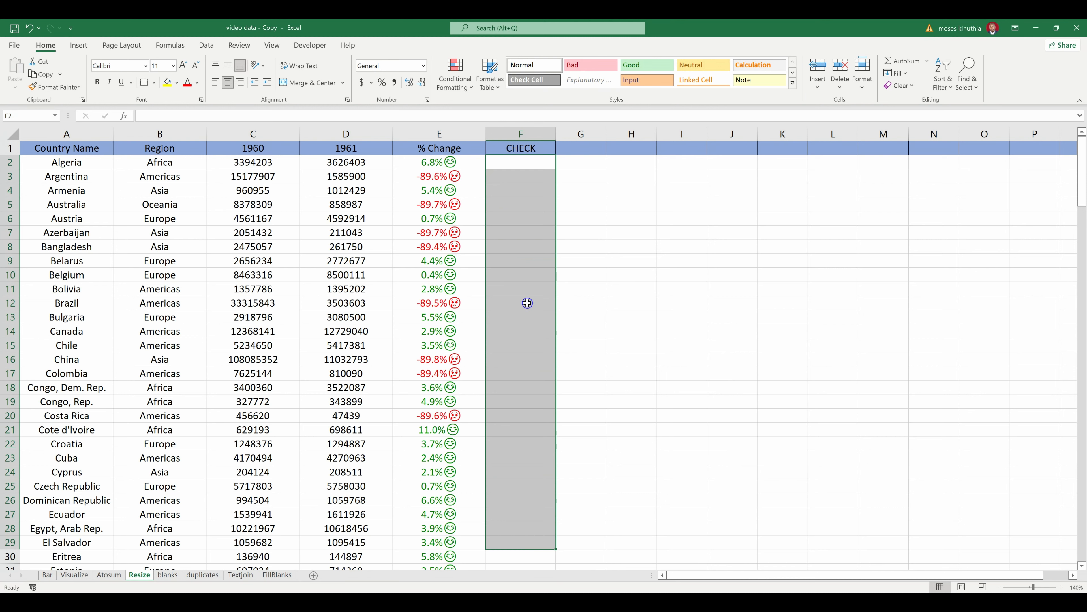
click(510, 167)
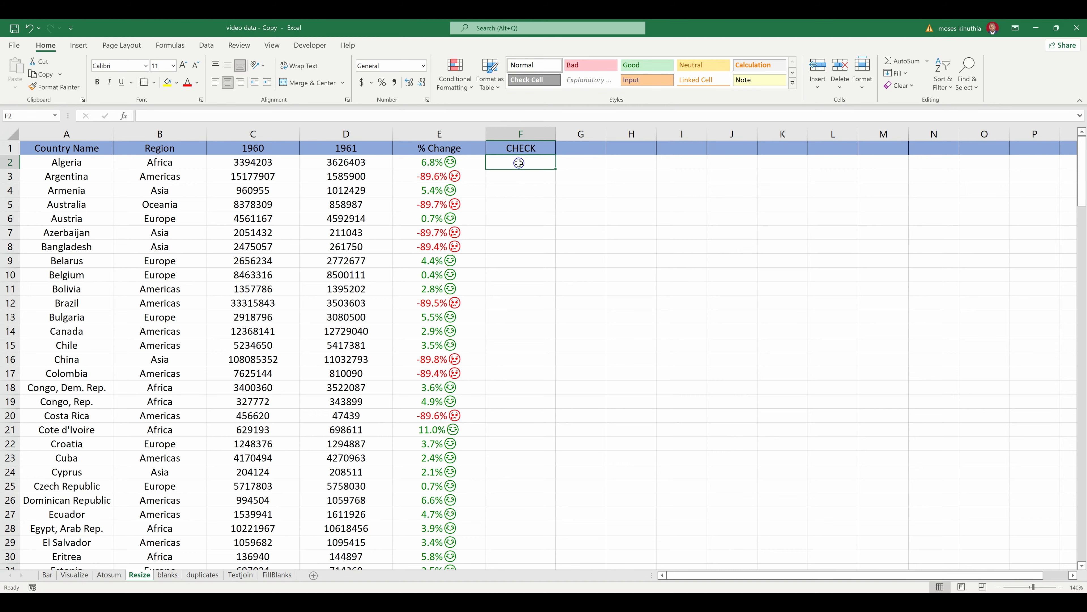
- Start a new conditional formatting rule for the CHECK column with the Icon Sets style of uncircled cross, exclamation mark and check mark
click(523, 148)
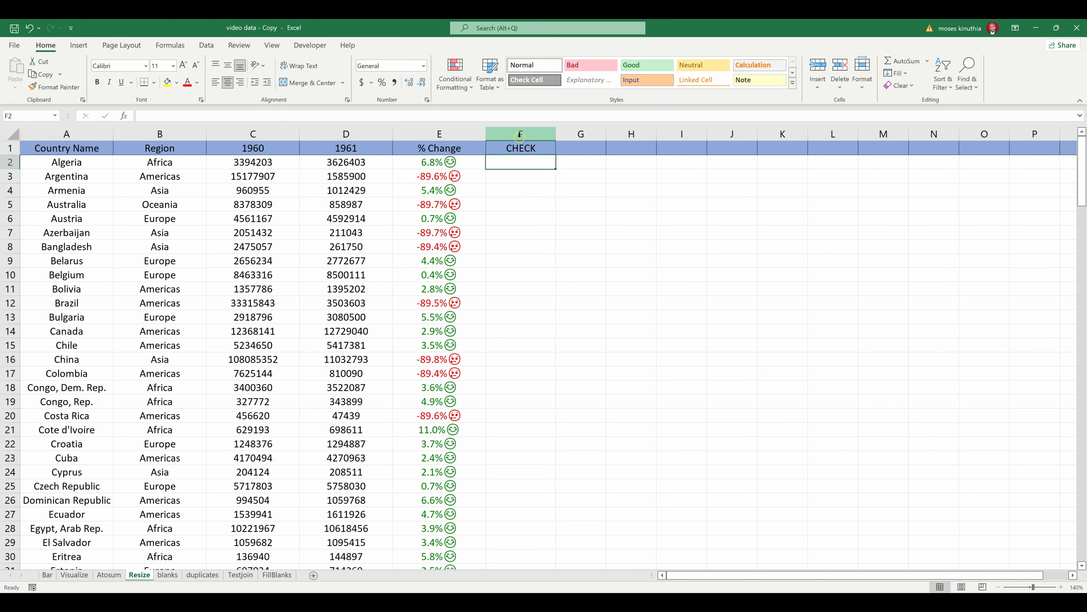
key(ctrl+shift+Down)
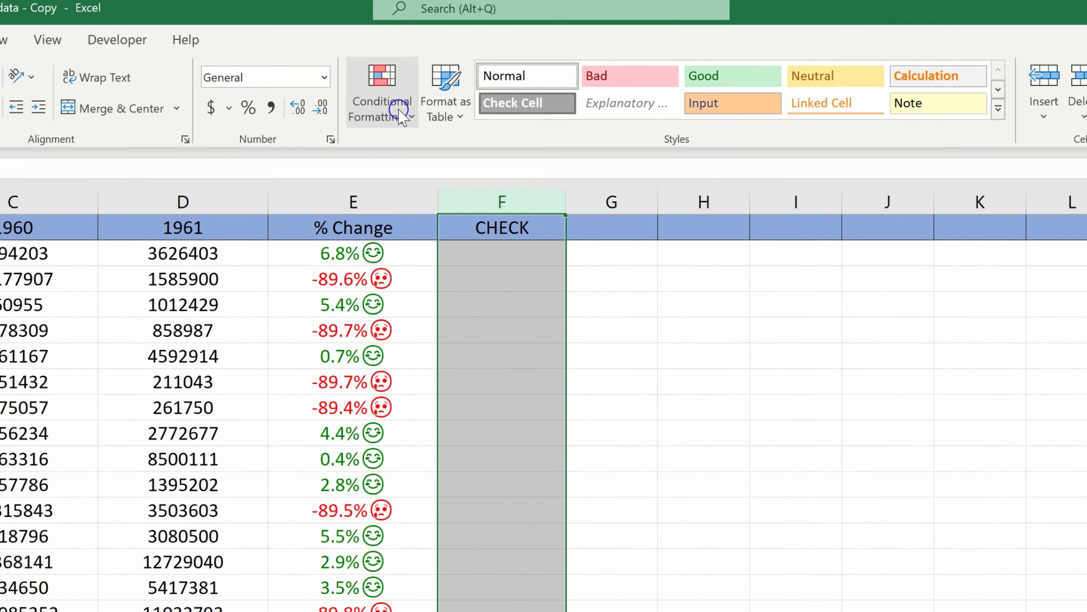
click(399, 111)
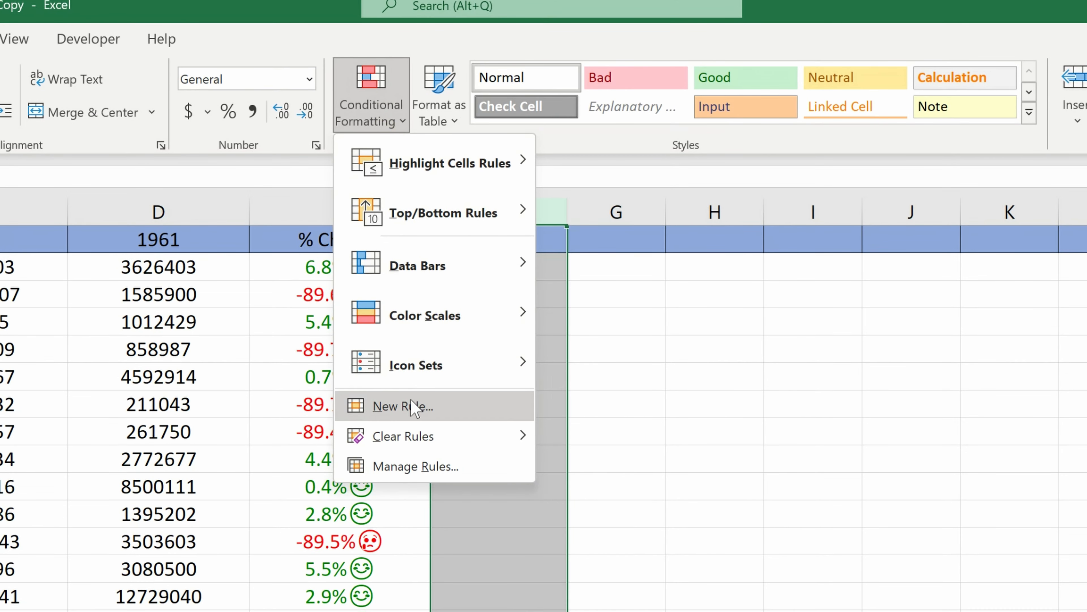
click(414, 406)
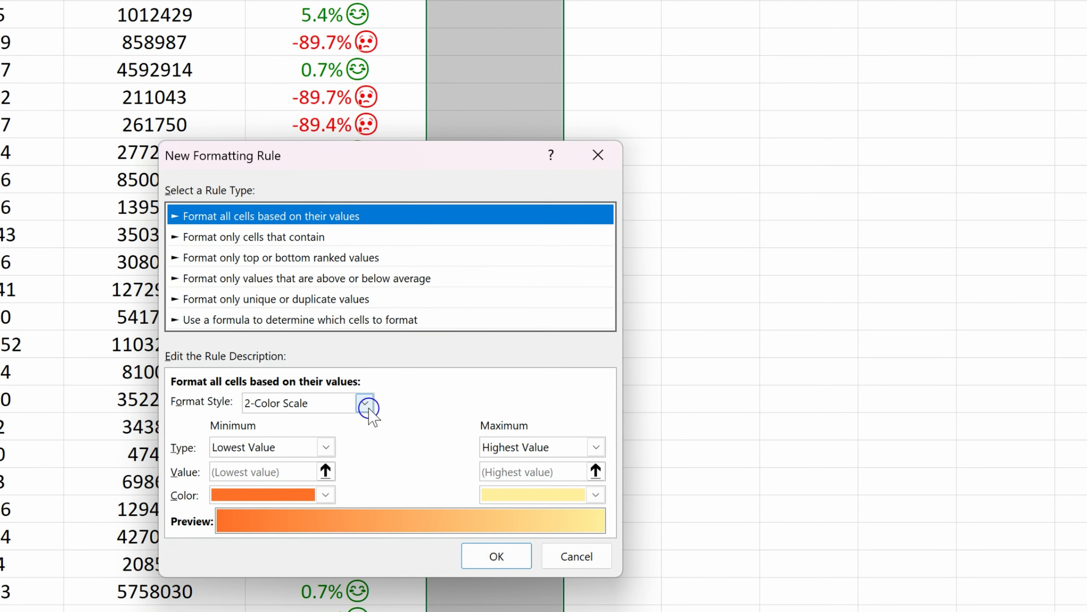
click(365, 405)
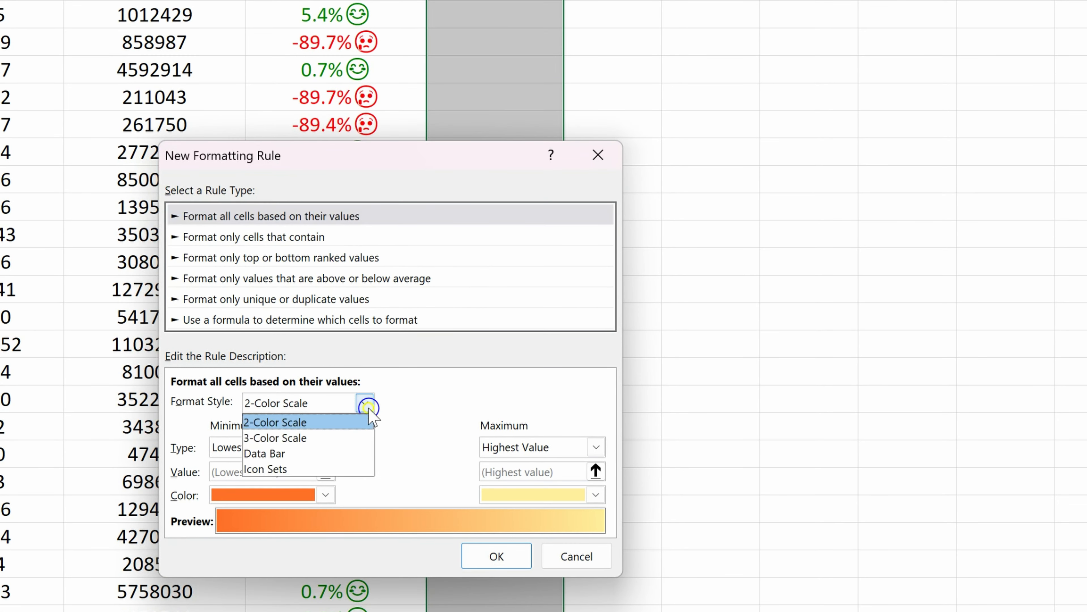
click(294, 470)
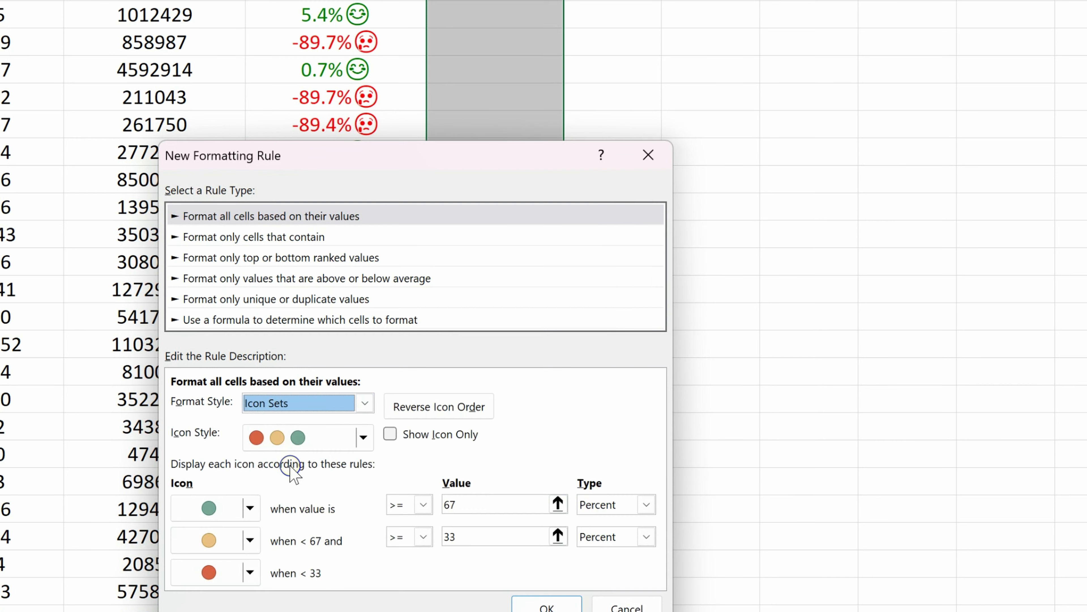
click(364, 438)
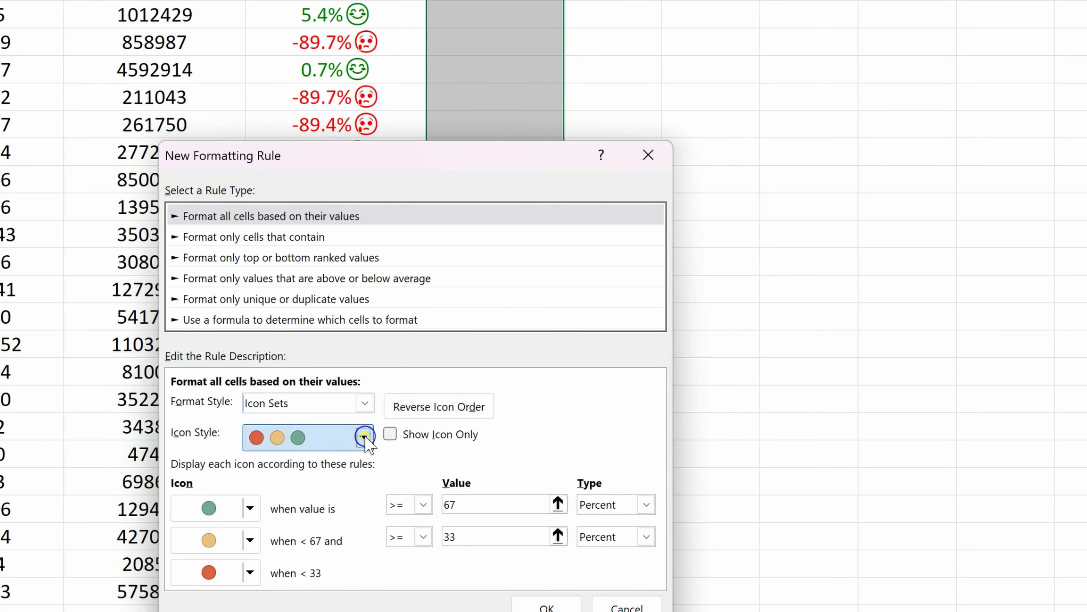
scroll(317, 532, down, 1)
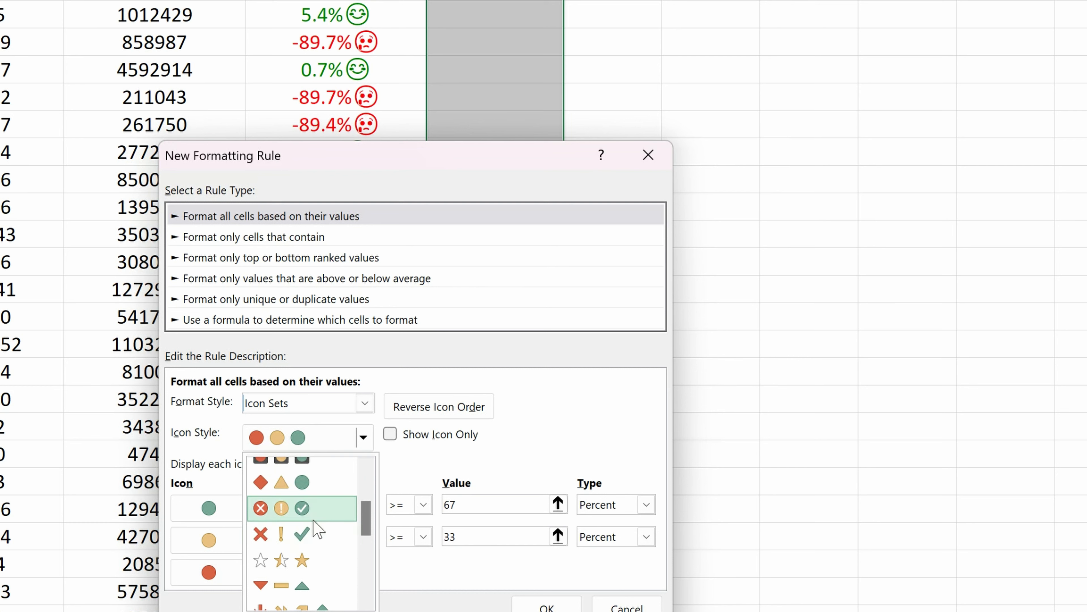
click(326, 543)
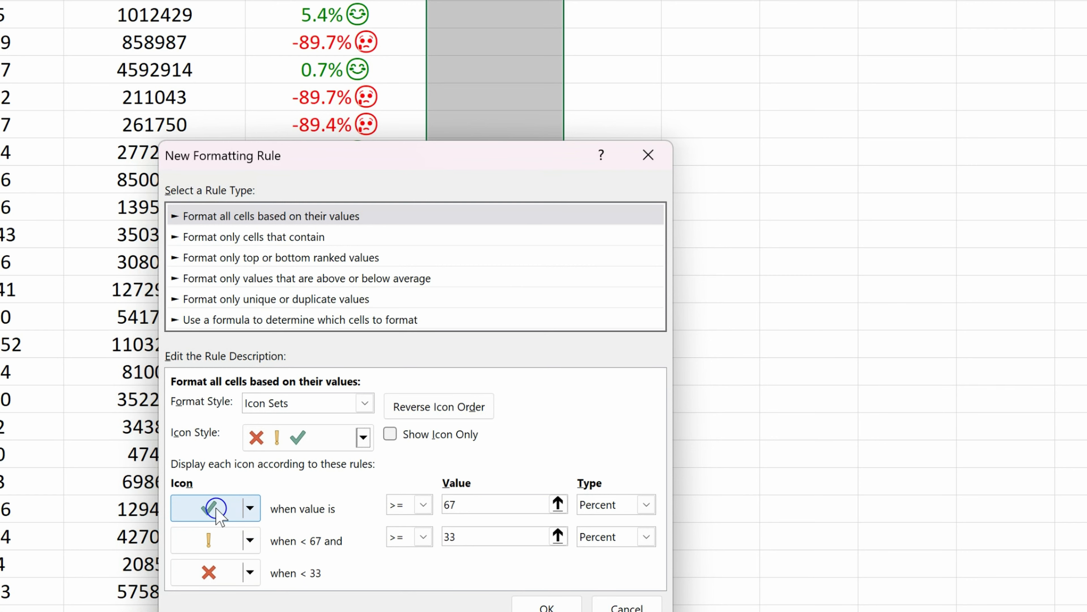
- Set the rule's second icon to the red cross and the third to No Cell Icon, and show icons only
click(249, 540)
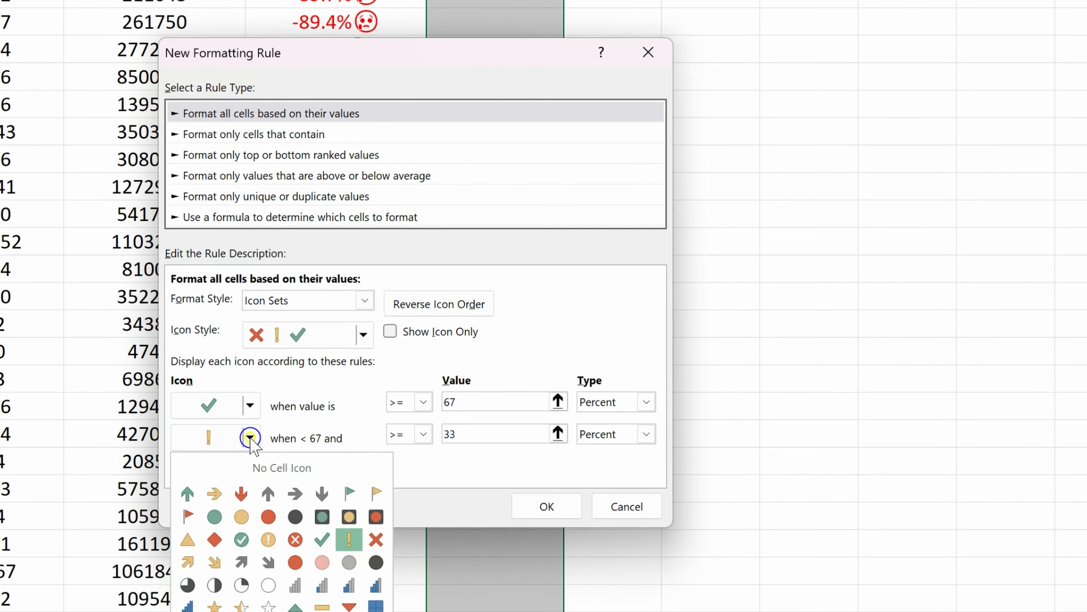
click(376, 511)
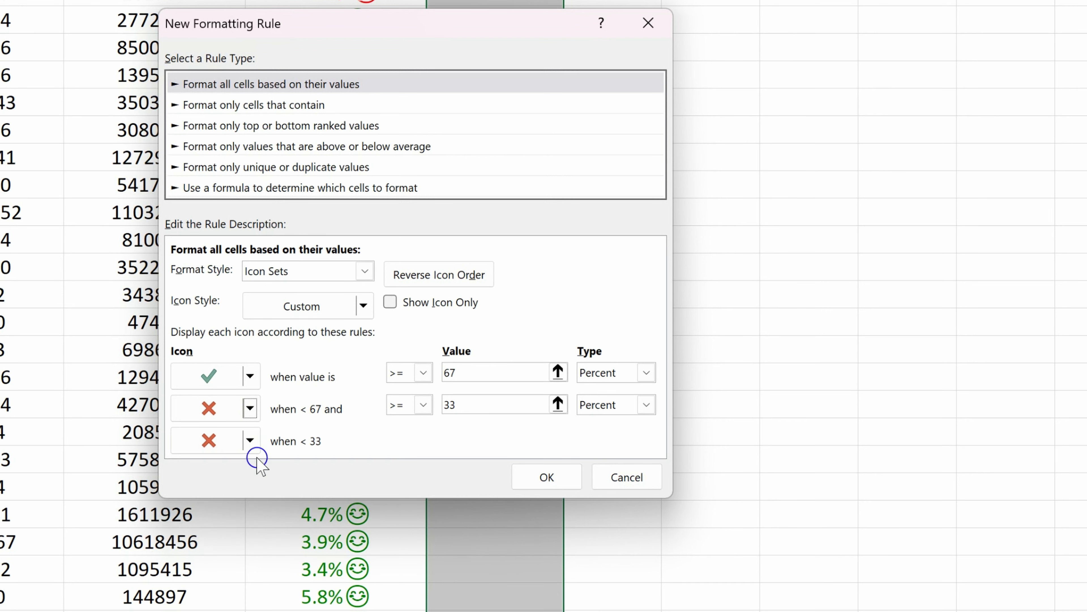
click(249, 439)
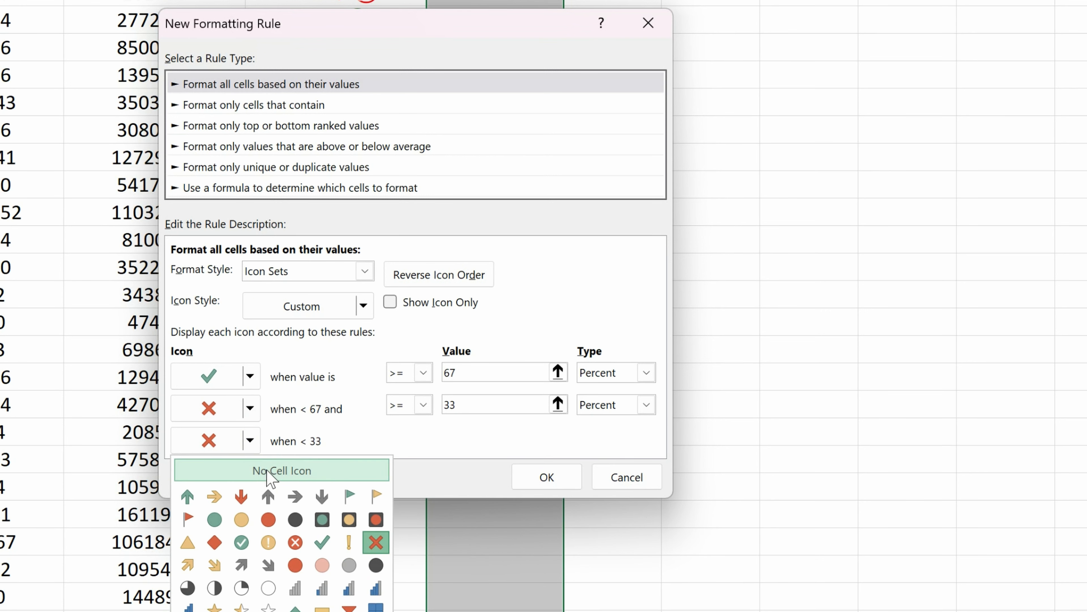
click(309, 470)
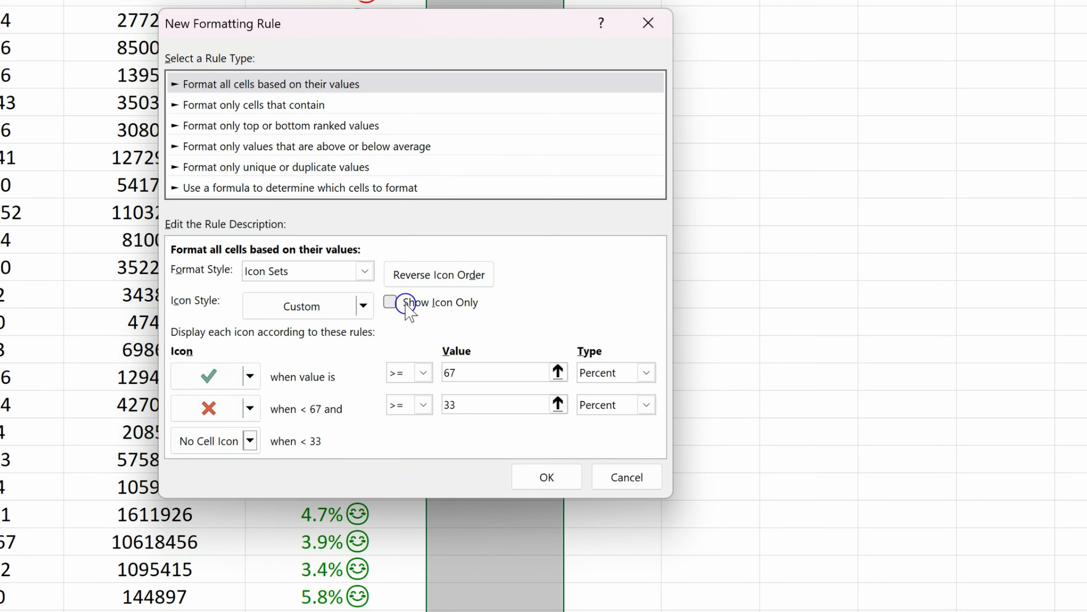
click(390, 303)
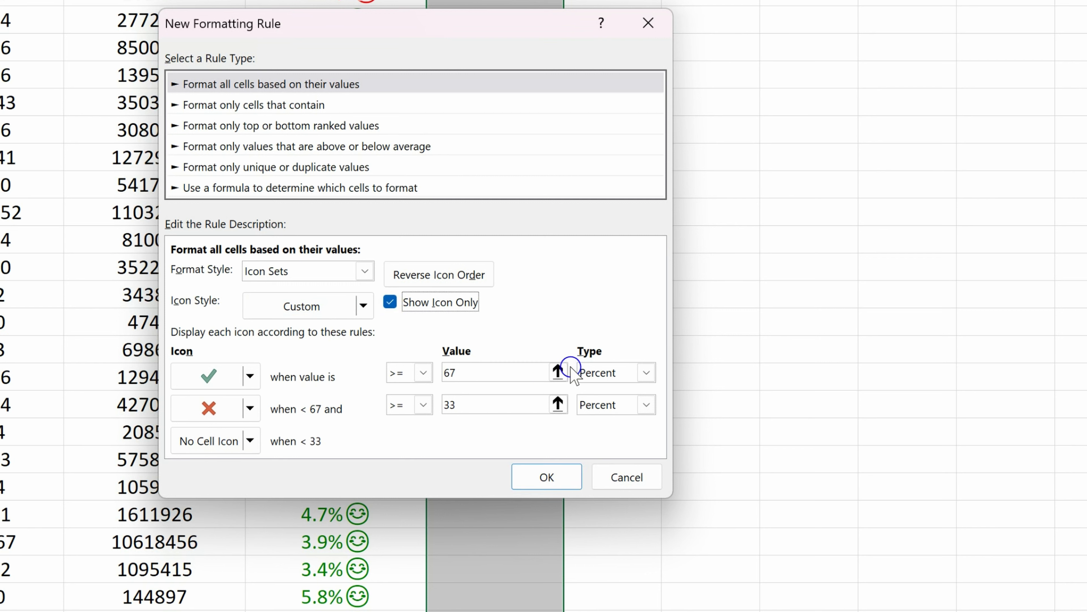
- Set both icon threshold types to Number and the check mark's threshold value to 1
click(645, 371)
click(625, 388)
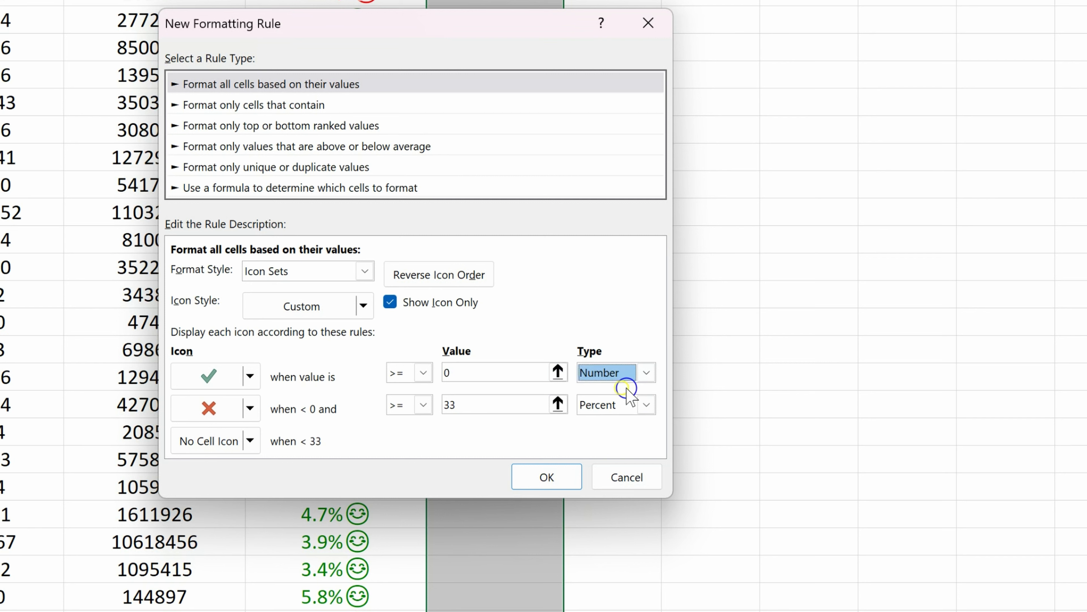
click(646, 405)
click(616, 423)
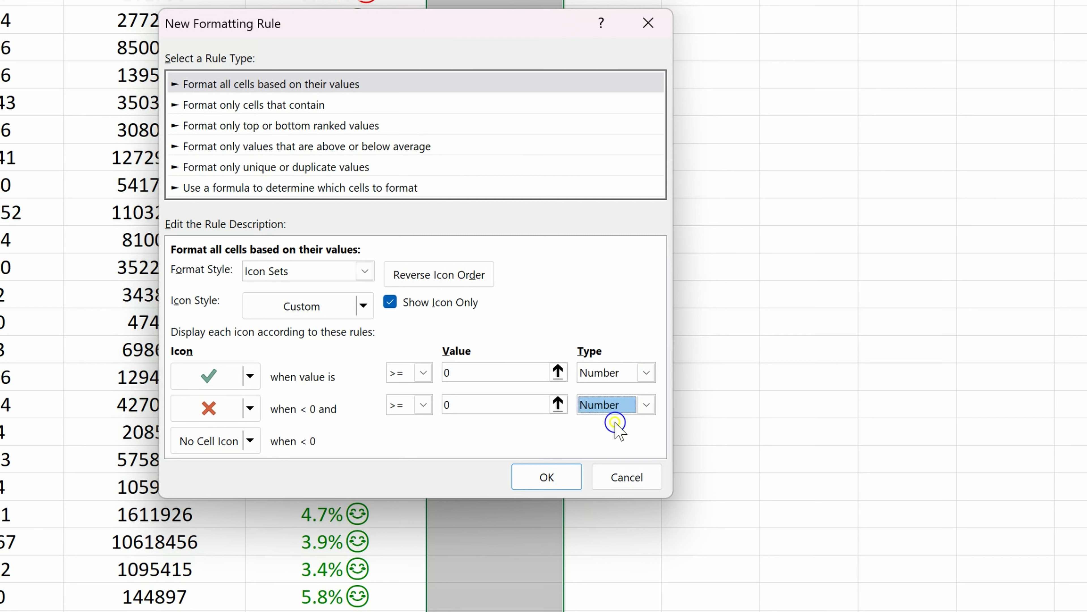
click(490, 372)
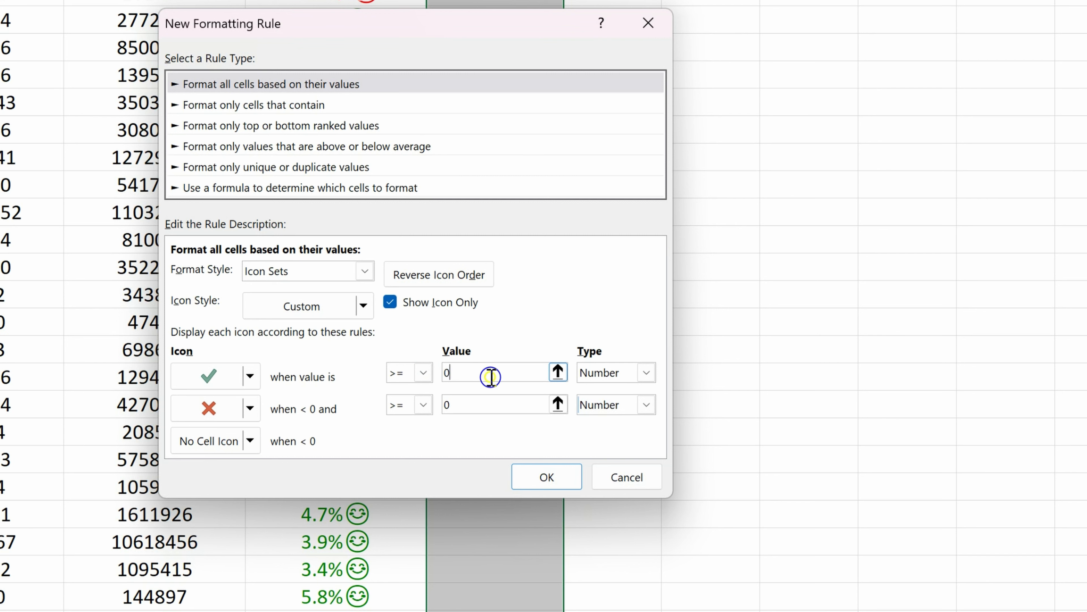
key(BackSpace)
text(1)
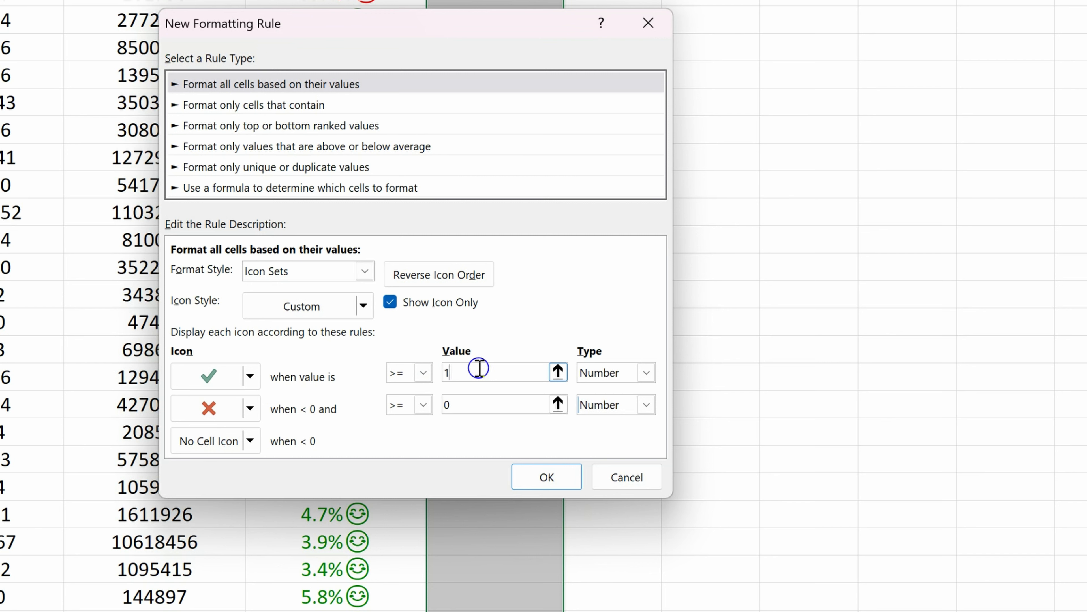
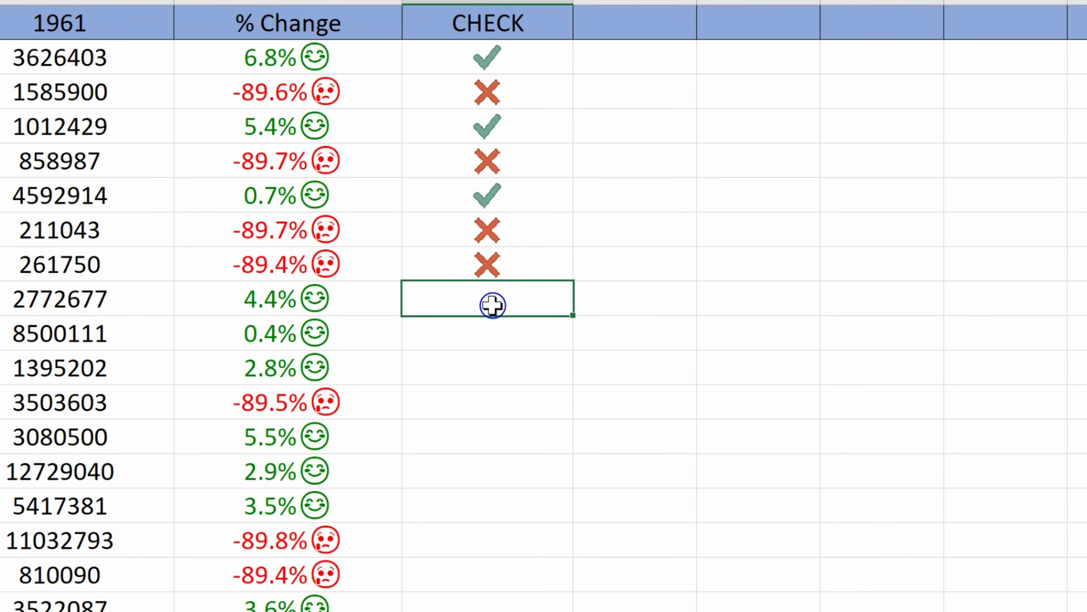
drag(457, 57, 474, 274)
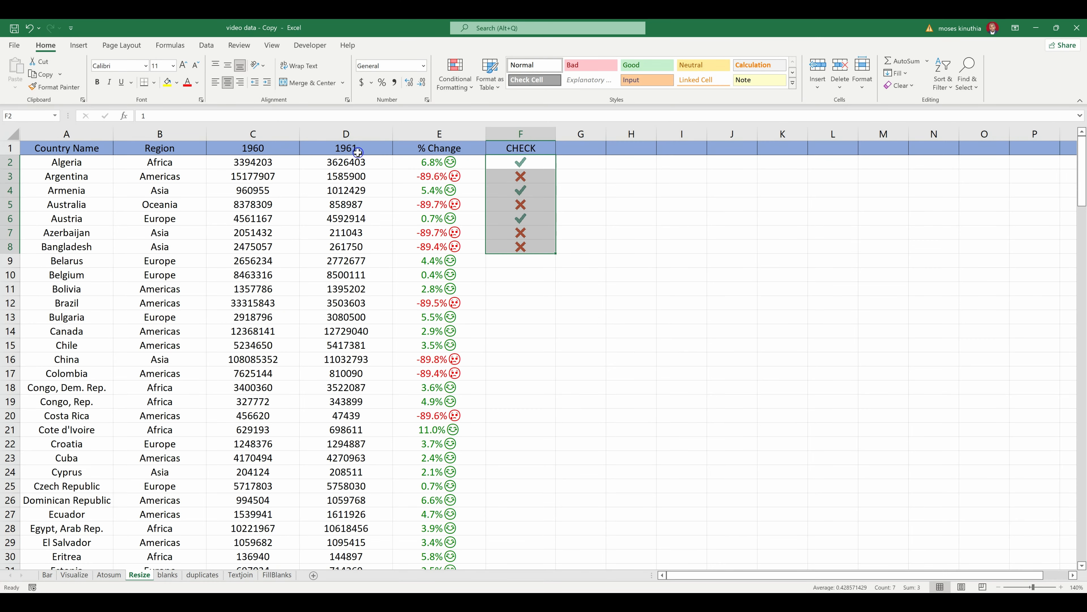
drag(340, 164, 334, 342)
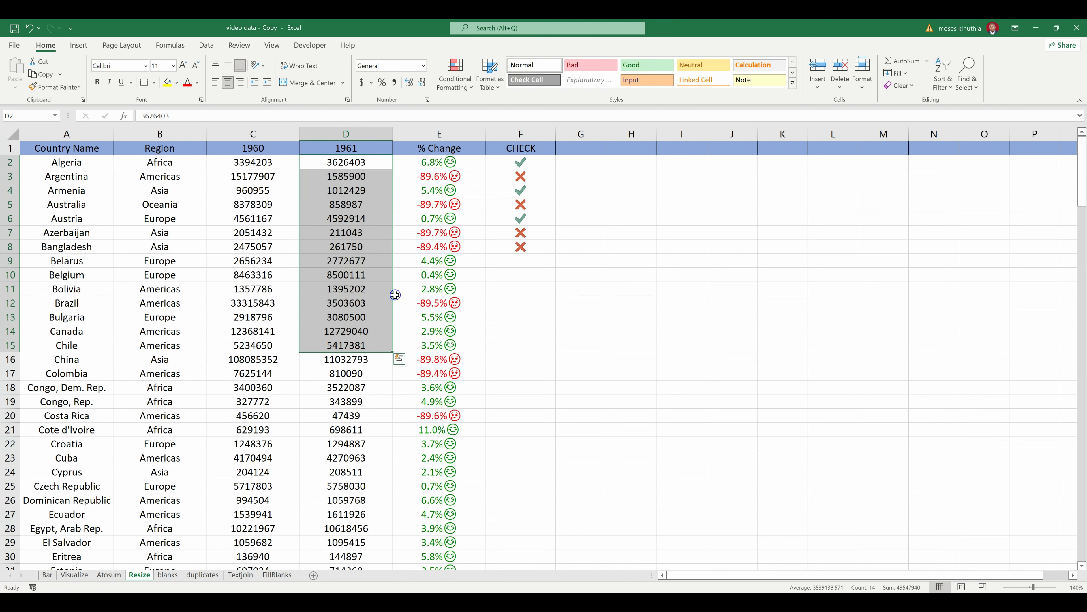
click(532, 276)
- Clear the sample entries from F2:F8 in the CHECK column
drag(507, 164, 517, 246)
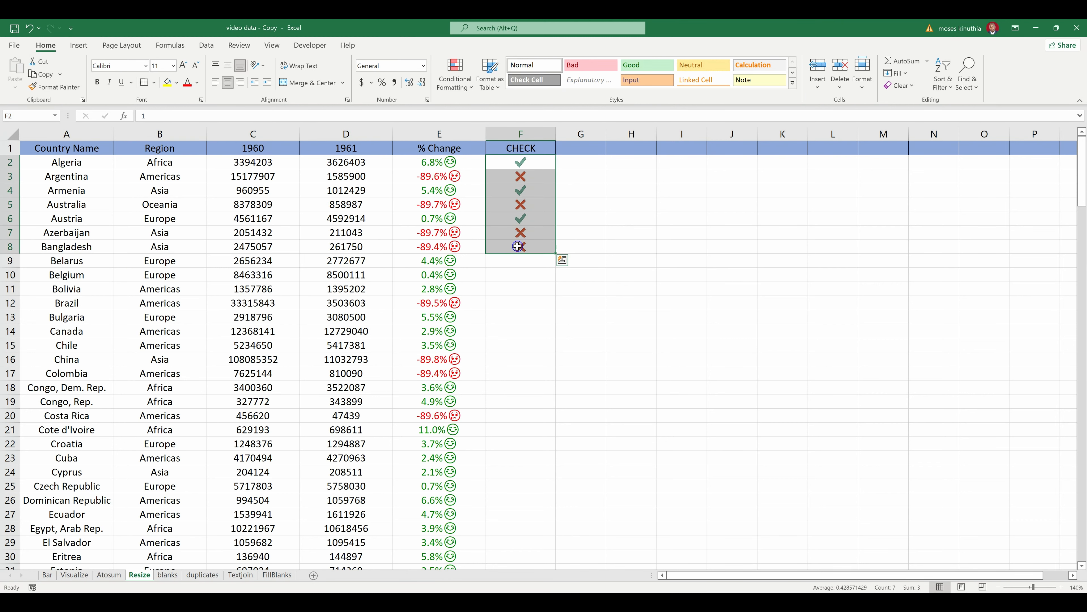
key(Delete)
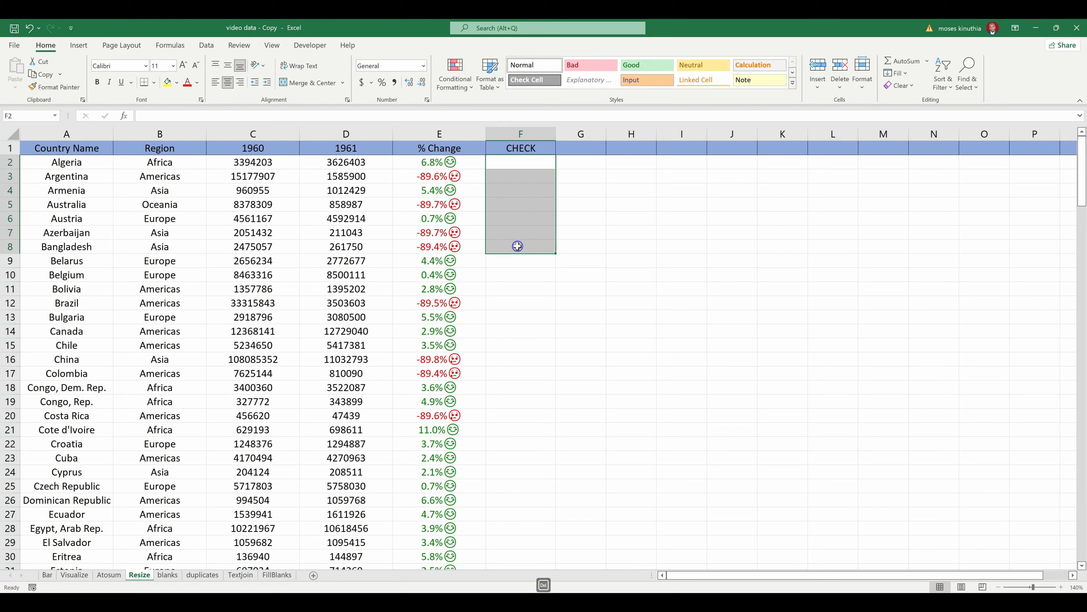
click(521, 303)
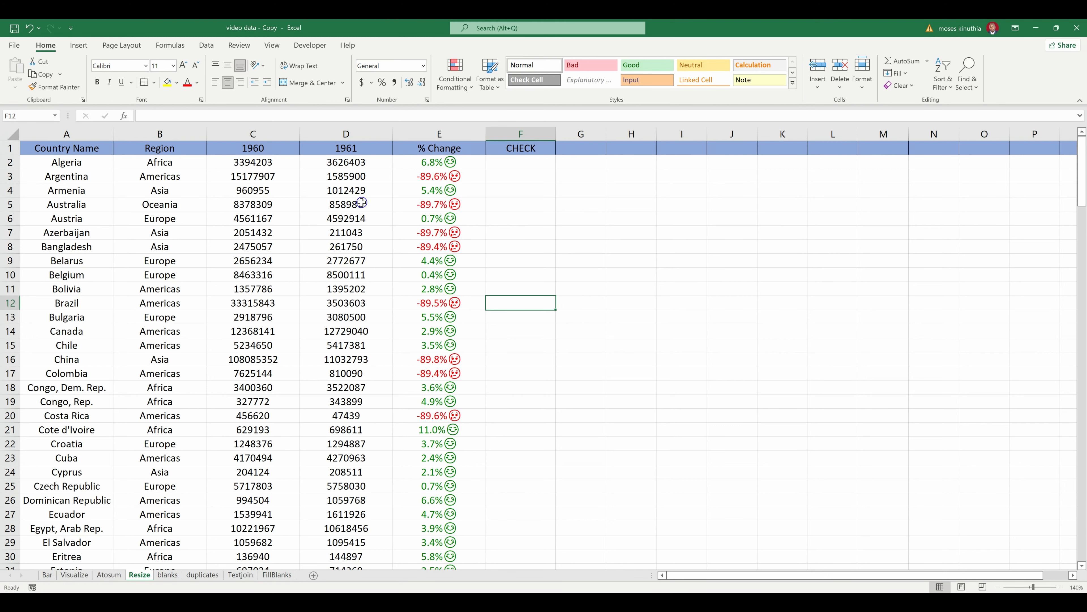
click(340, 164)
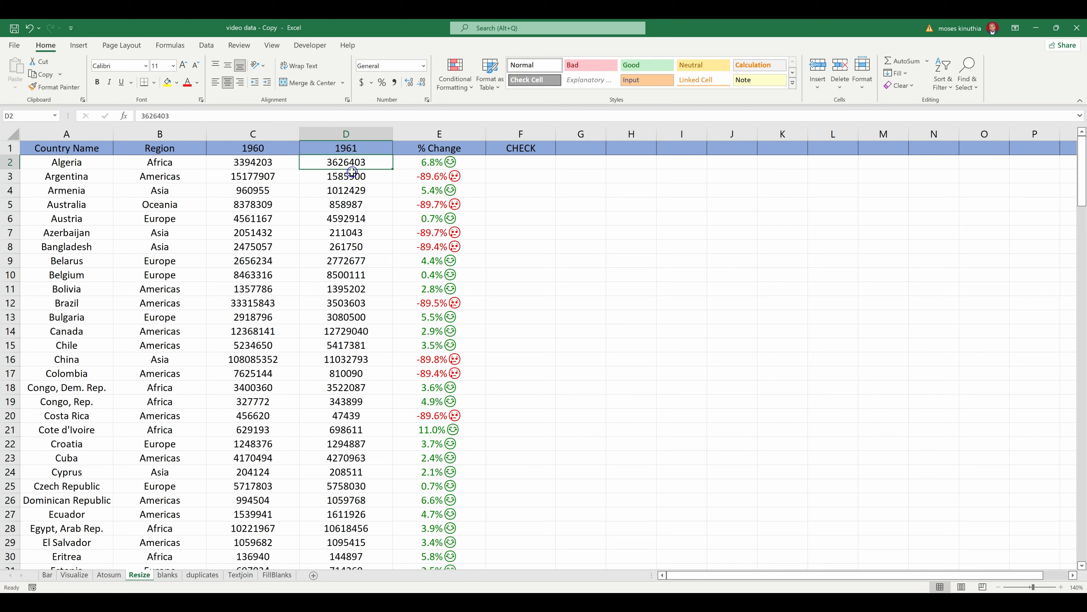
click(514, 164)
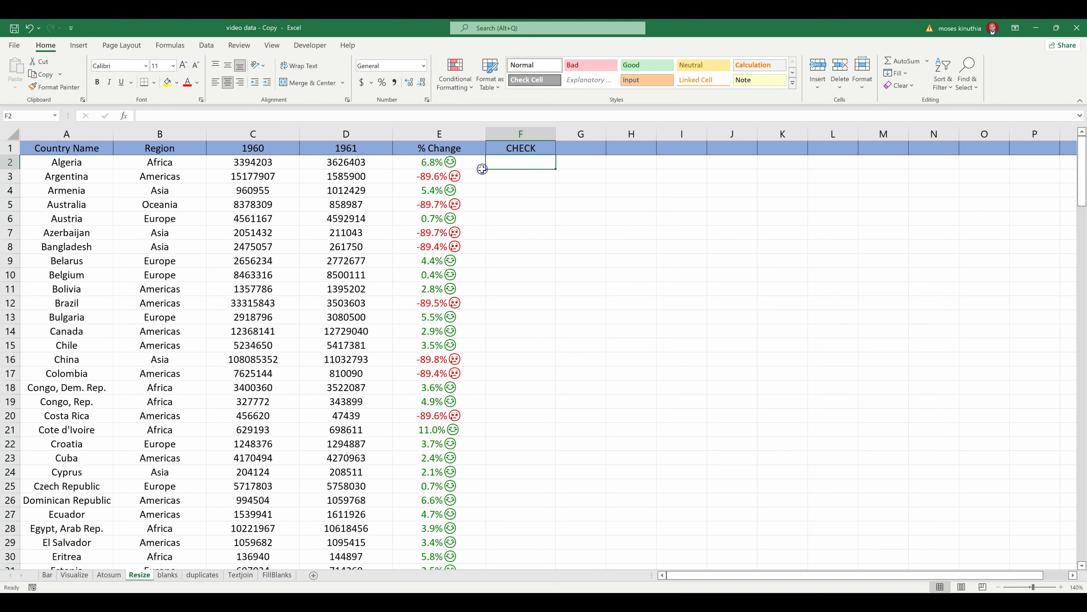
click(435, 161)
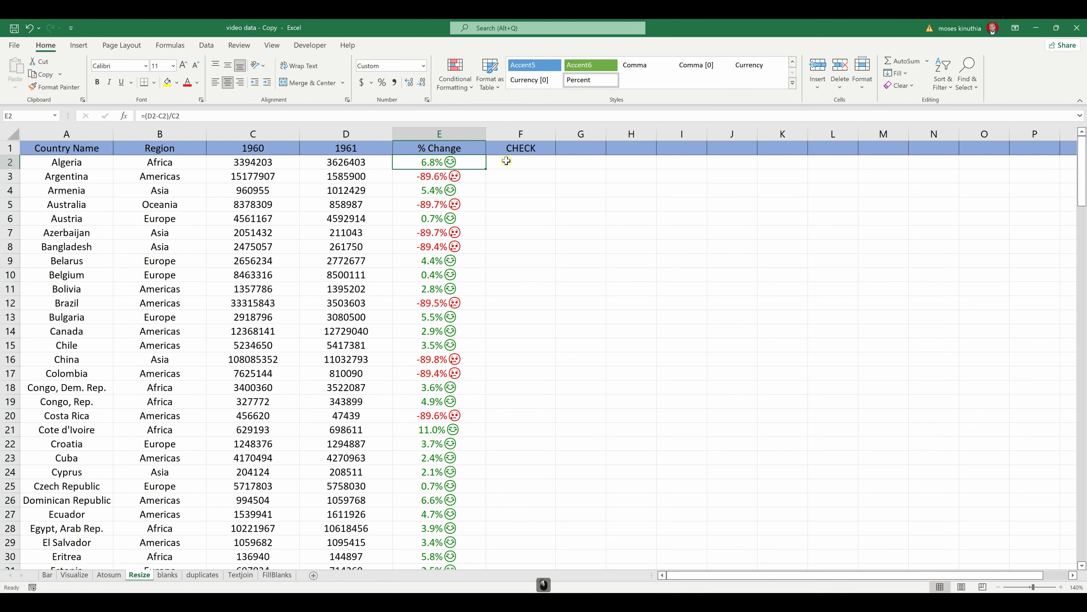
click(506, 161)
click(525, 147)
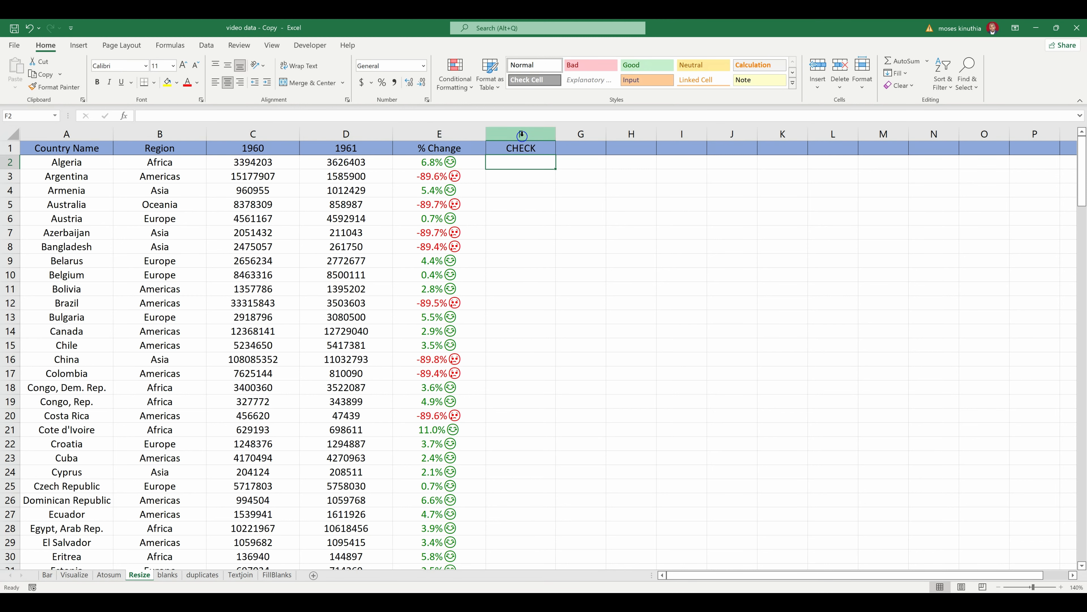
click(516, 173)
click(516, 164)
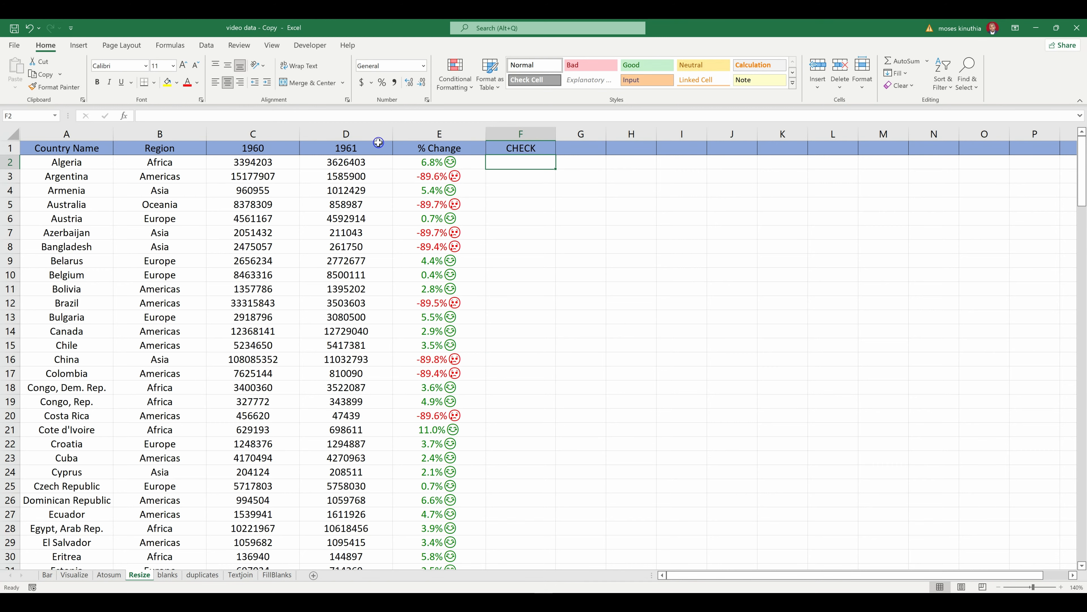
- Start a new formula-based conditional formatting rule for the whole 1961 column with the formula =f2=1
click(346, 134)
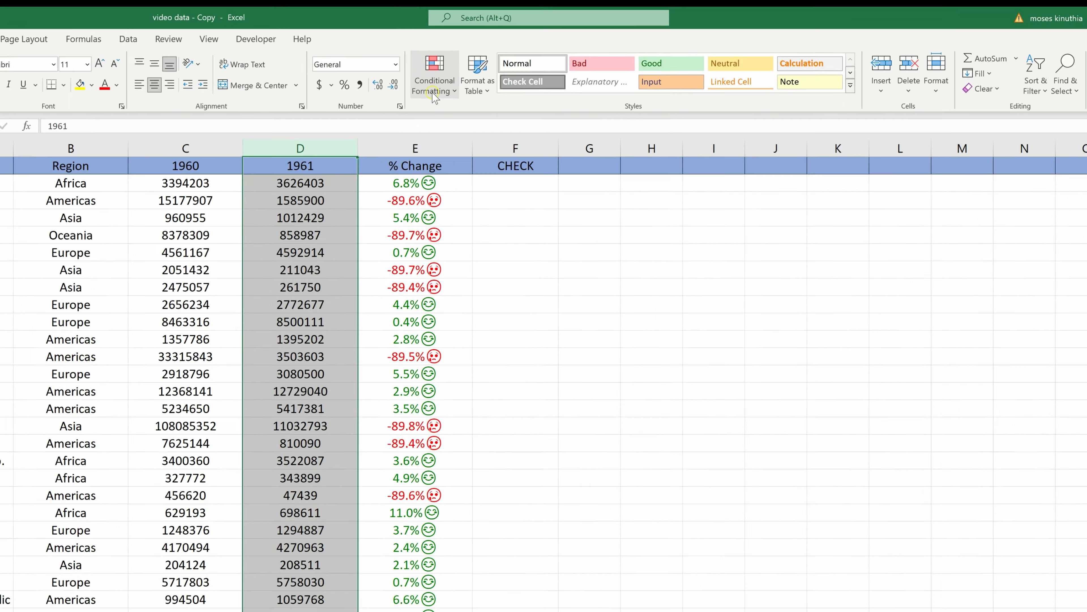
click(454, 76)
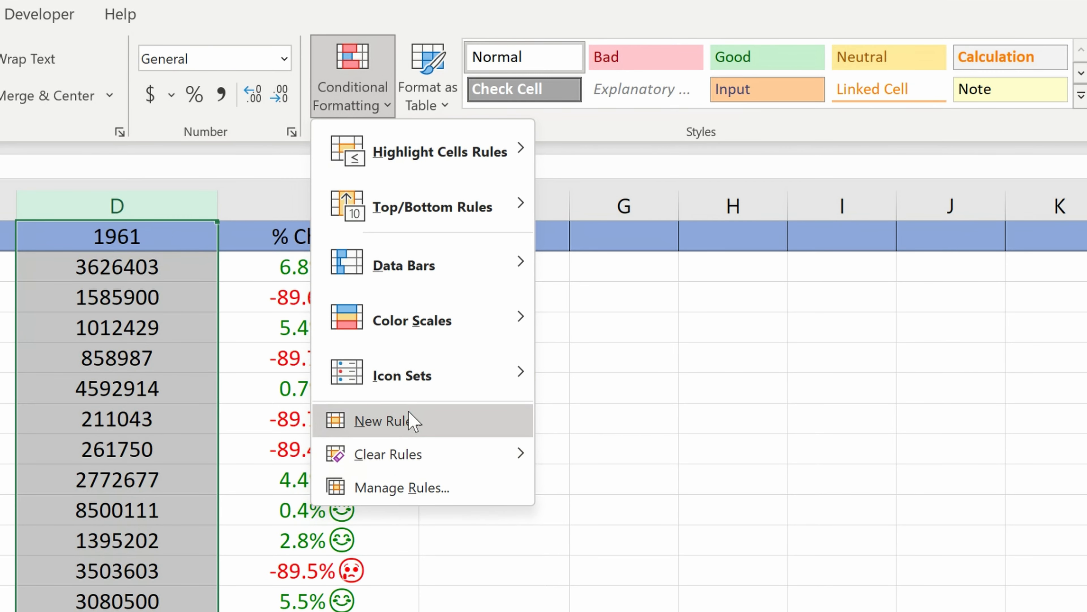
click(412, 421)
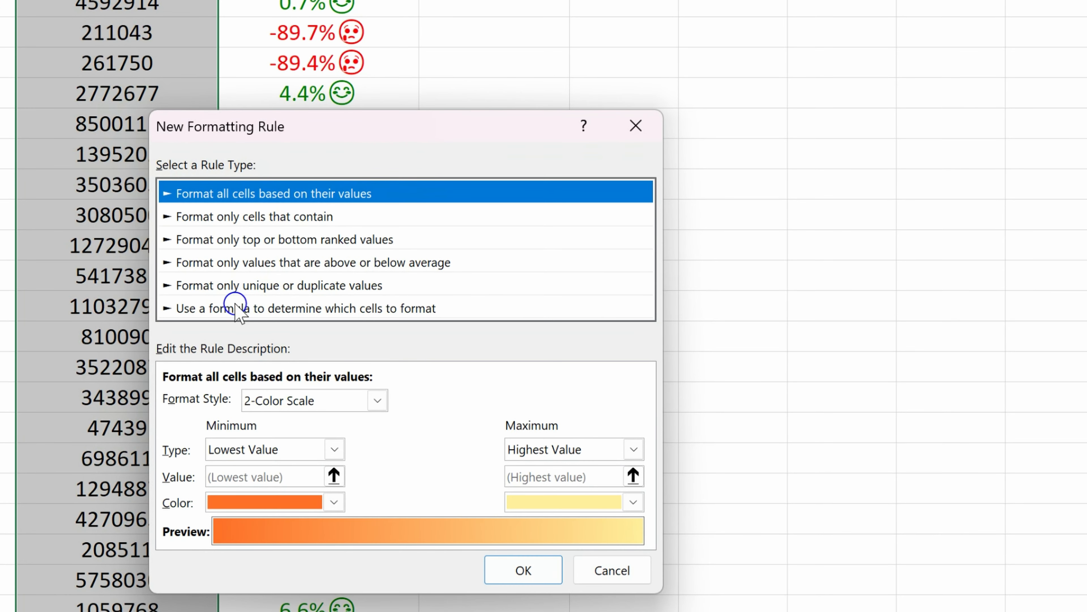
click(186, 307)
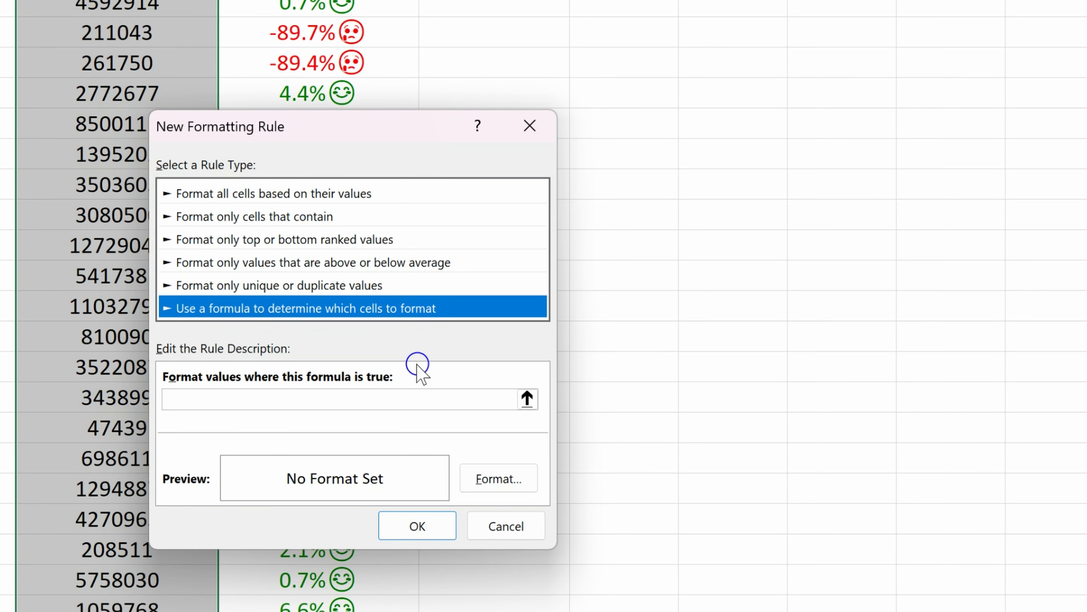
click(233, 399)
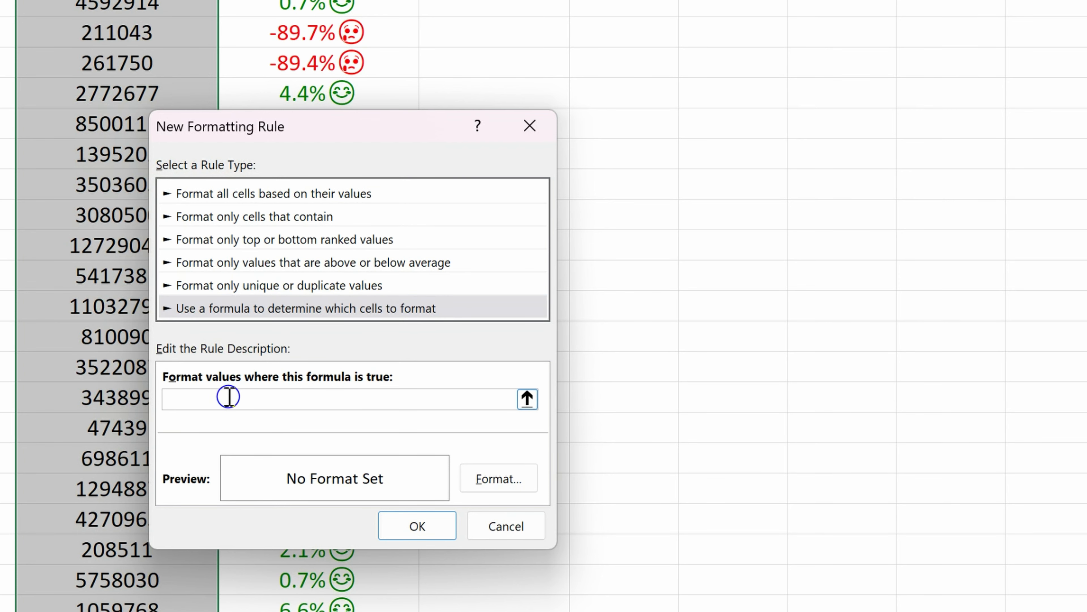
drag(253, 130, 542, 47)
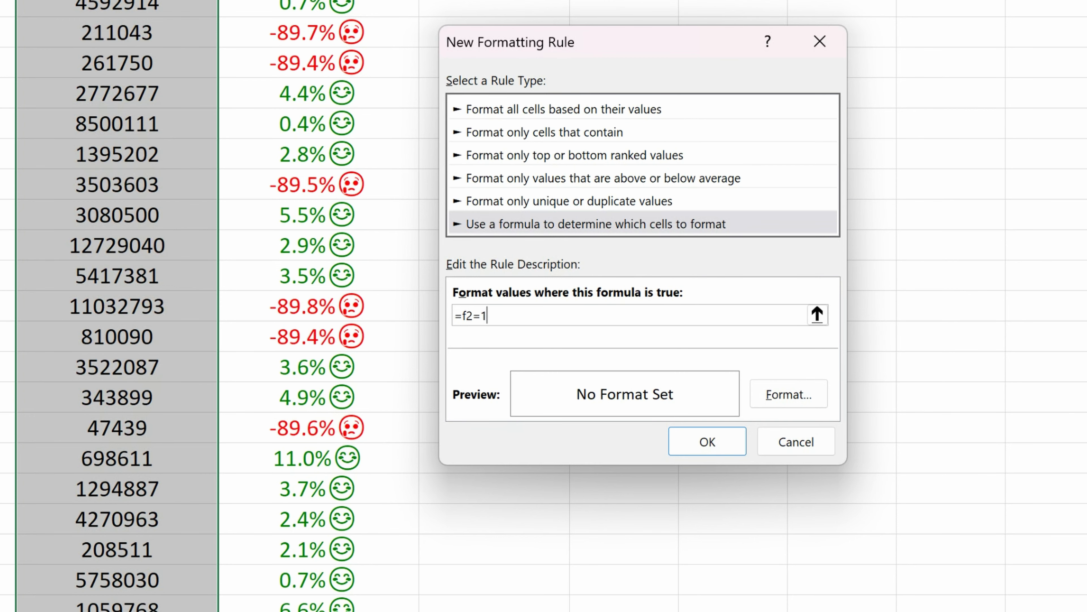
- Set the rule's format to strikethrough with a dark blue theme font color
click(789, 394)
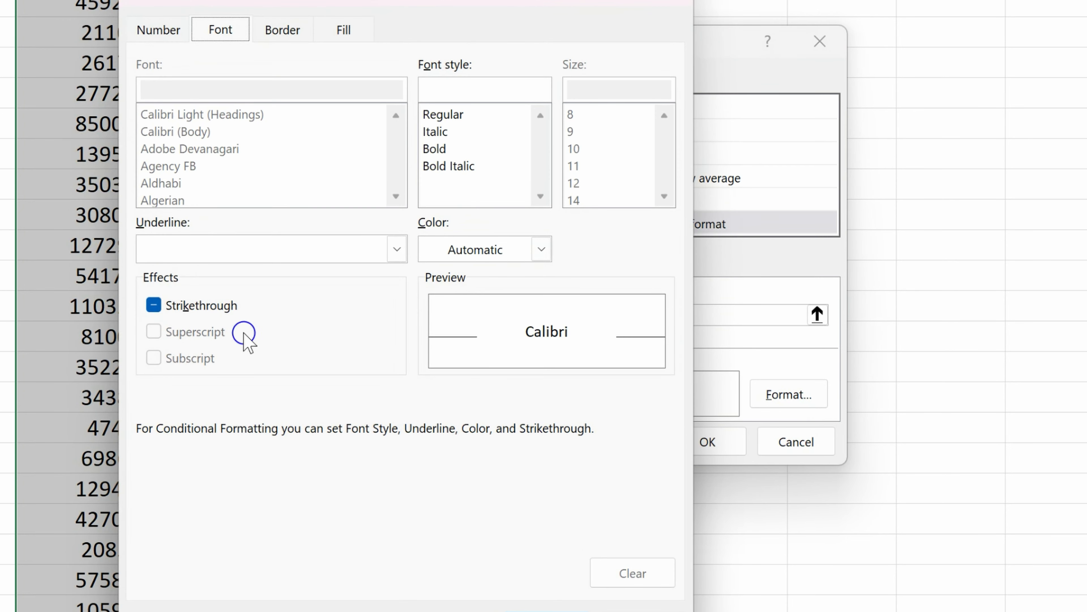
click(153, 305)
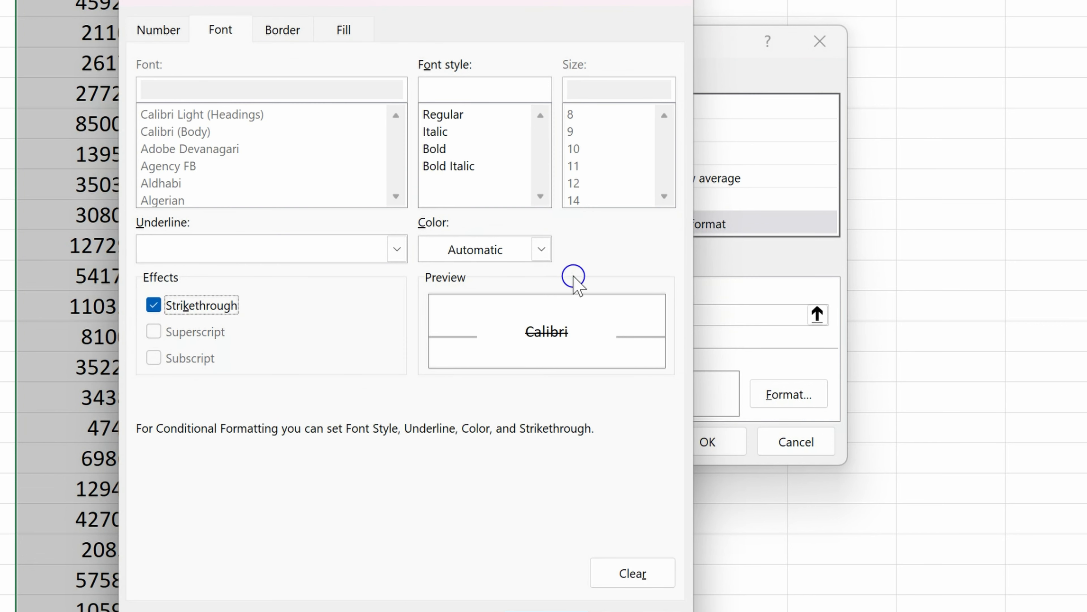
click(542, 249)
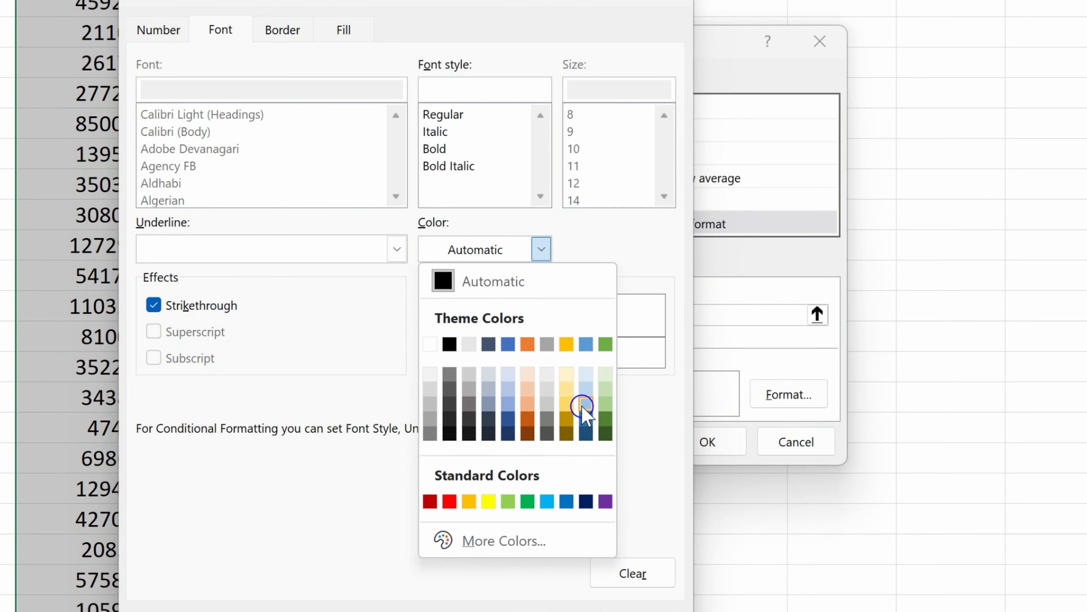
click(509, 414)
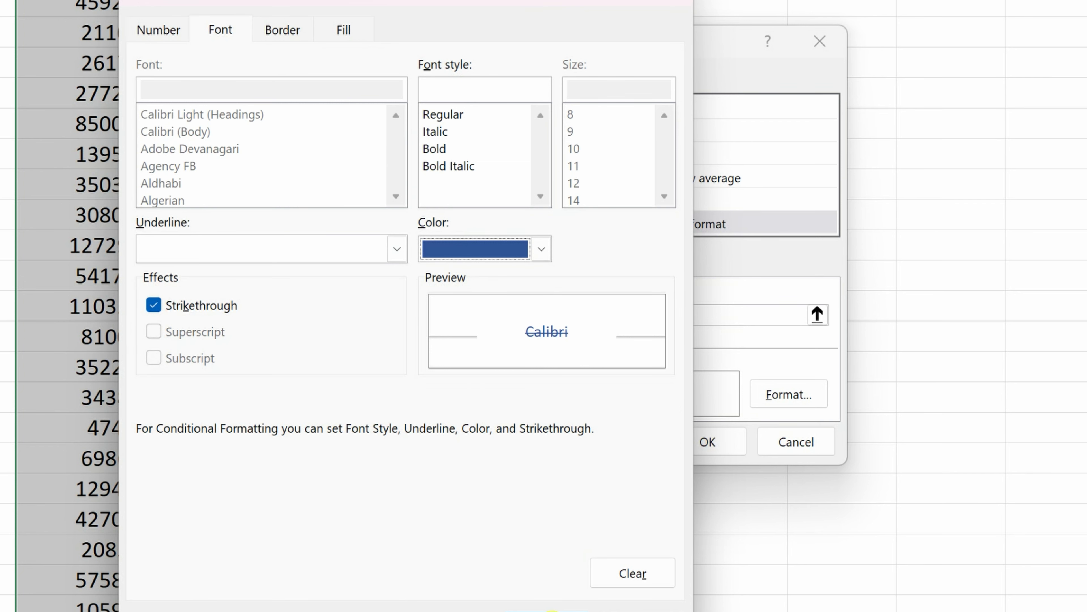
click(552, 608)
drag(574, 46, 401, 40)
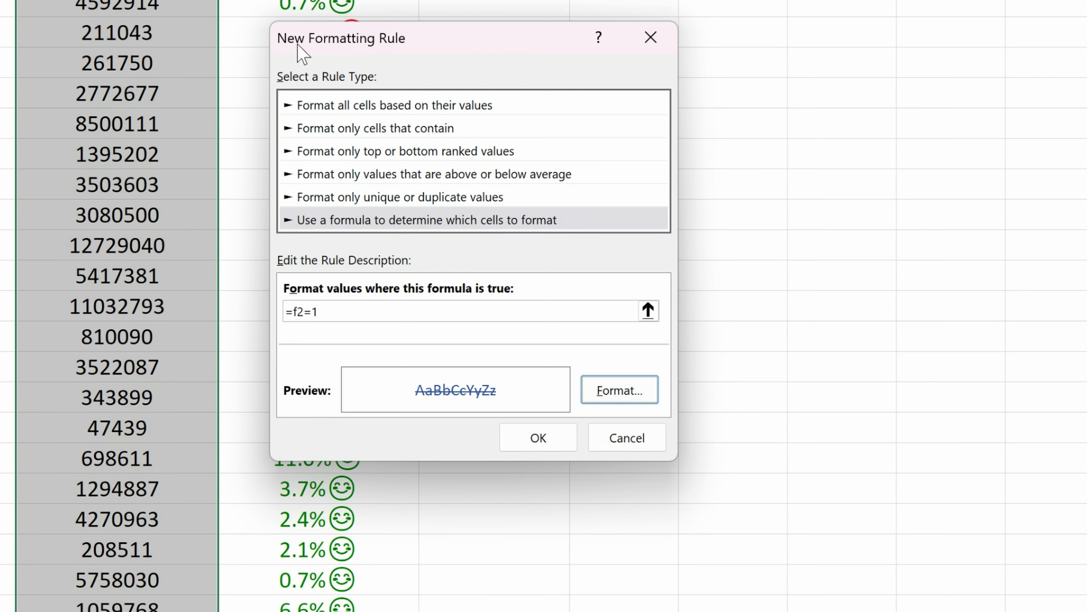
- Recheck the rule's strikethrough format, pick the same dark blue font color again, and save the new rule
click(590, 398)
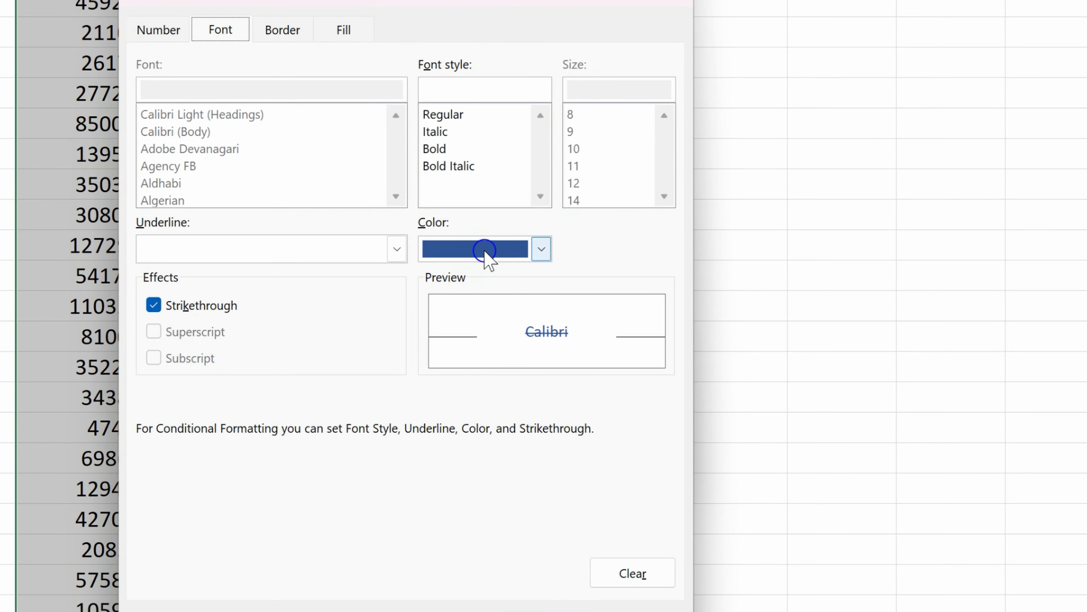
click(542, 249)
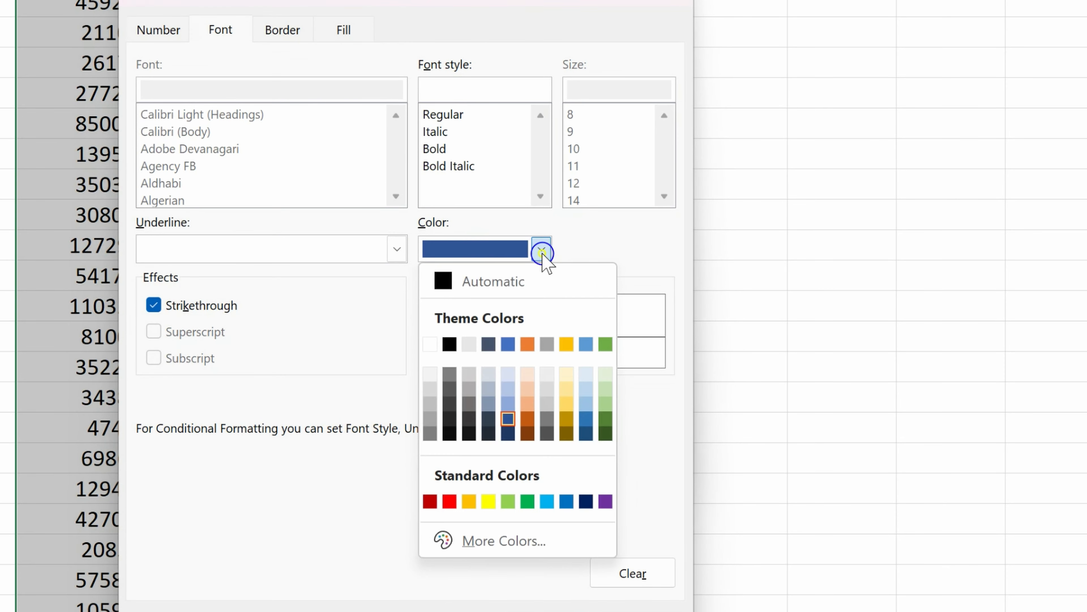
click(515, 418)
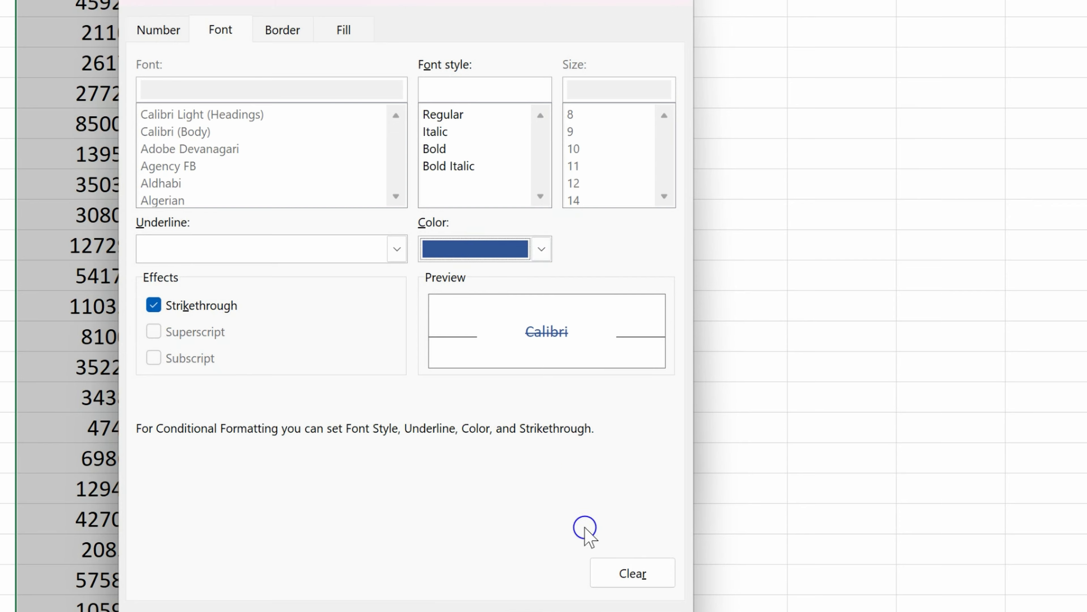
click(552, 611)
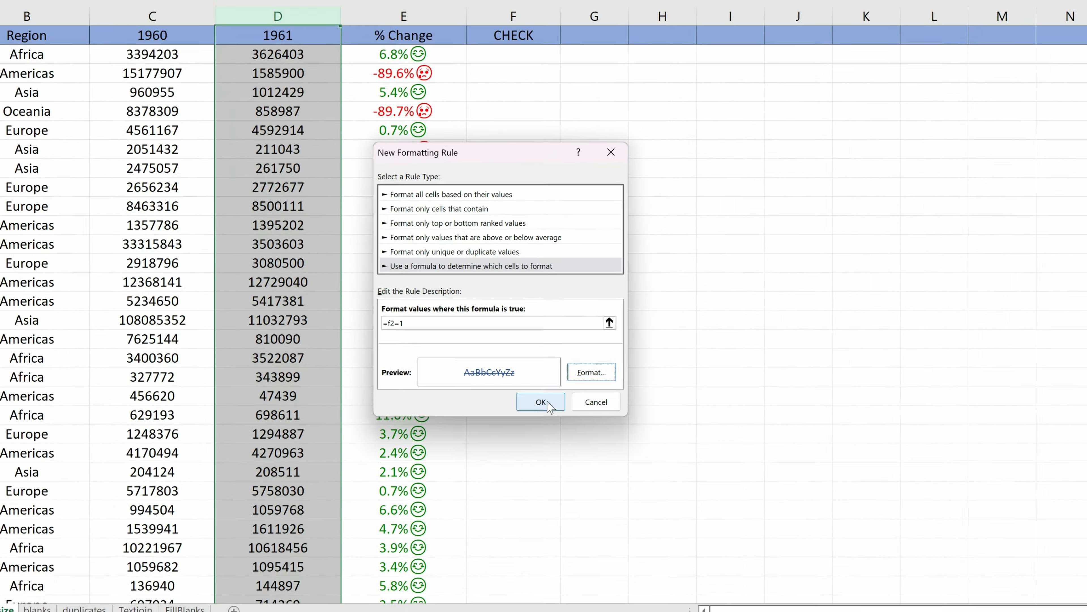
click(540, 360)
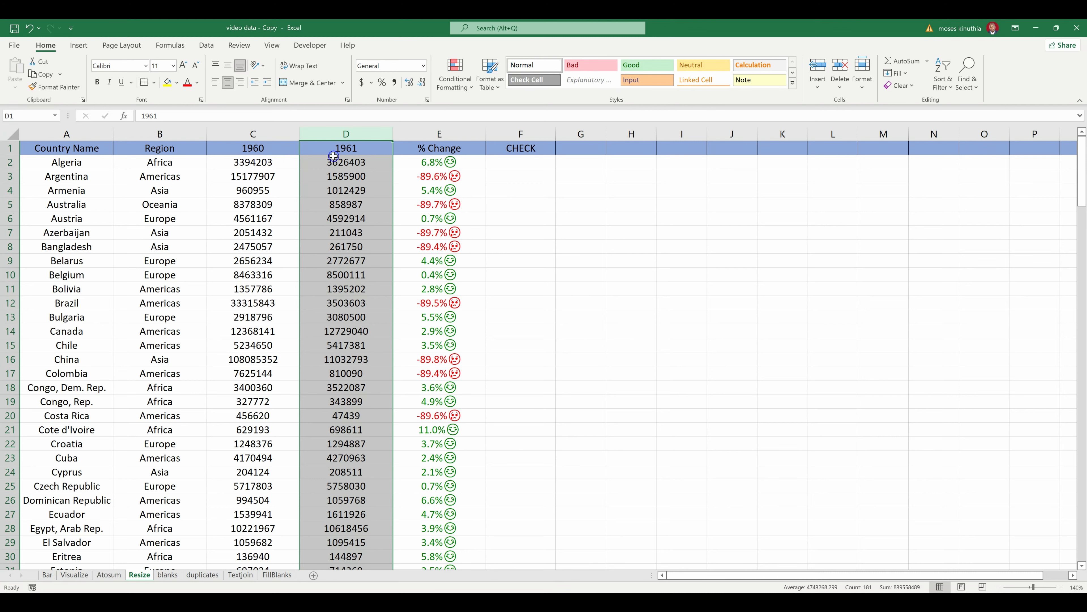
- Enter 1 for Algeria in cell F2 of the CHECK column to test the rule
click(340, 133)
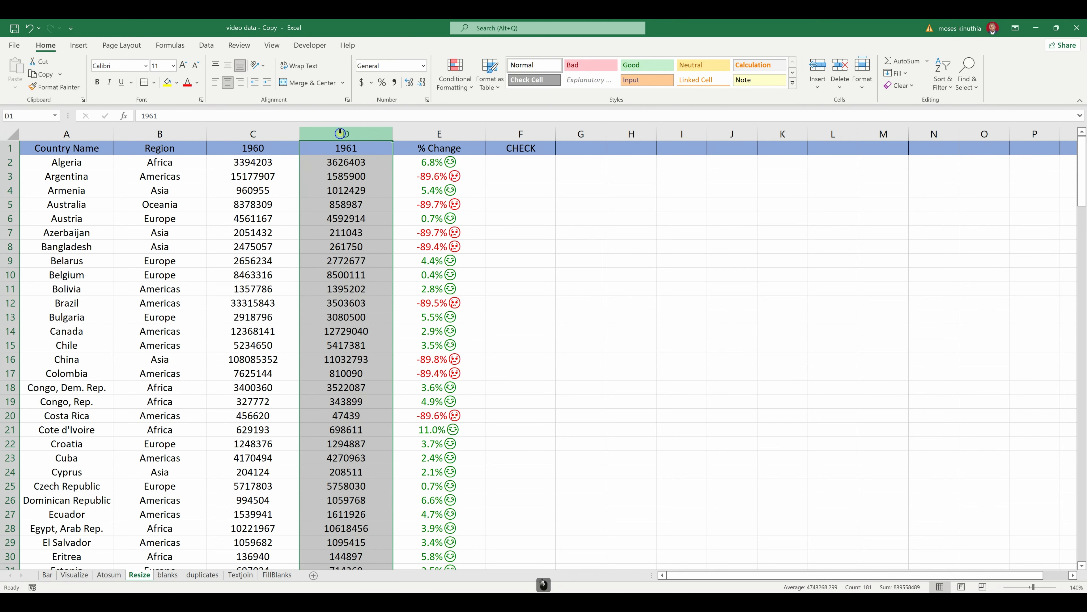
click(505, 132)
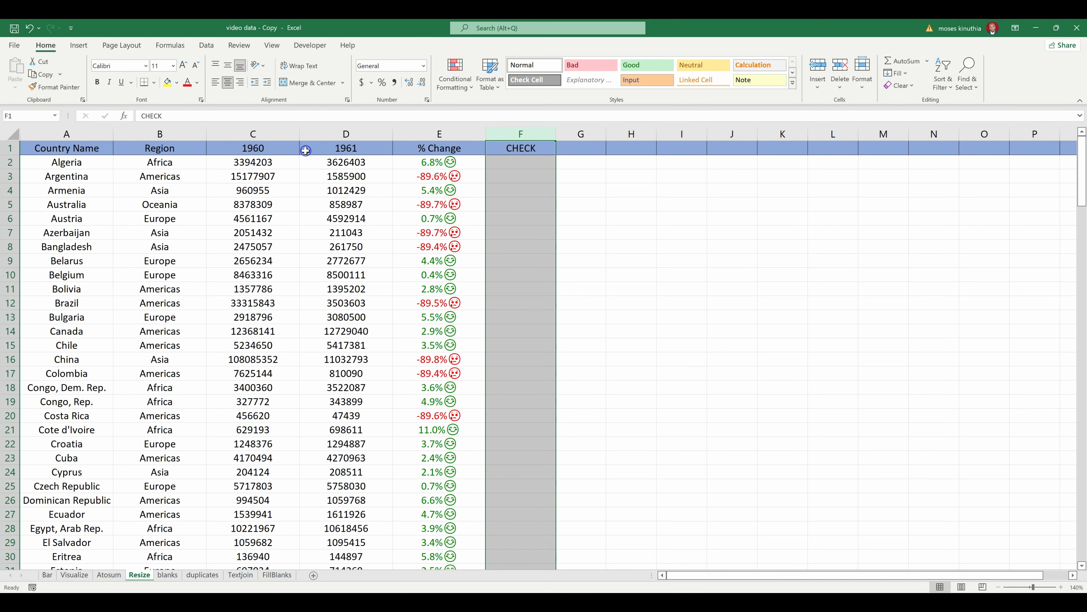
click(509, 164)
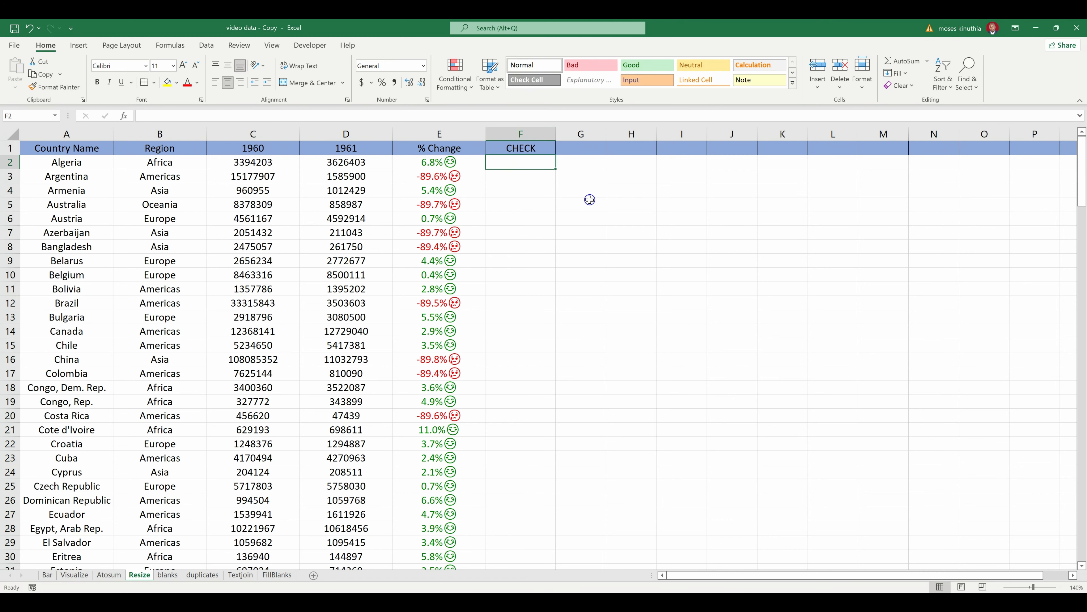
text(1)
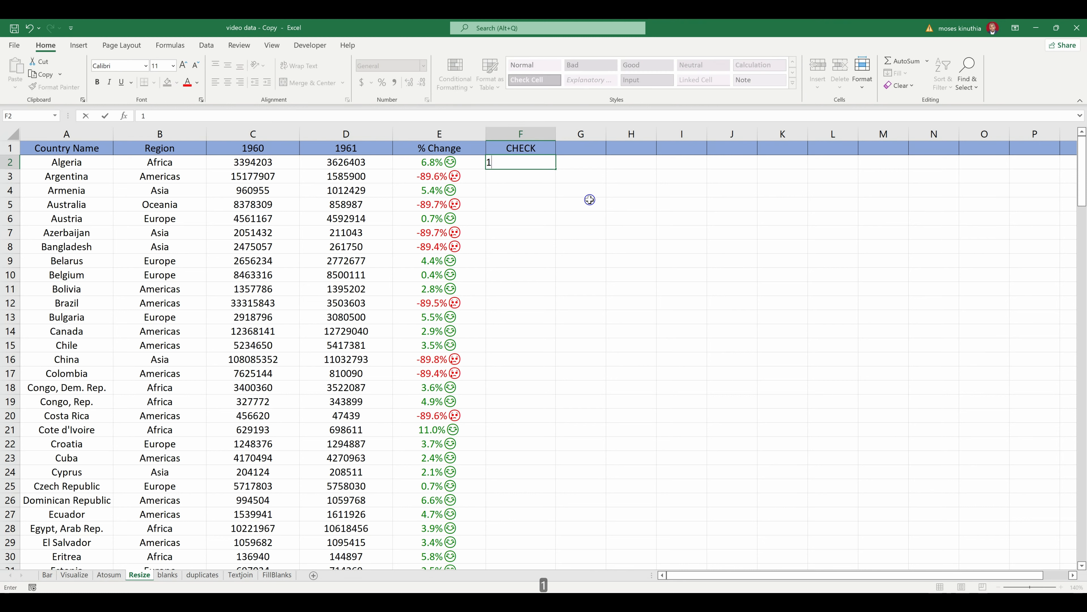
key(Return)
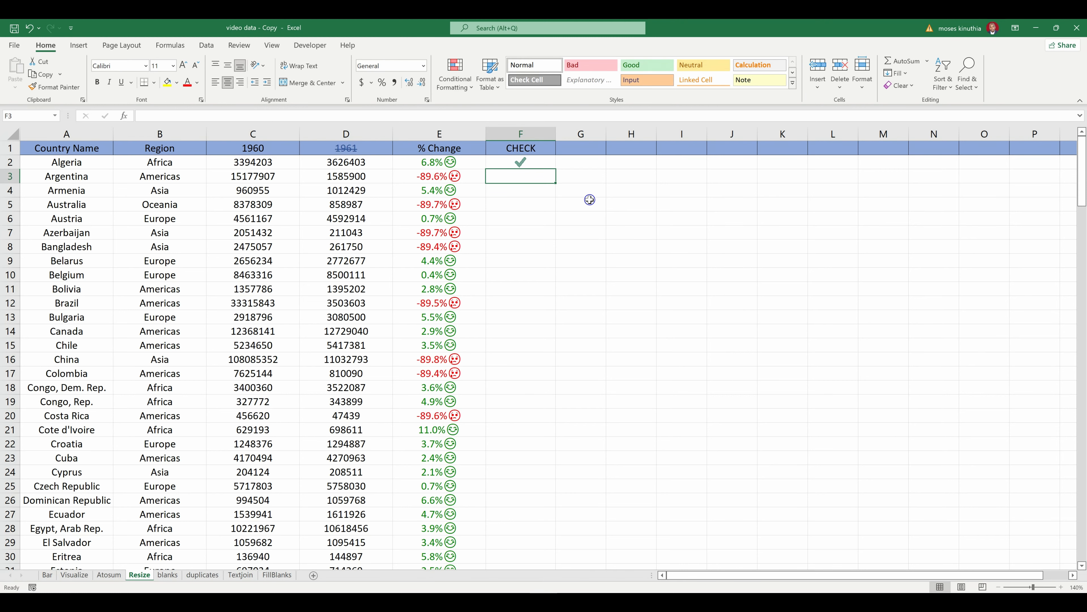
- Edit the strikethrough rule for the 1961 data cells from D2 down so its formula reads =F2=1, and apply it
click(348, 145)
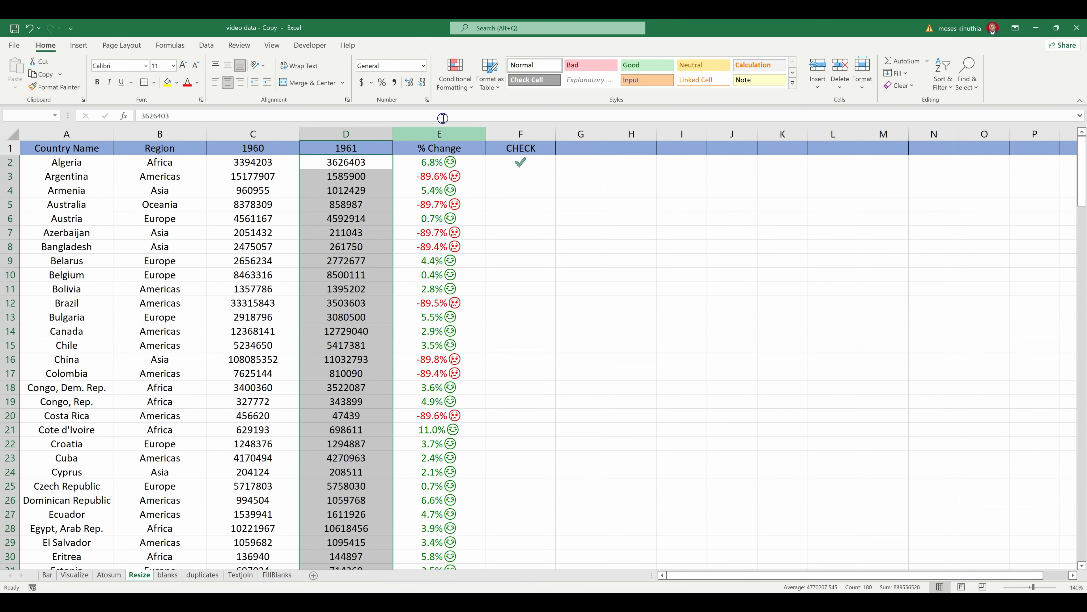
click(455, 71)
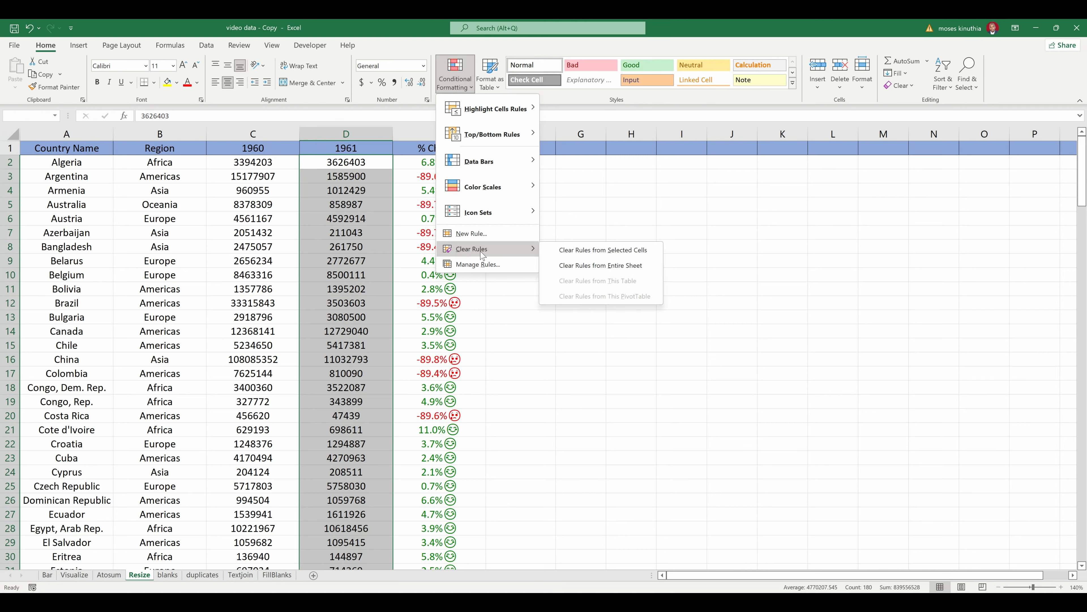
click(479, 264)
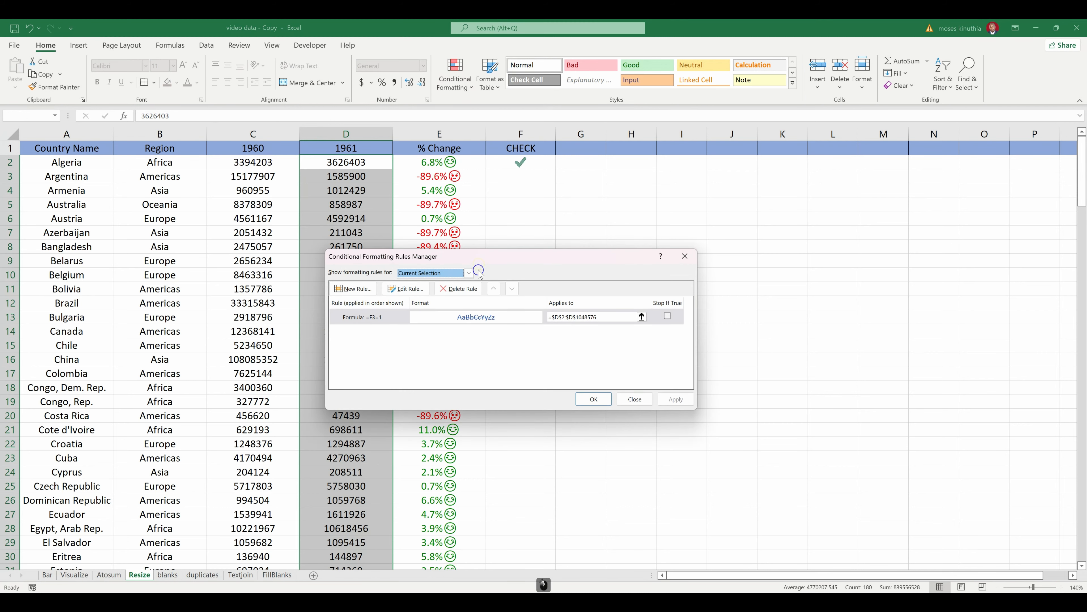
click(409, 288)
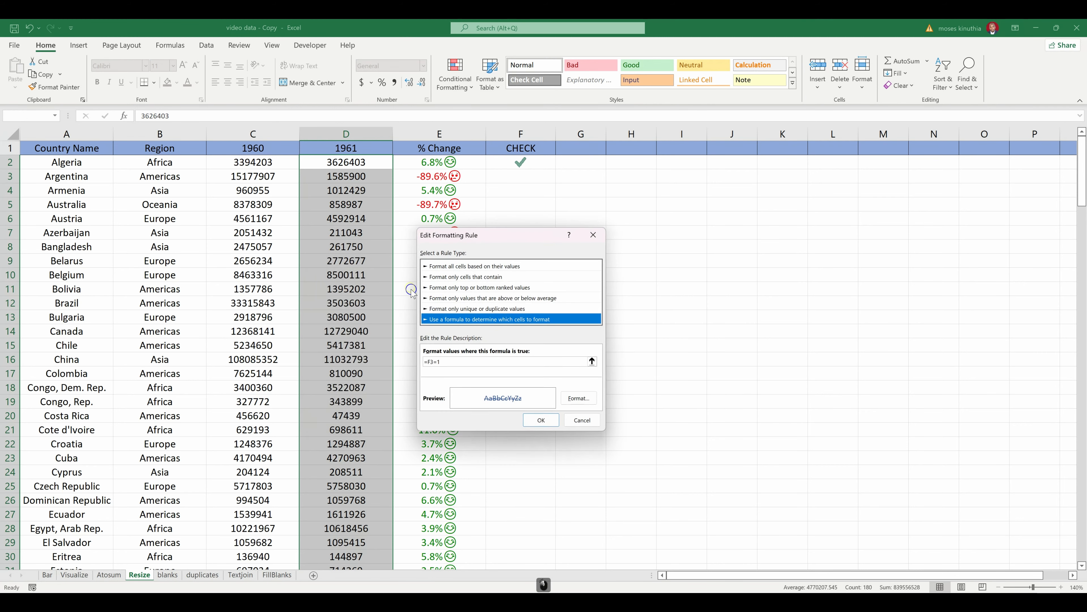
click(434, 361)
key(BackSpace)
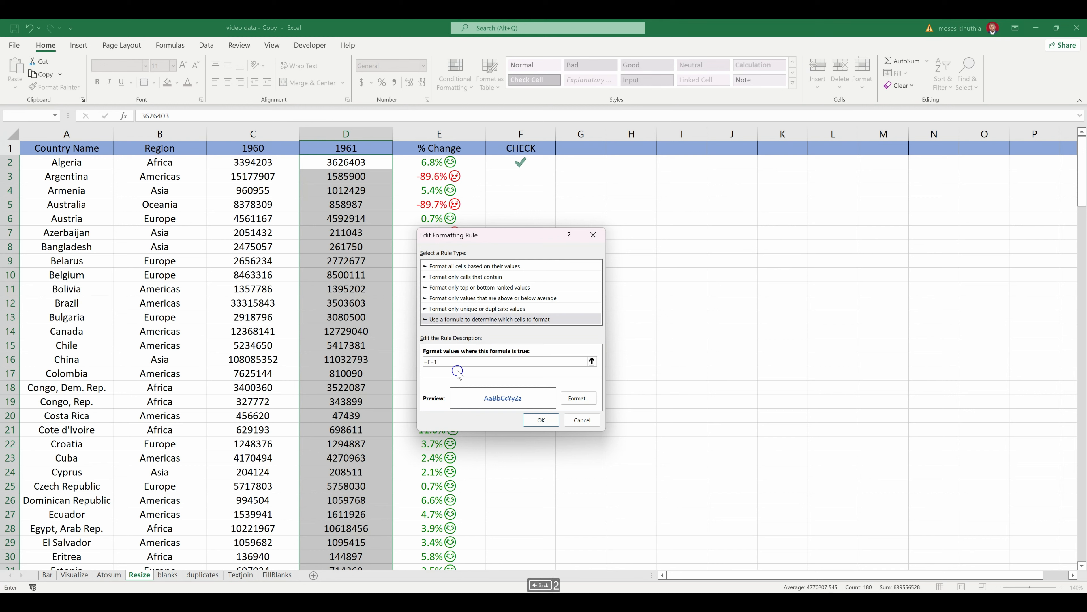
click(541, 420)
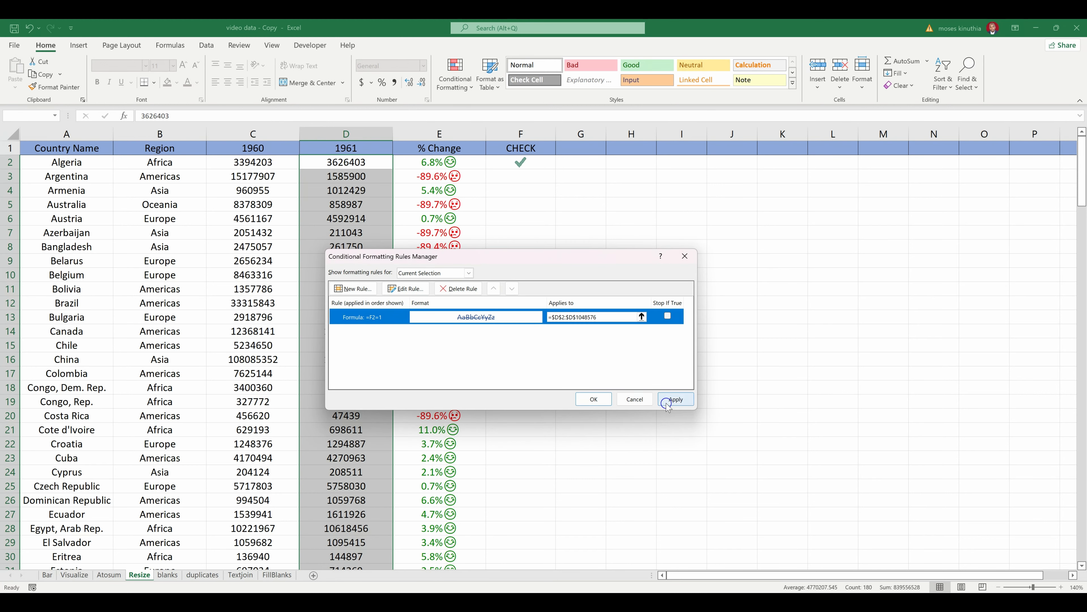
click(676, 399)
click(594, 399)
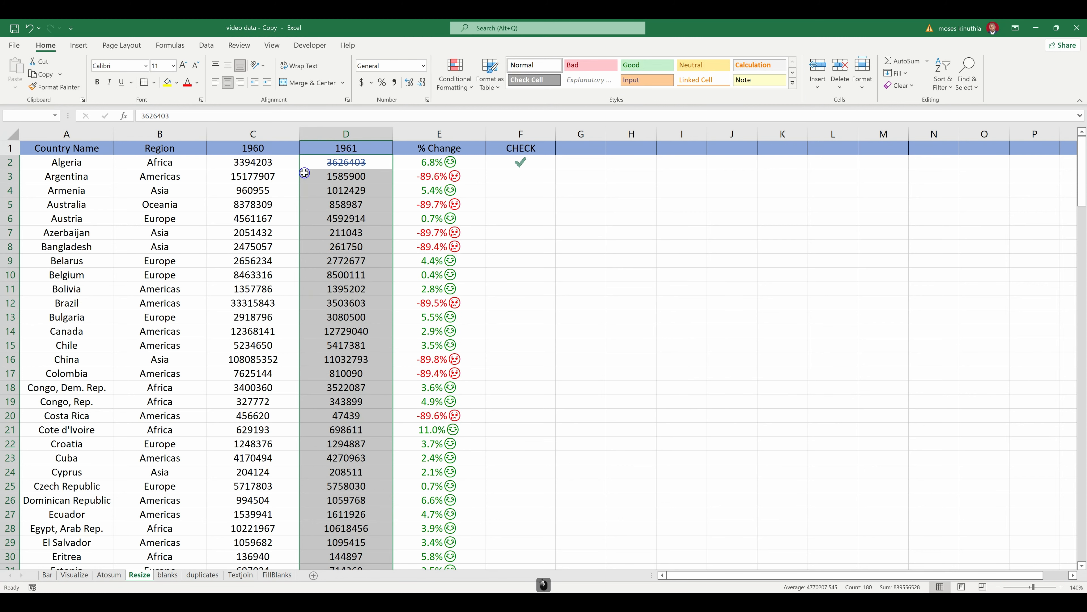
- Enter 0 for Argentina in cell F3 of the CHECK column
click(331, 180)
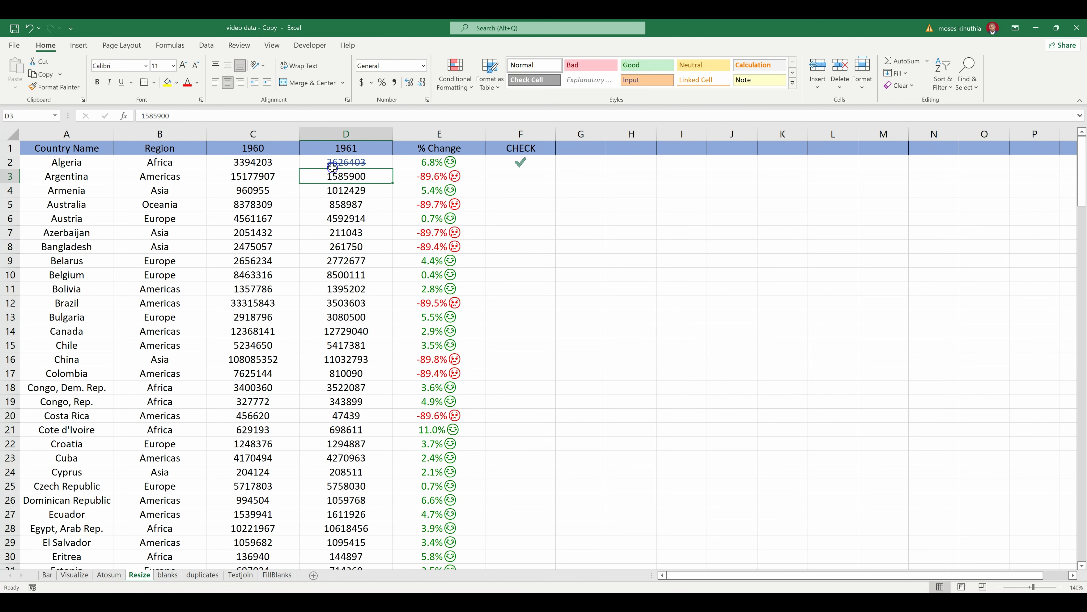
click(512, 177)
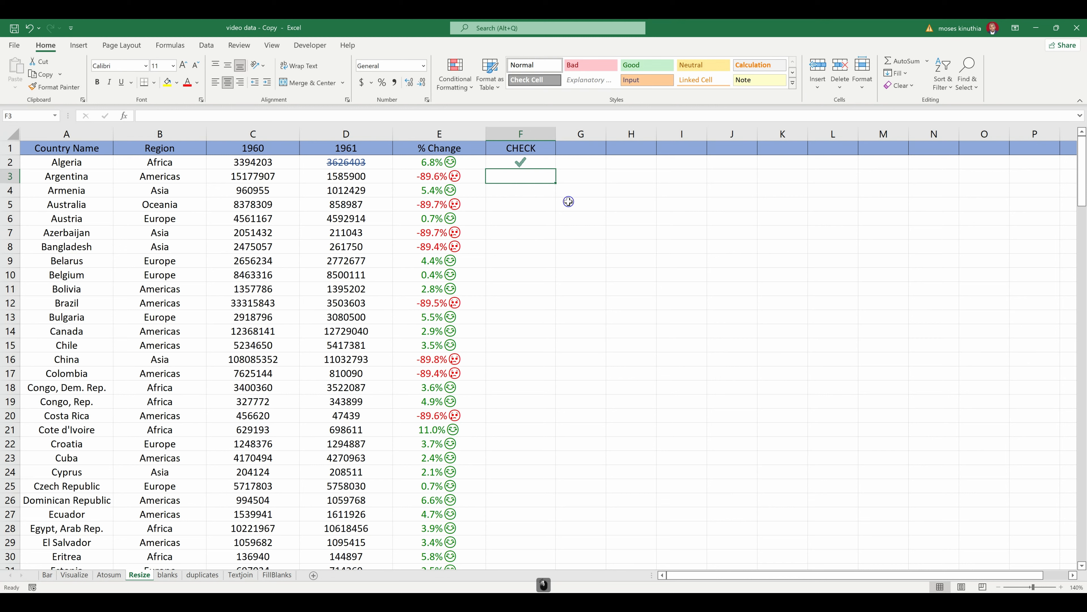
text(0)
key(Return)
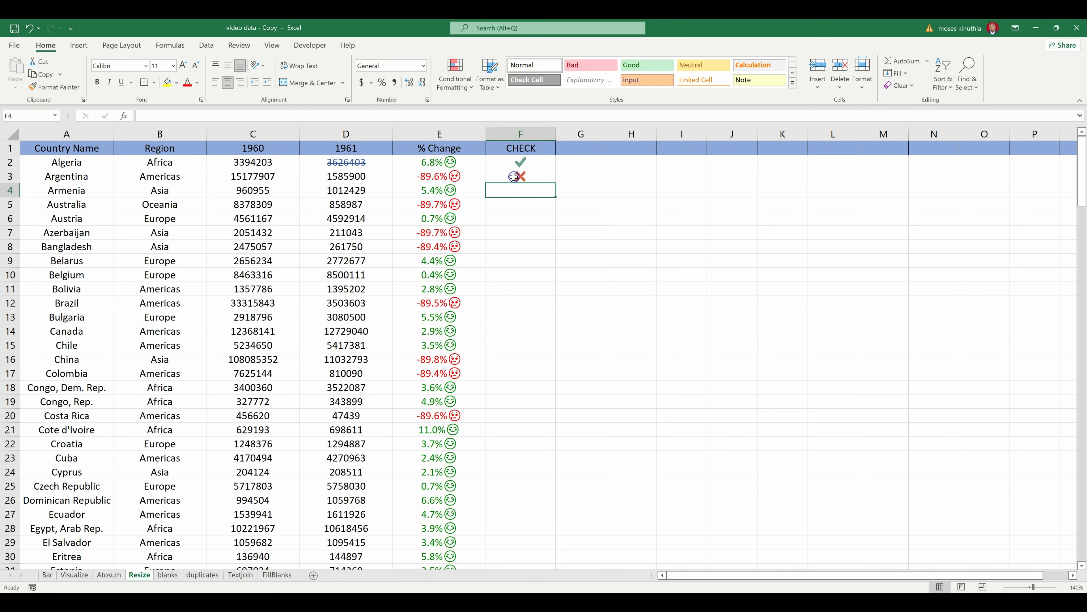
- Fill the CHECK column for Armenia, Australia and Austria (F4 to F6) with 1, 0 and 1
text(1)
key(Return)
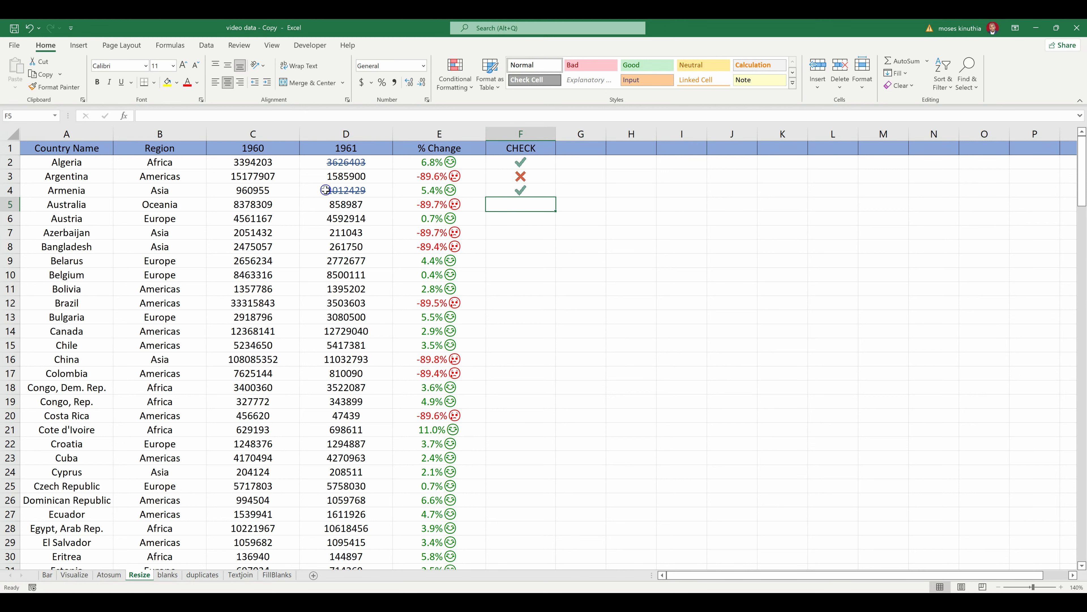
text(0)
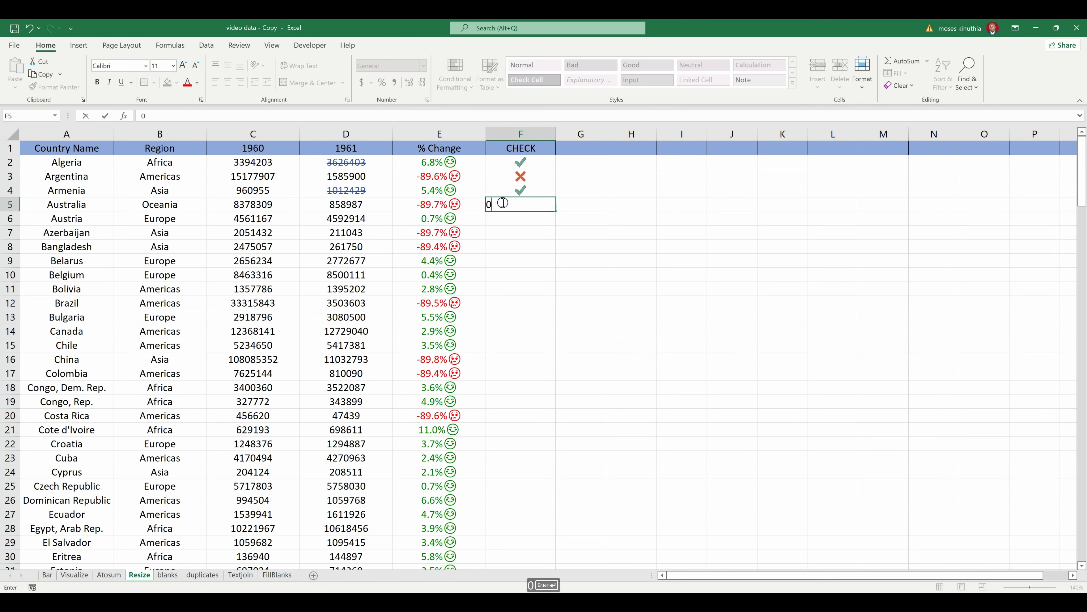
key(Return)
text(1)
key(Return)
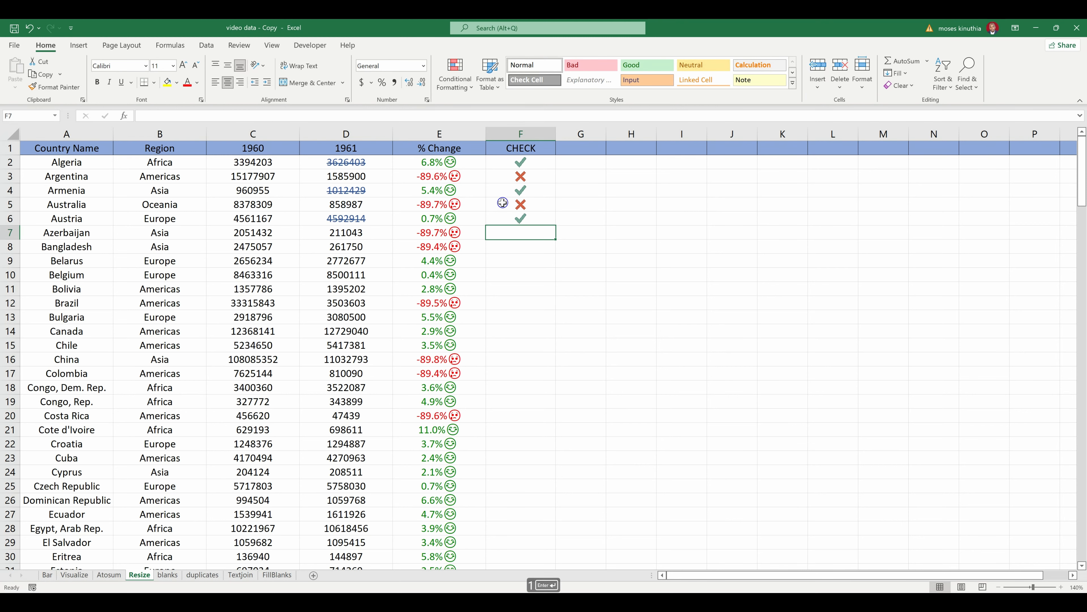
- Enter 0 for Azerbaijan and Bangladesh and 1 for Belarus and Belgium in CHECK cells F7 to F10
text(0)
key(Return)
text(0)
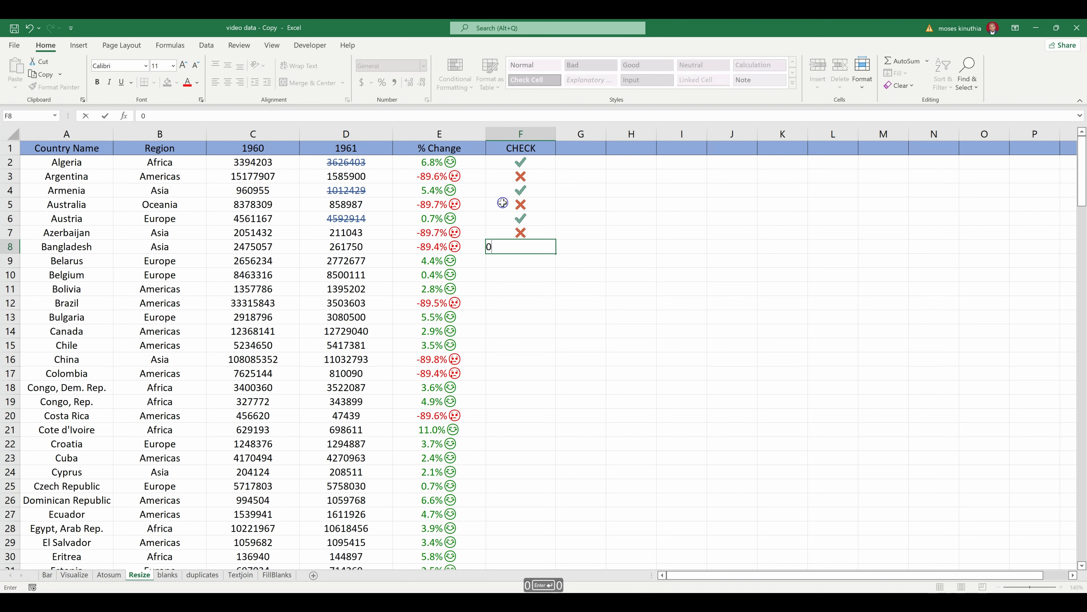
key(Return)
text(1)
key(Return)
text(1)
key(Return)
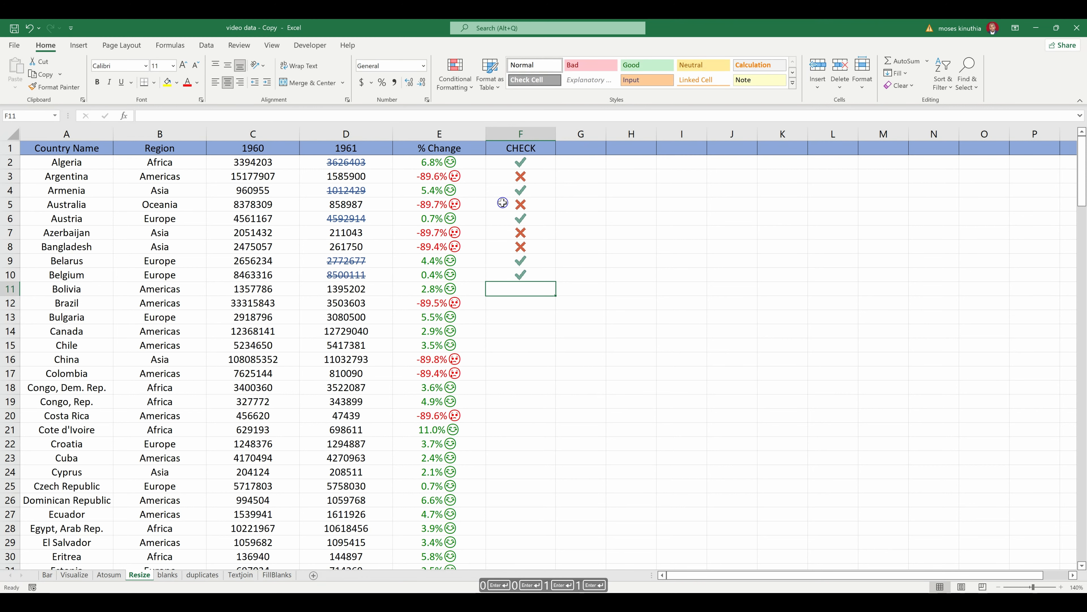
- Enter 1 for Bolivia, 0 for Brazil, and 1 for Bulgaria and Canada in CHECK cells F11 to F14
text(1)
key(Return)
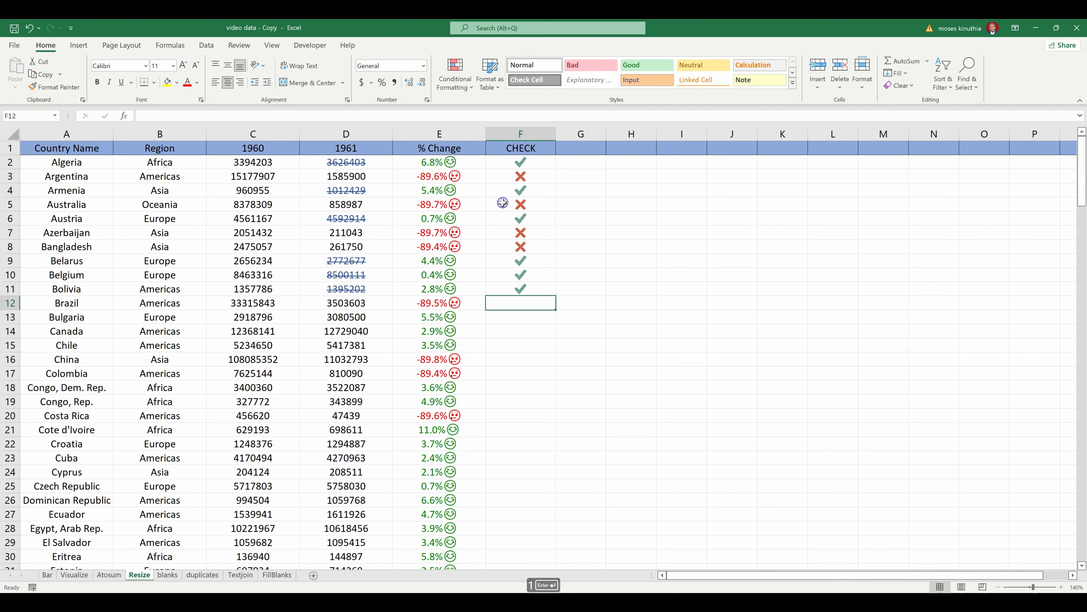
text(0)
key(Return)
text(1)
key(Return)
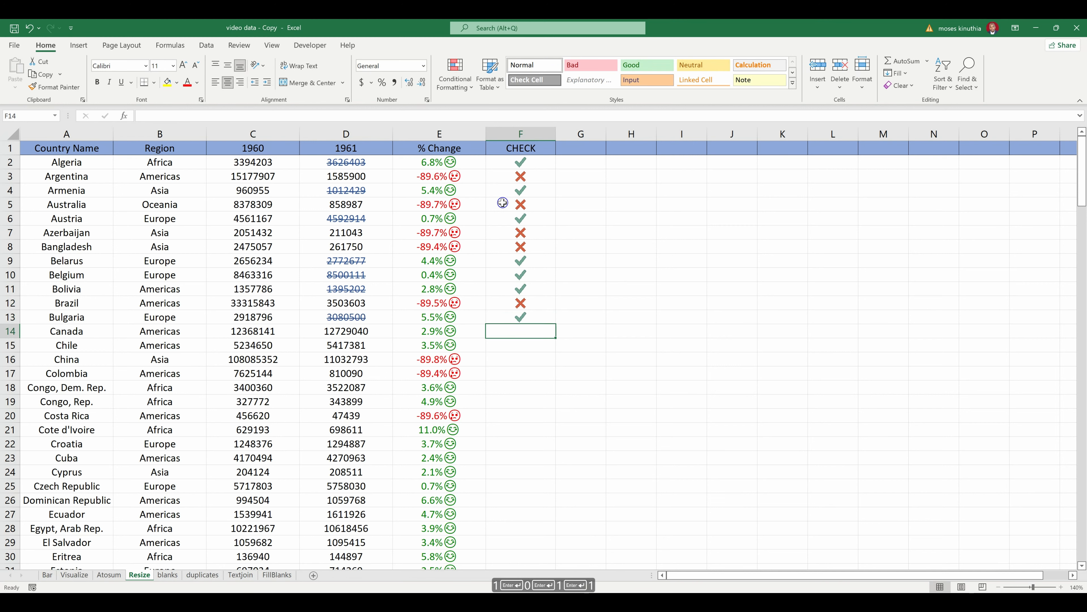
text(1)
key(Return)
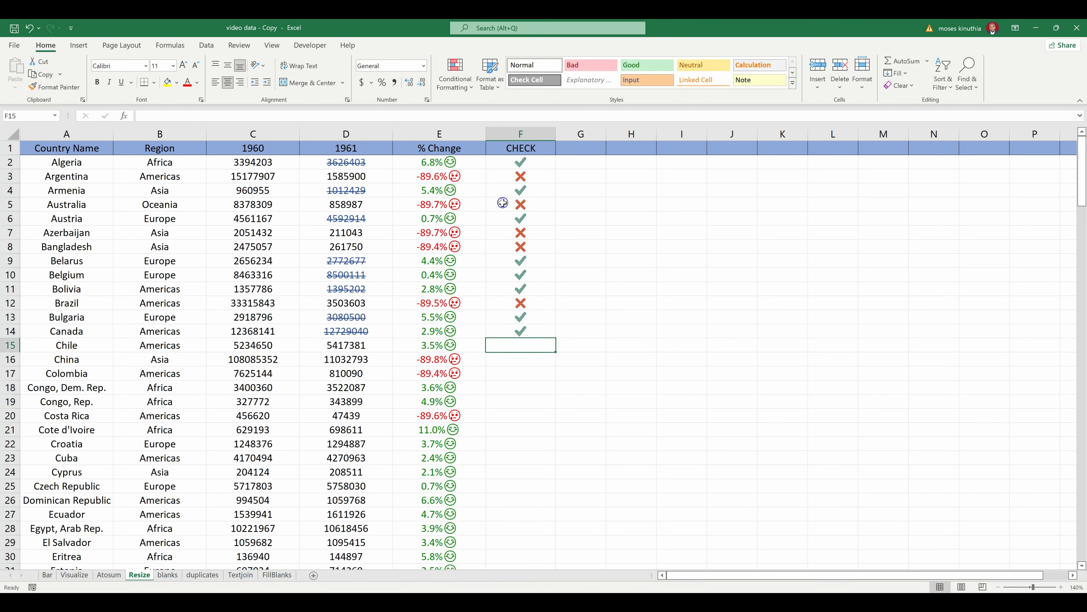